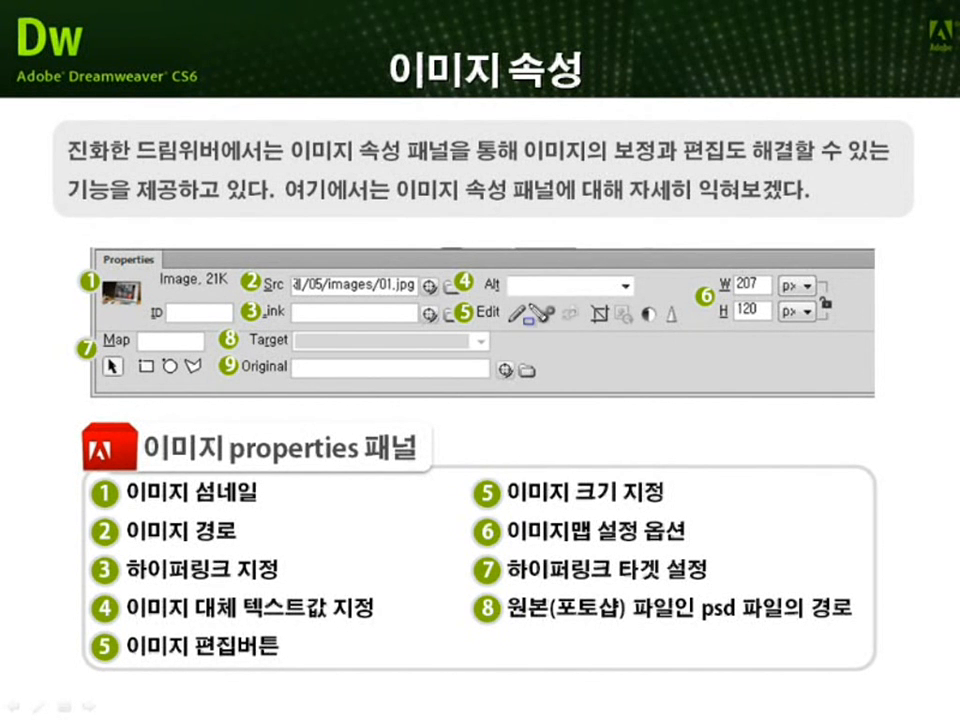
{"action": "left_click_drag", "start_coordinate": [585, 300], "coordinate": [616, 330]}
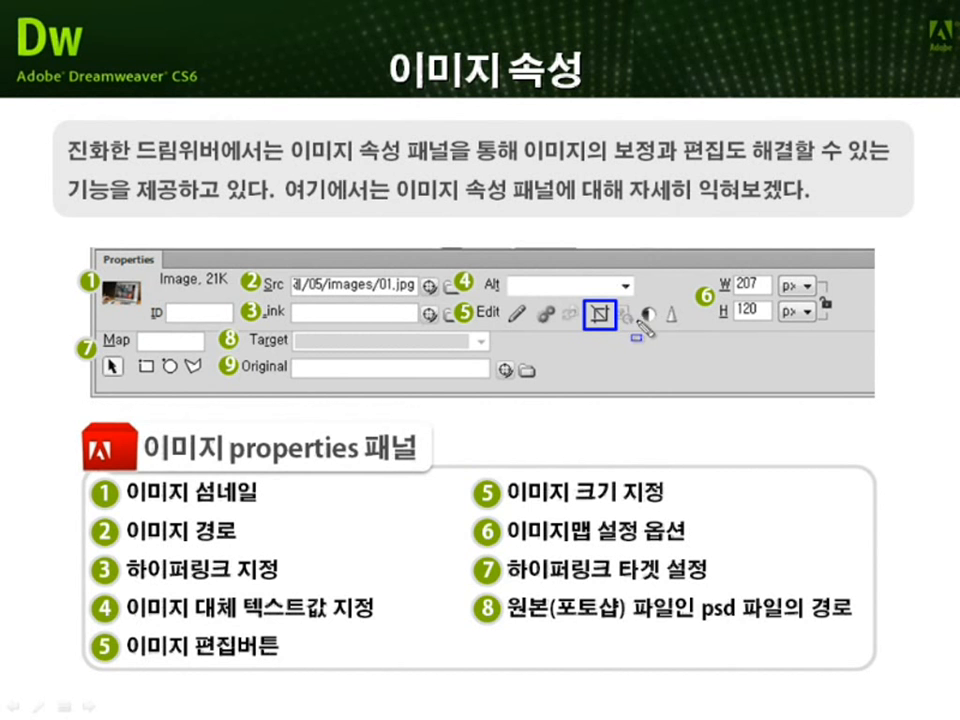
{"action": "left_click_drag", "start_coordinate": [638, 298], "coordinate": [663, 330]}
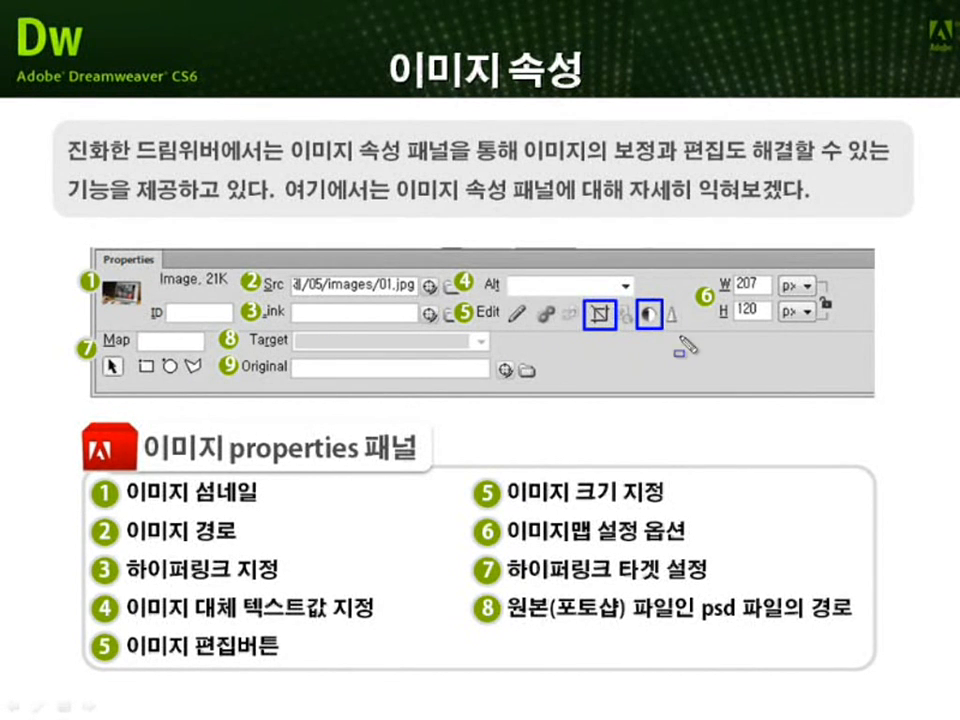
{"action": "left_click_drag", "start_coordinate": [663, 298], "coordinate": [686, 330]}
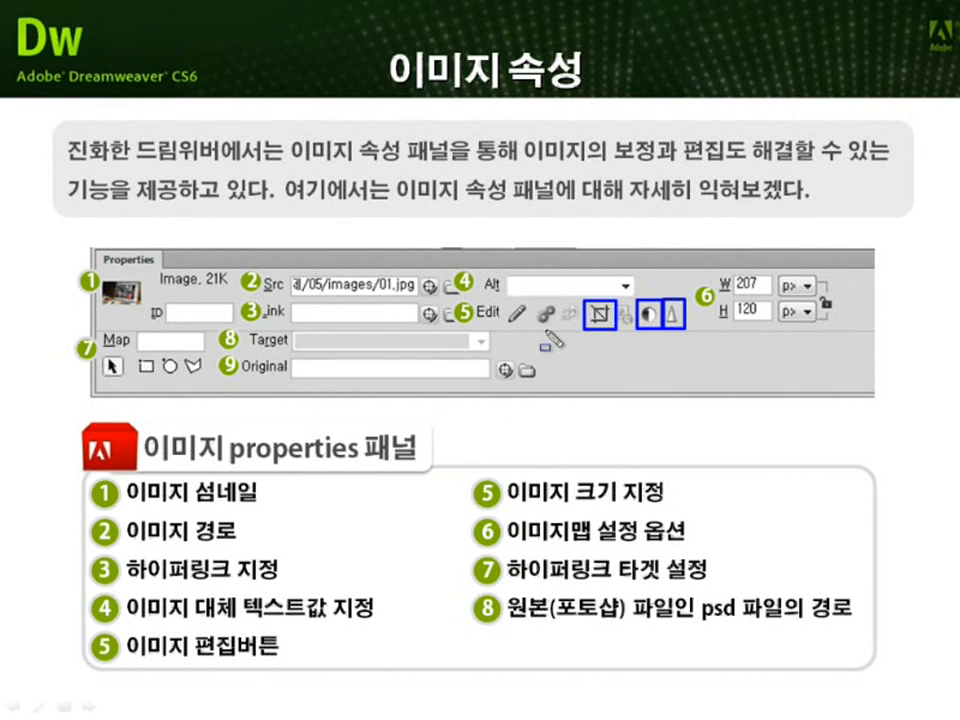
{"action": "left_click_drag", "start_coordinate": [505, 327], "coordinate": [526, 327]}
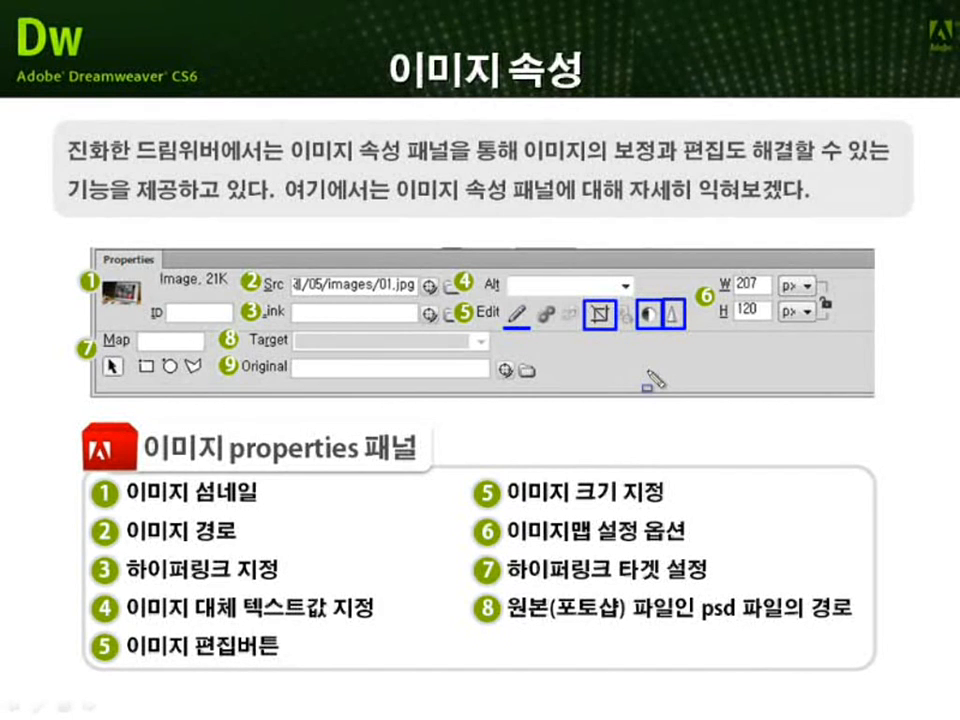
{"action": "key", "text": "Escape"}
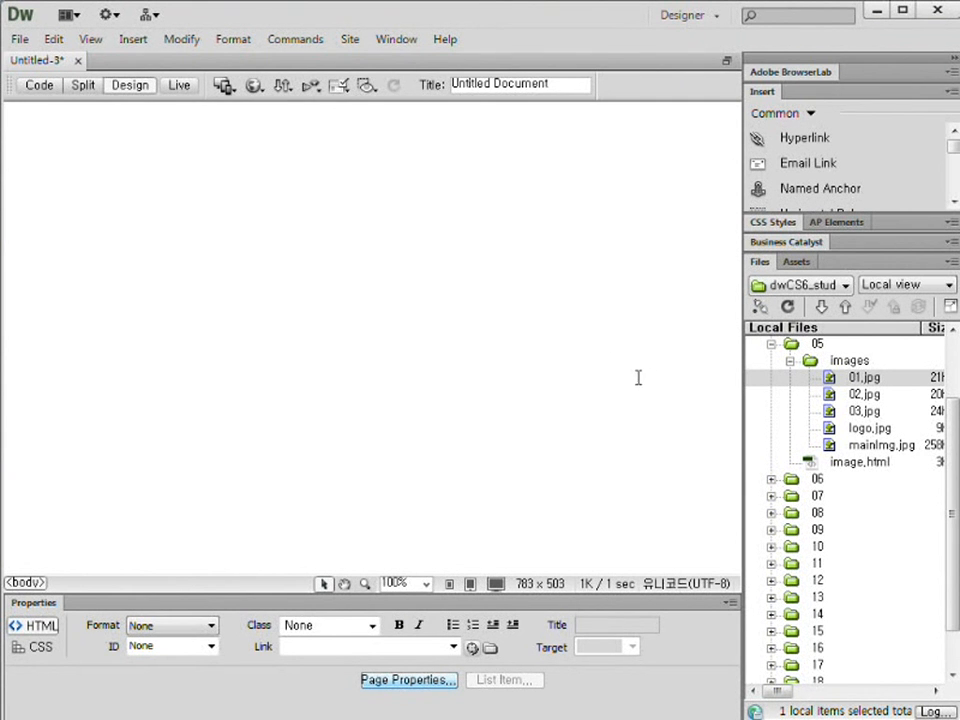
Look over the image files and their sizes in the images subfolder of site folder 05
{"action": "left_click", "coordinate": [770, 343]}
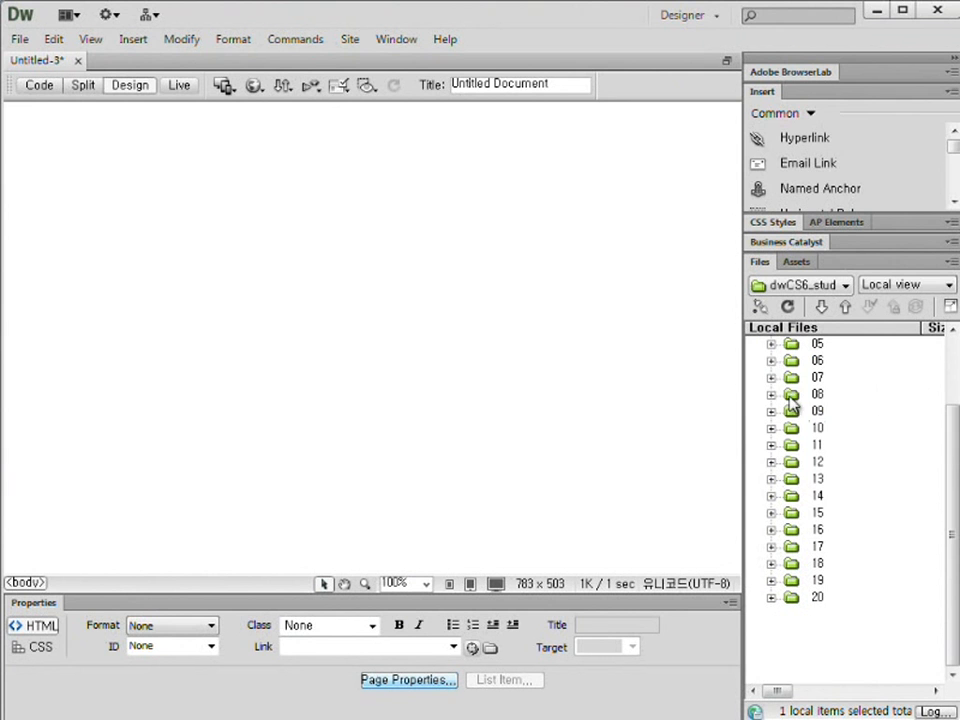
{"action": "left_click", "coordinate": [770, 344]}
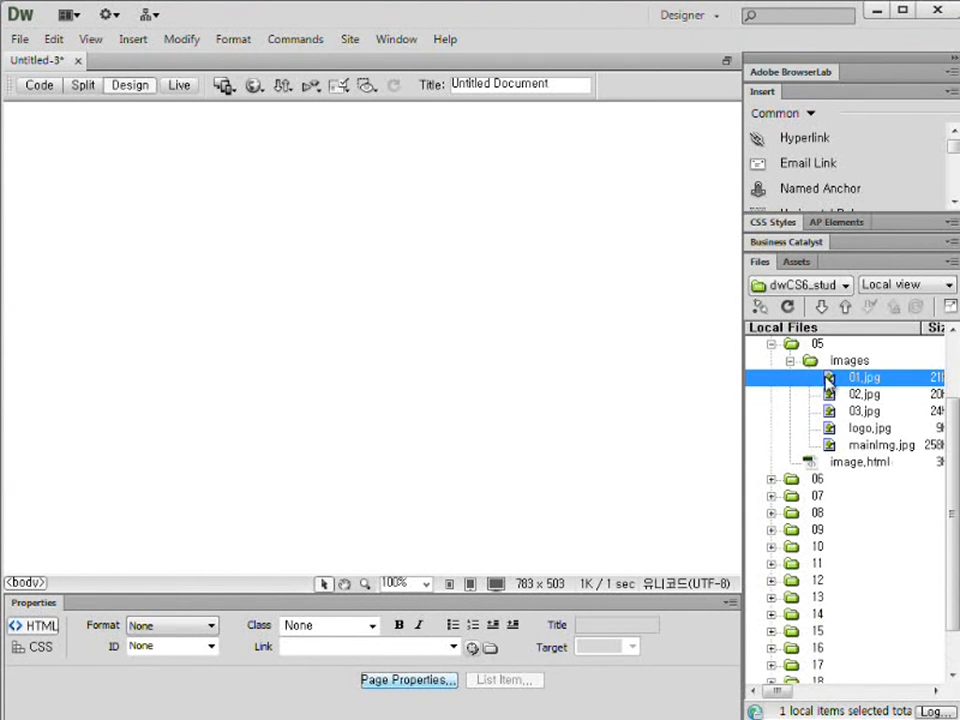
{"action": "left_click", "coordinate": [855, 362]}
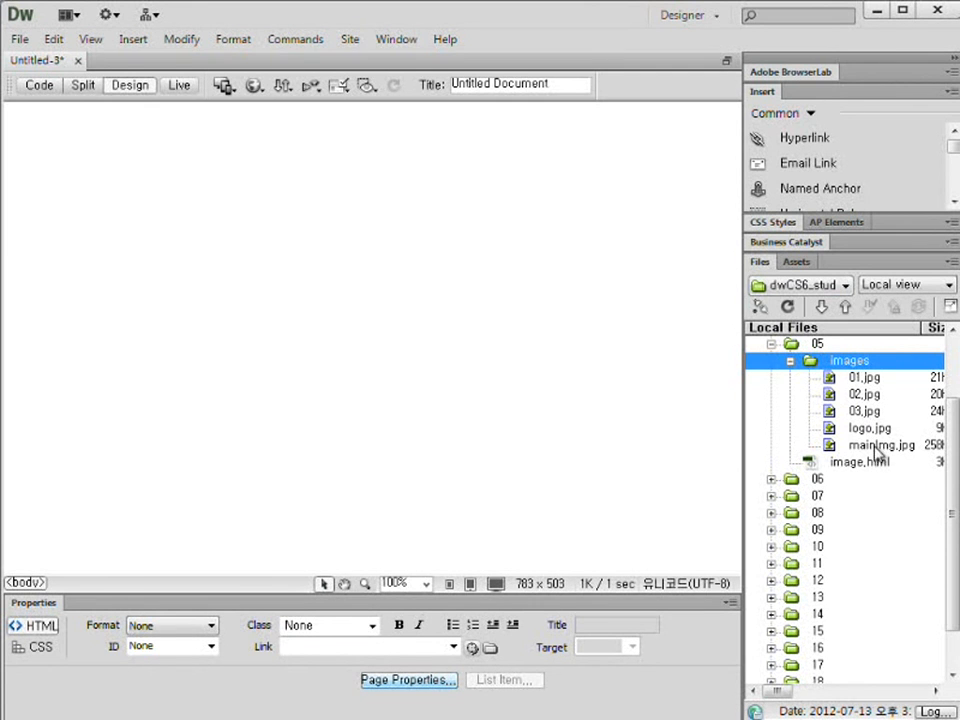
{"action": "left_click", "coordinate": [935, 692]}
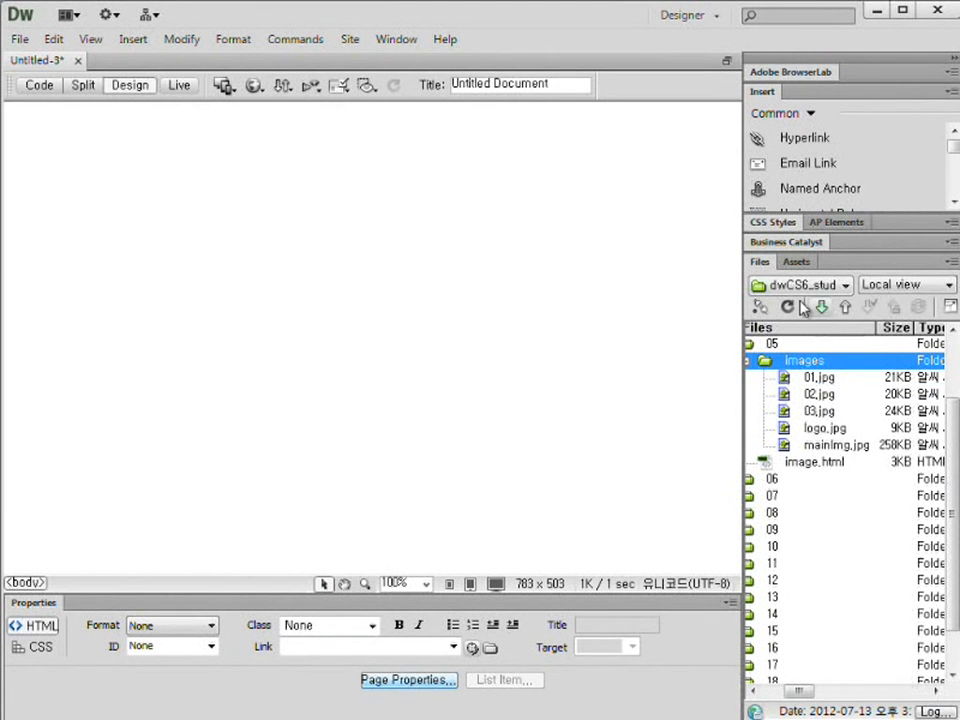
{"action": "left_click", "coordinate": [792, 261]}
{"action": "left_click", "coordinate": [764, 262]}
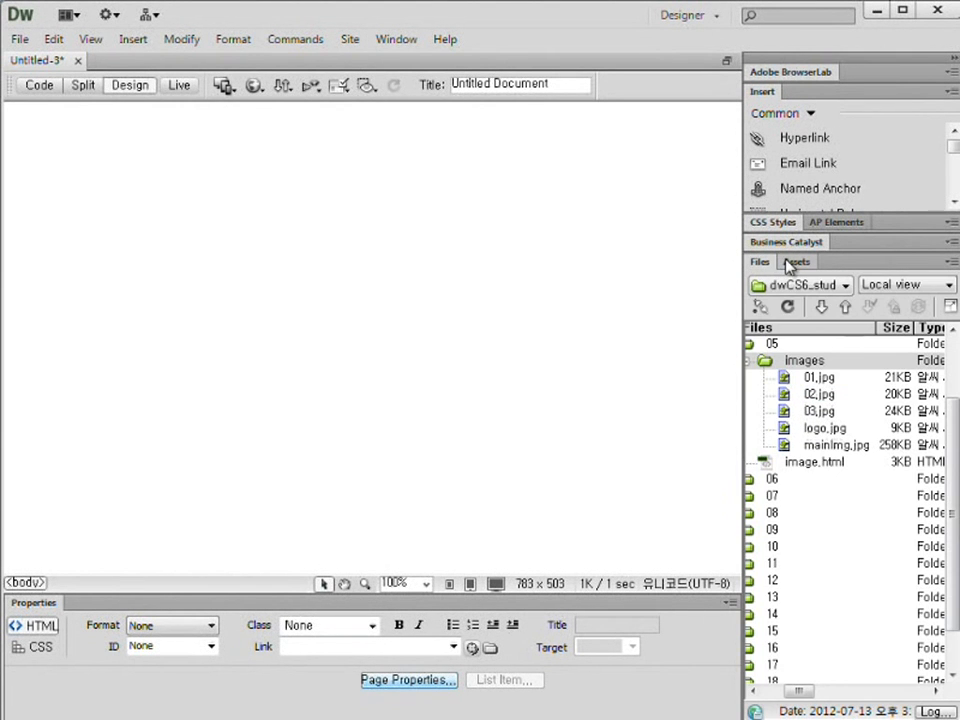
Insert 01.jpg from 05/images into the blank untitled page with the alternate text 이미지연습
{"action": "left_click", "coordinate": [818, 380]}
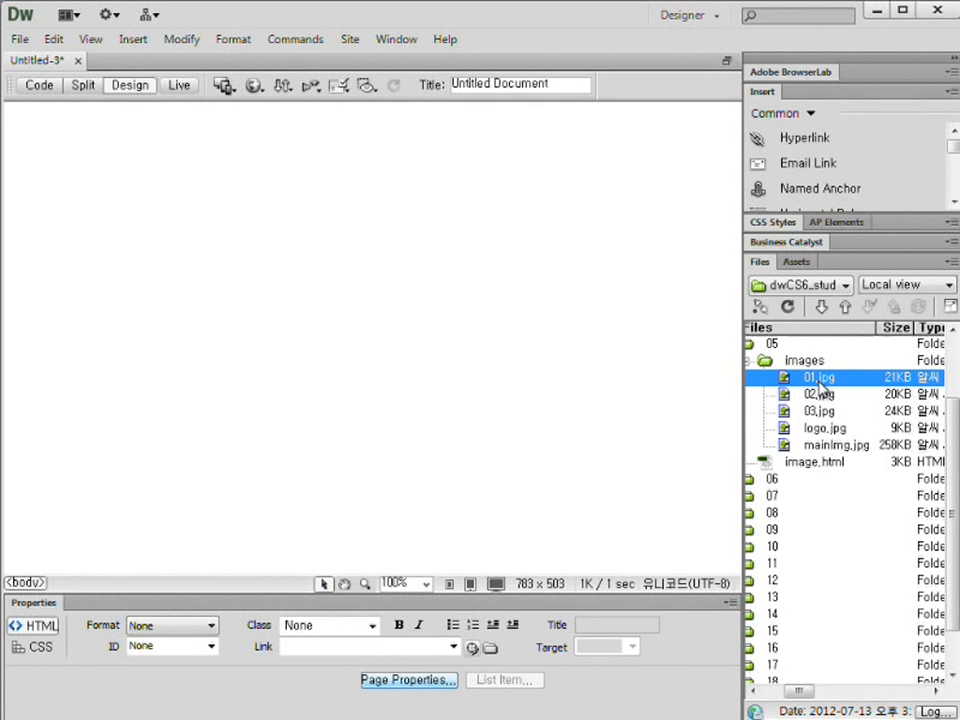
{"action": "left_click_drag", "start_coordinate": [820, 388], "coordinate": [238, 244]}
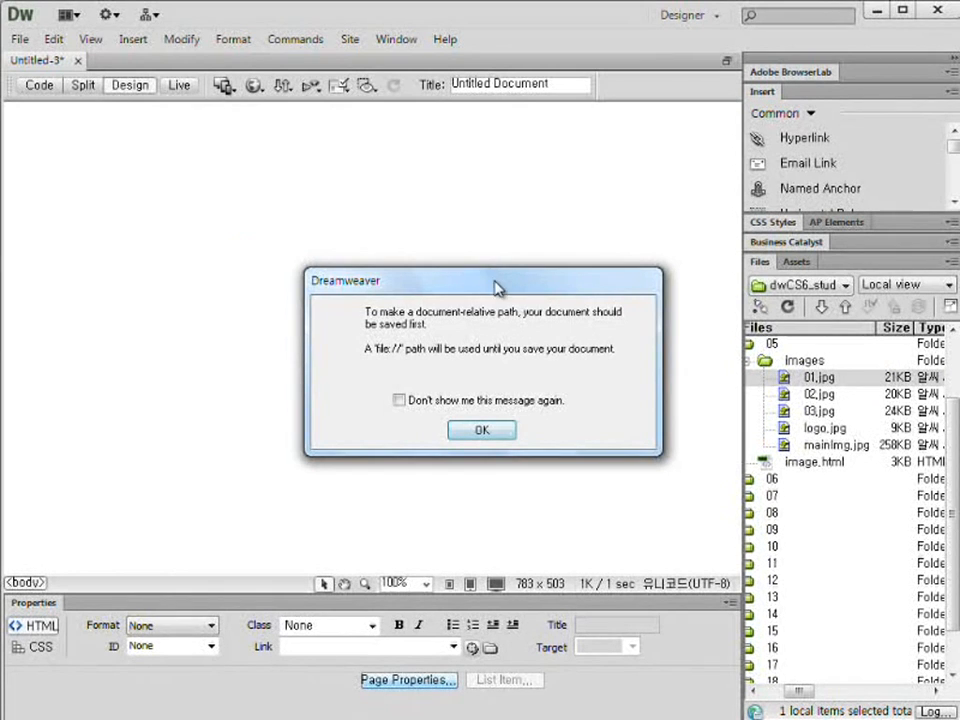
{"action": "left_click", "coordinate": [505, 433]}
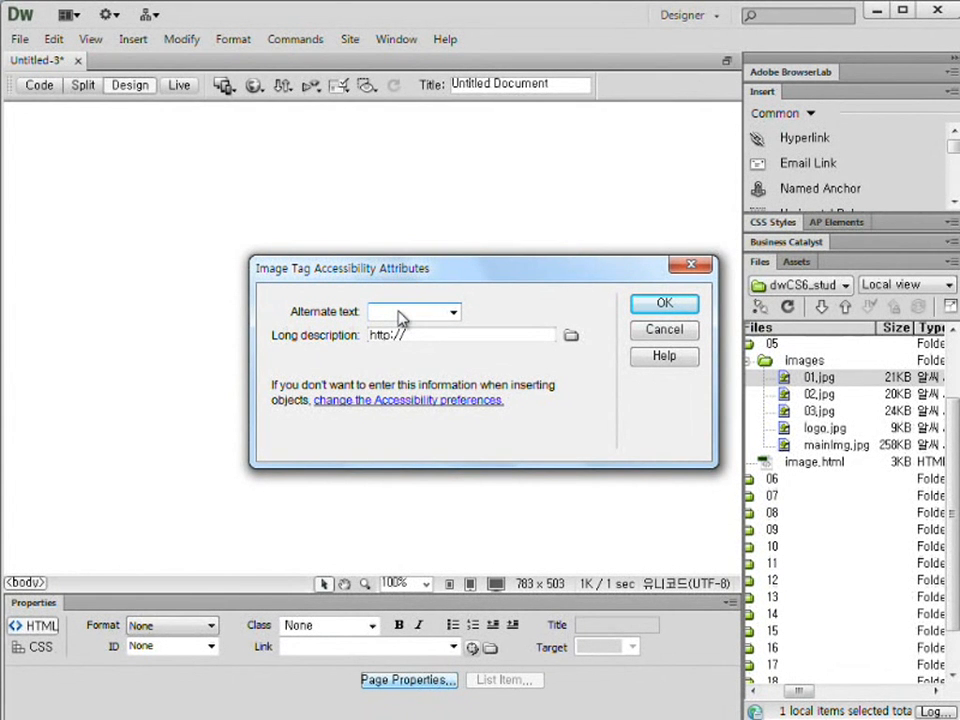
{"action": "key", "text": "BackSpace"}
{"action": "type", "text": "이미지연습"}
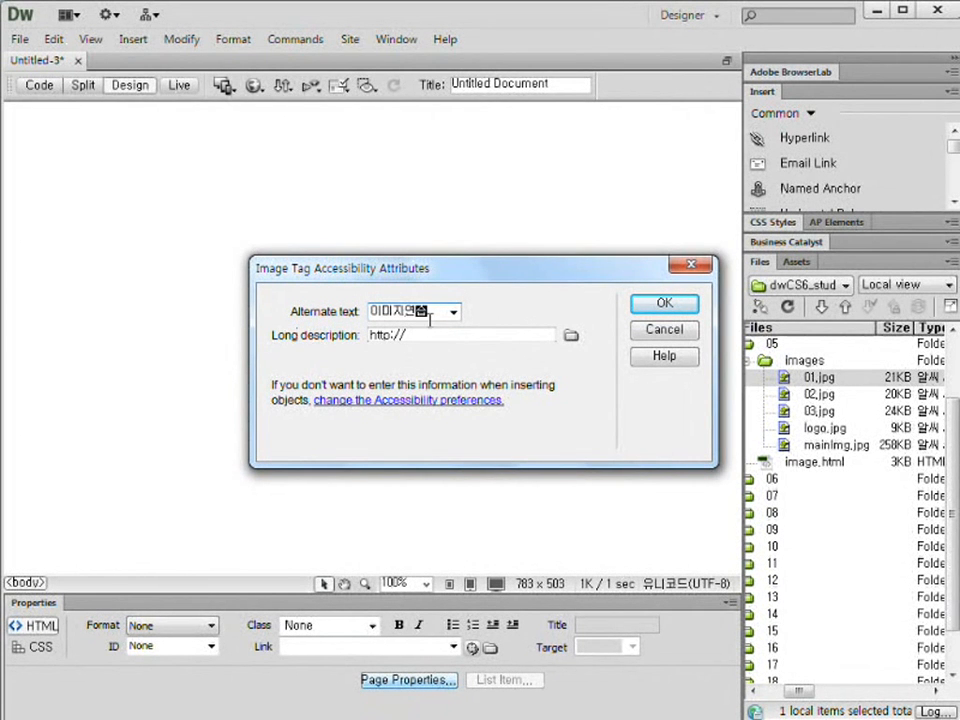
{"action": "left_click", "coordinate": [684, 308]}
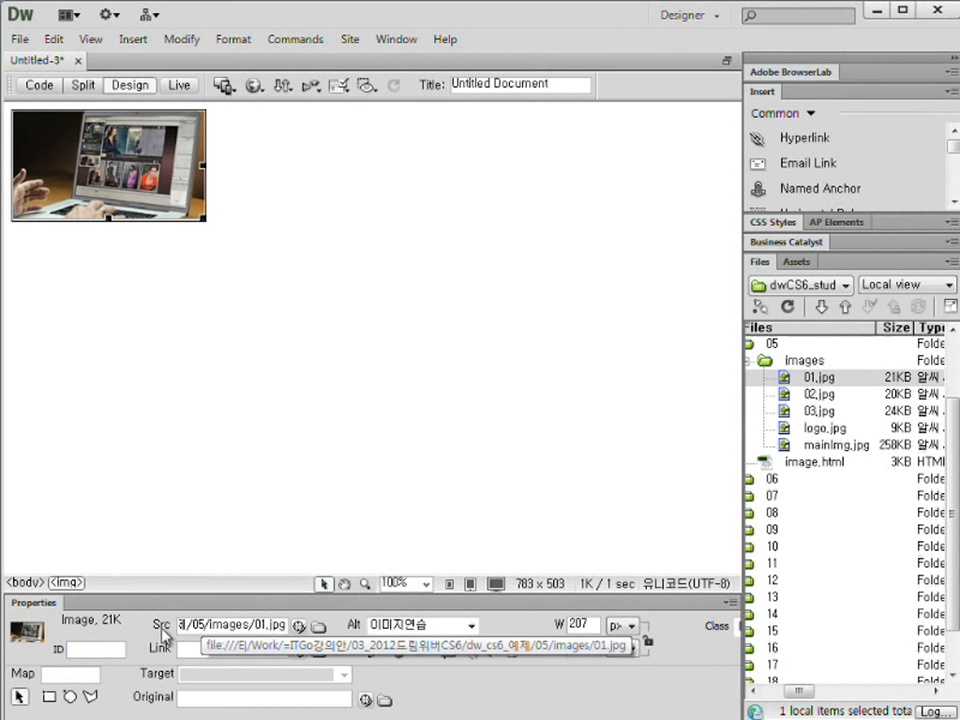
Inspect the inserted image's source path and alternate text in its properties
{"action": "left_click_drag", "start_coordinate": [192, 627], "coordinate": [270, 628]}
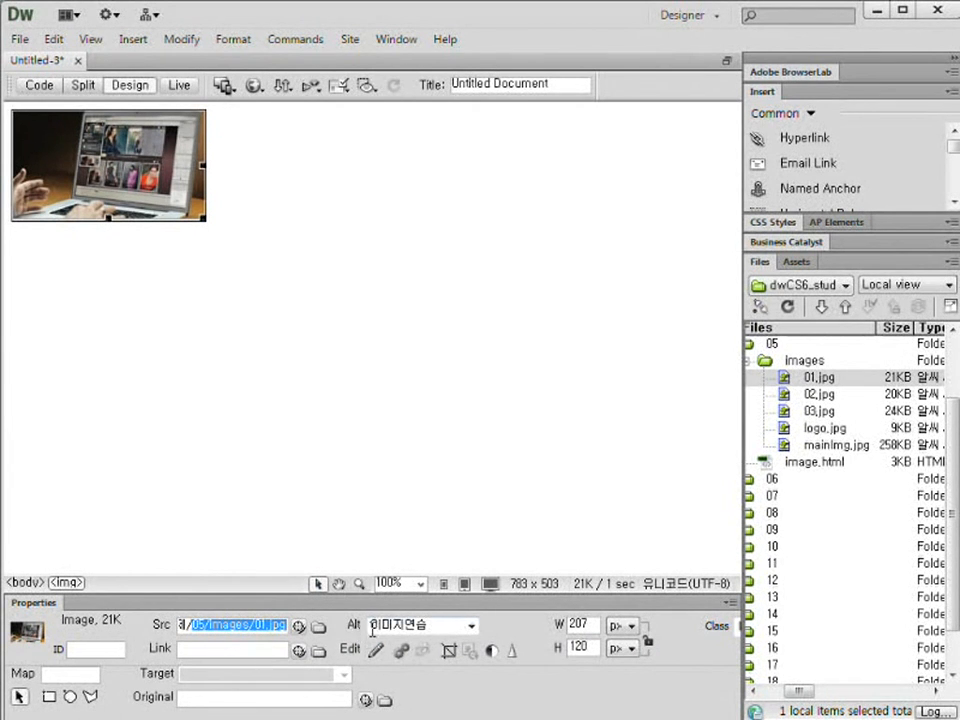
{"action": "double_click", "coordinate": [436, 627]}
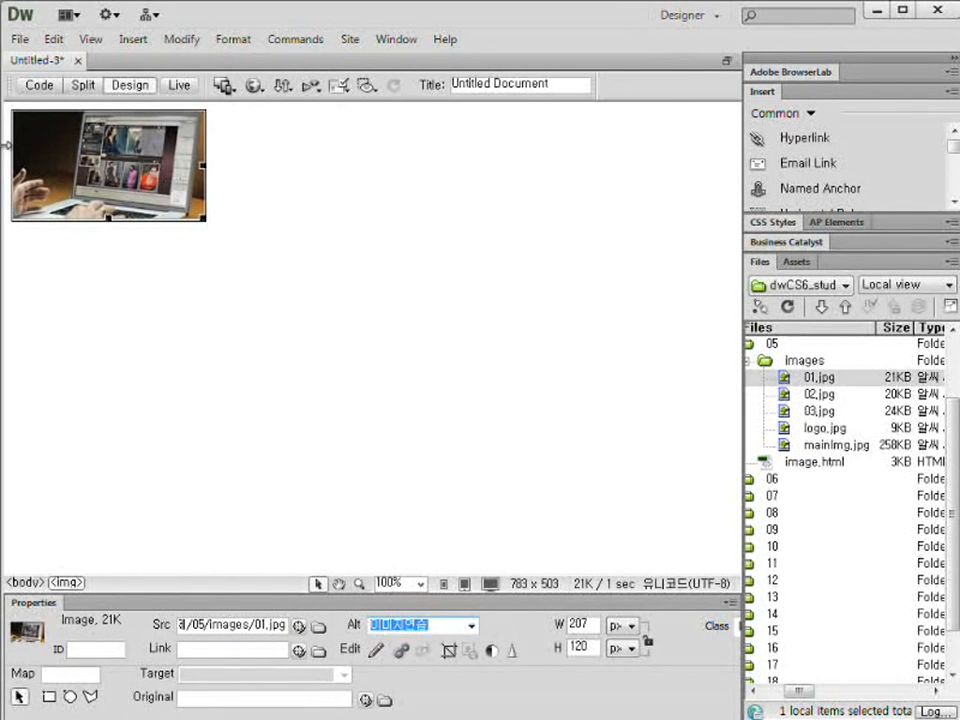
{"action": "left_click", "coordinate": [154, 214]}
{"action": "double_click", "coordinate": [420, 627]}
{"action": "left_click", "coordinate": [272, 290]}
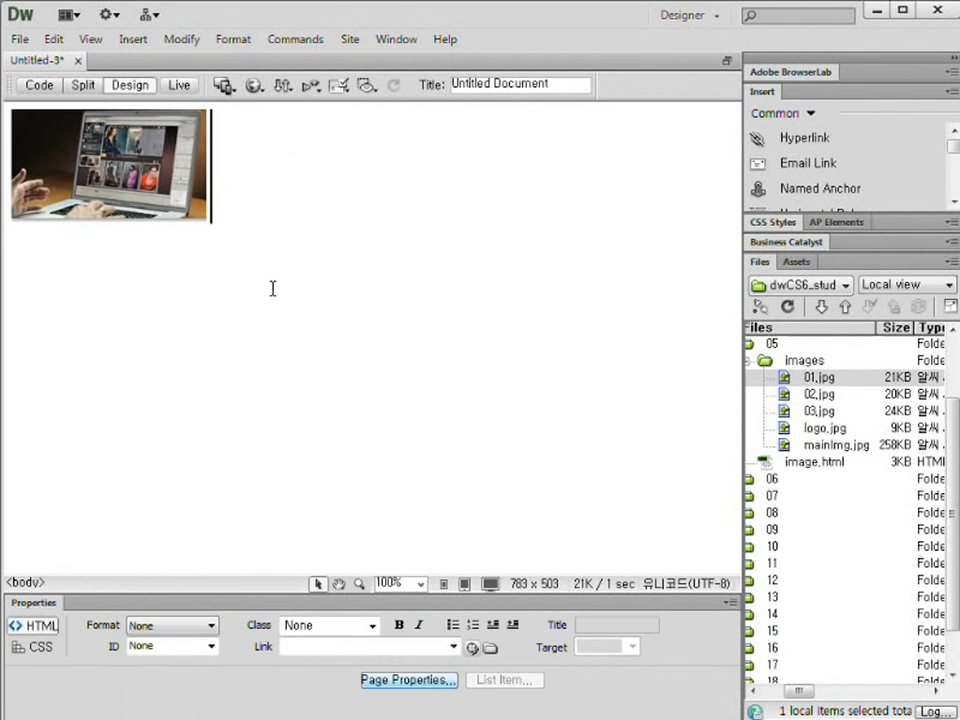
{"action": "left_click", "coordinate": [197, 198]}
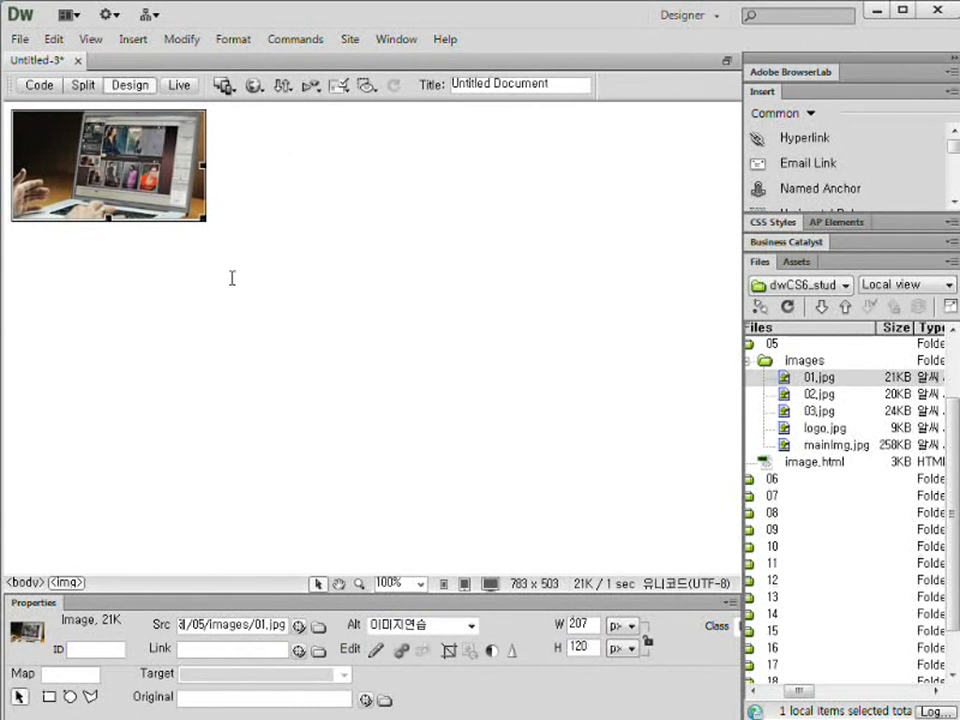
{"action": "left_click", "coordinate": [255, 205]}
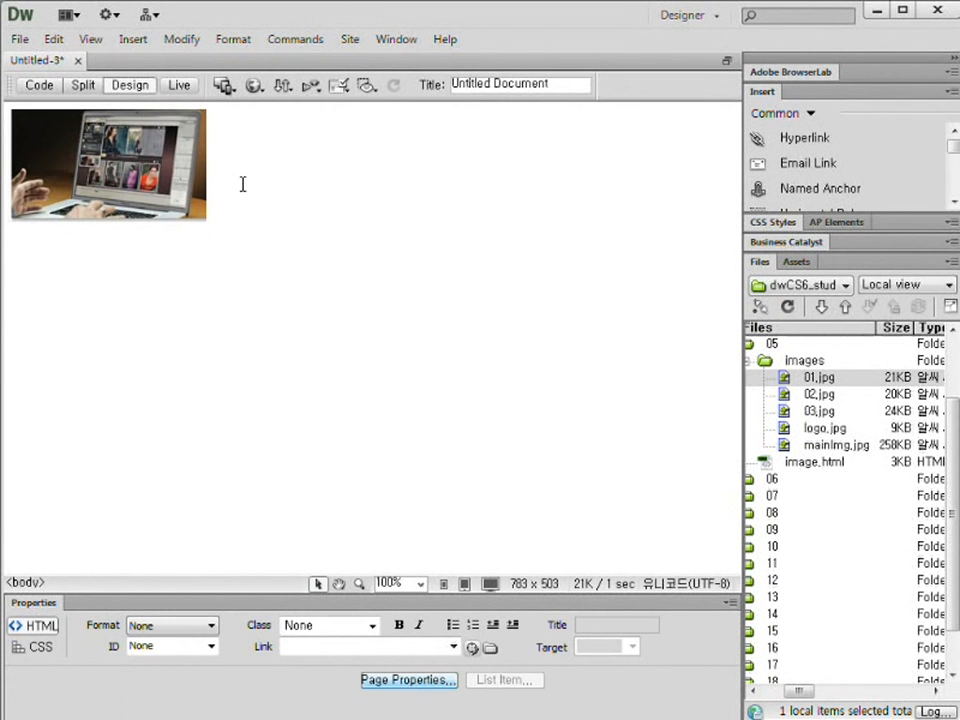
Try to preview the untitled page in Internet Explorer without saving it
{"action": "left_click", "coordinate": [251, 89]}
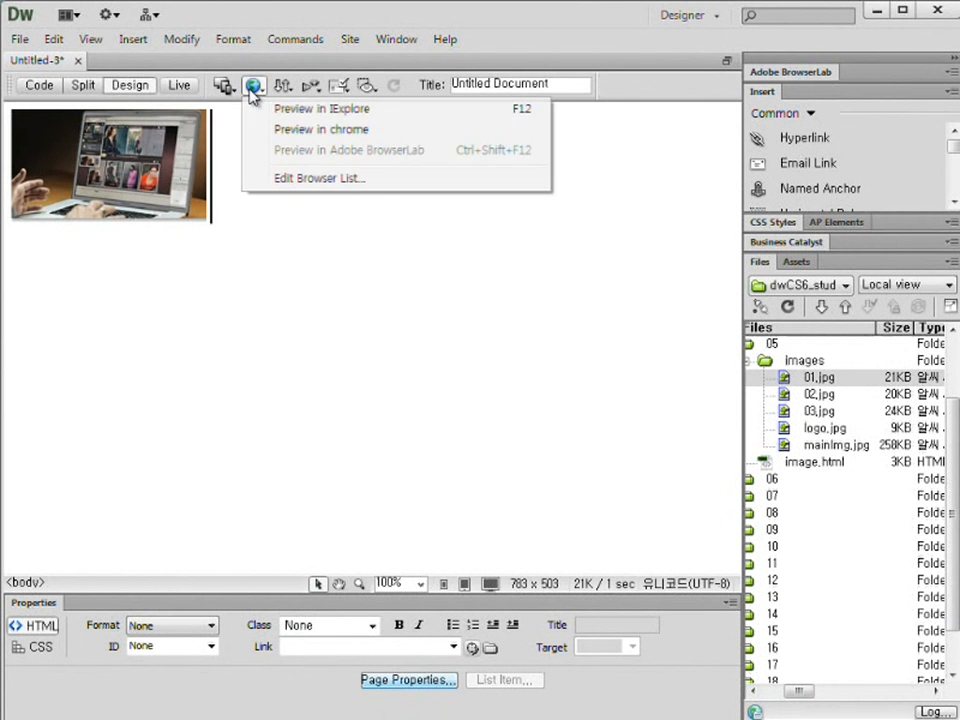
{"action": "left_click", "coordinate": [358, 114]}
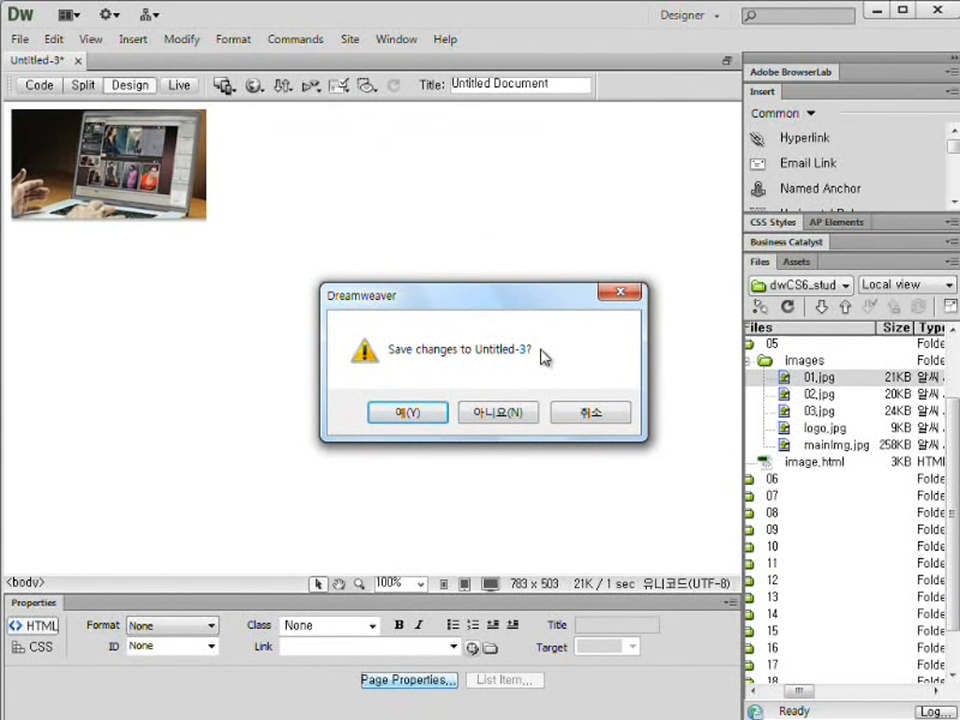
{"action": "left_click", "coordinate": [504, 413]}
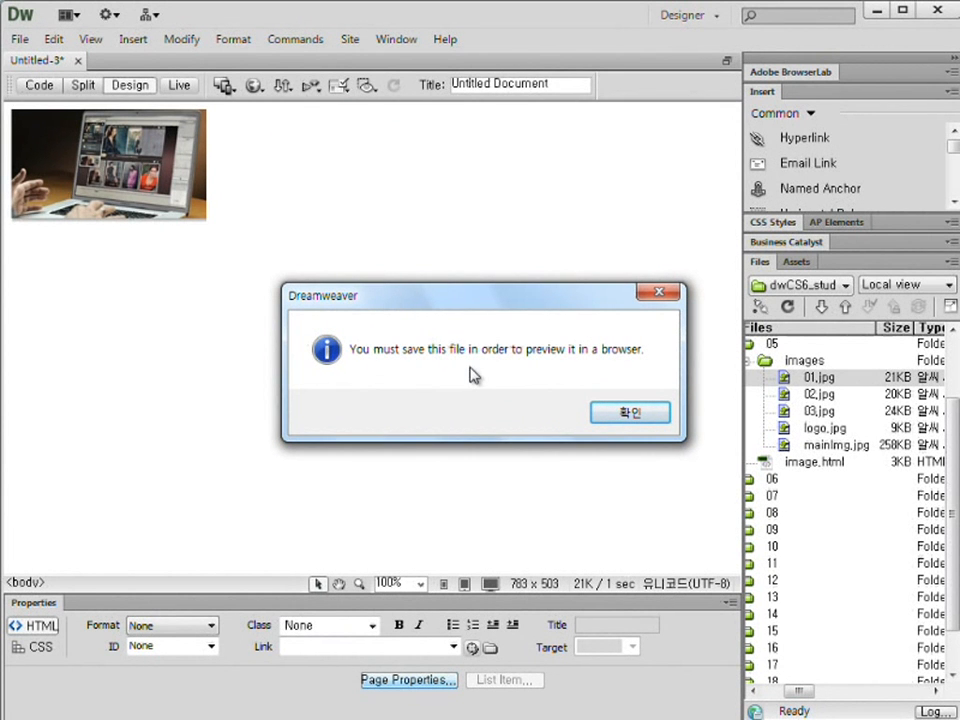
{"action": "left_click", "coordinate": [640, 412]}
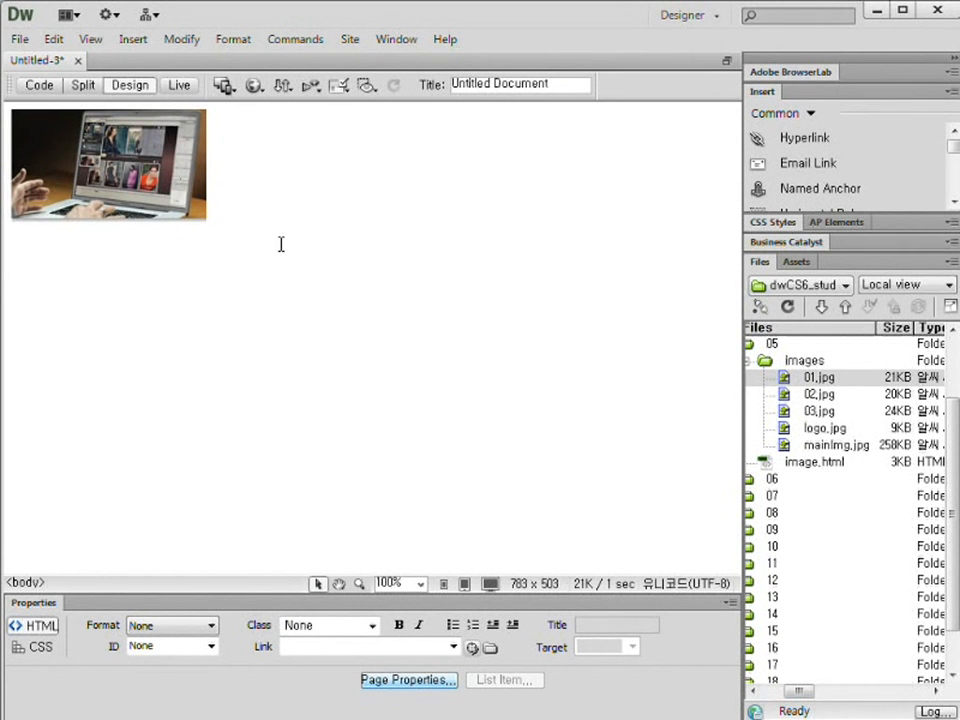
Close the untitled document without saving its changes
{"action": "left_click", "coordinate": [118, 203]}
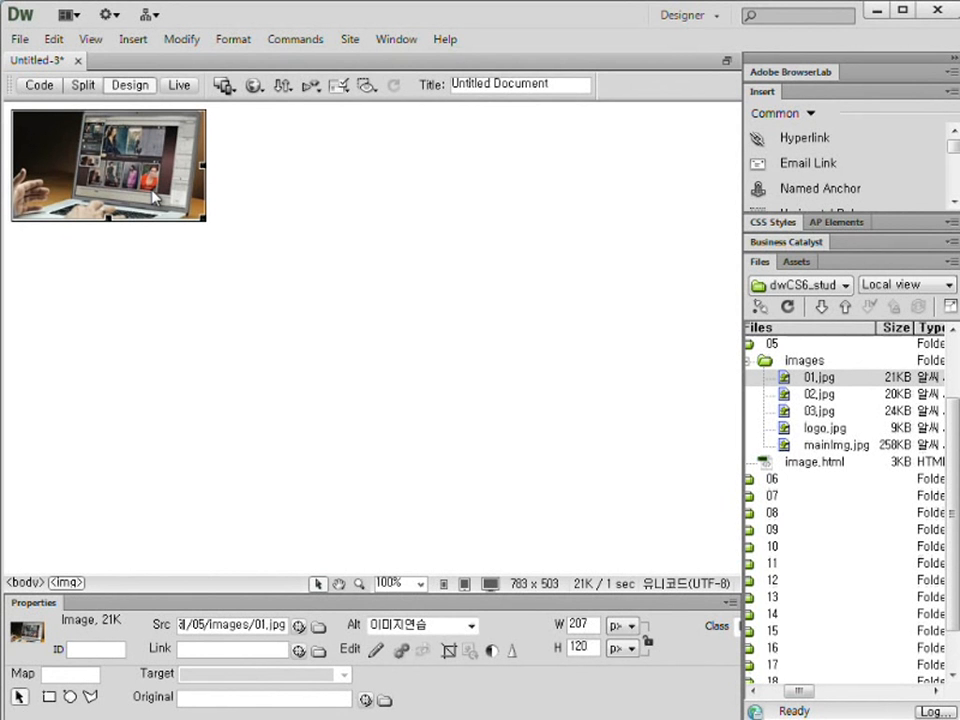
{"action": "left_click", "coordinate": [77, 61]}
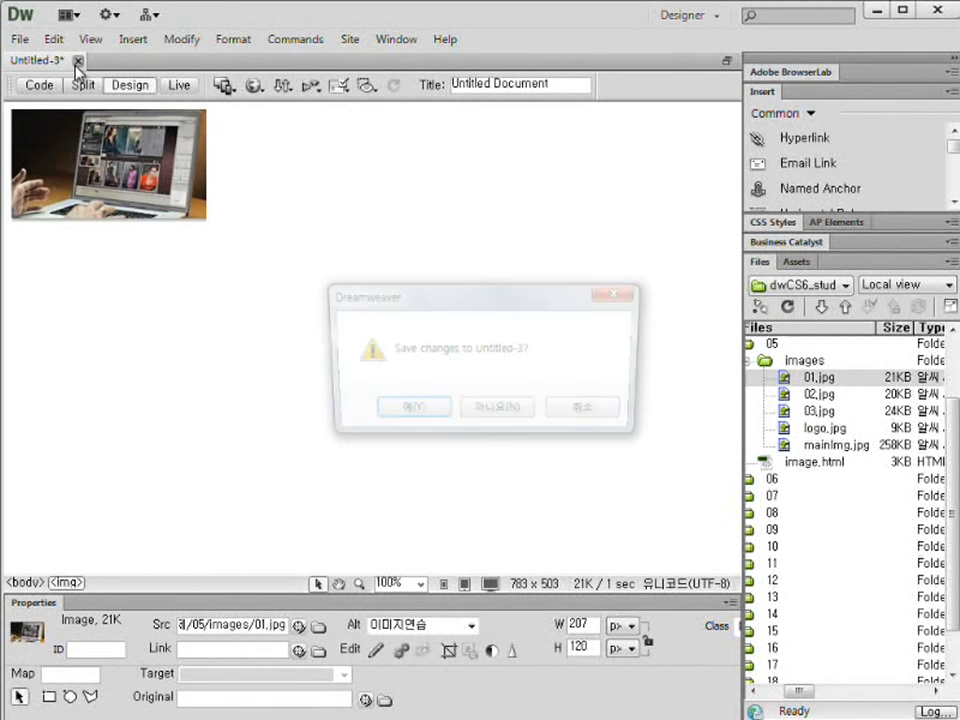
{"action": "left_click", "coordinate": [508, 420]}
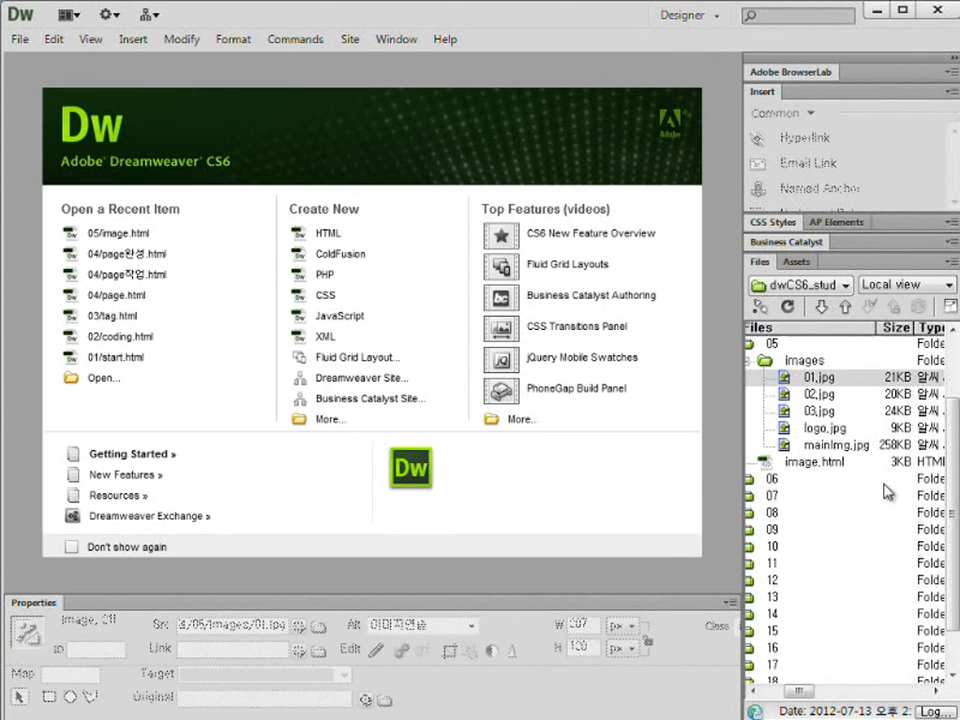
Collapse the images subfolder, open image.html from folder 05 and look through the page
{"action": "left_click", "coordinate": [752, 360]}
{"action": "left_click", "coordinate": [797, 343]}
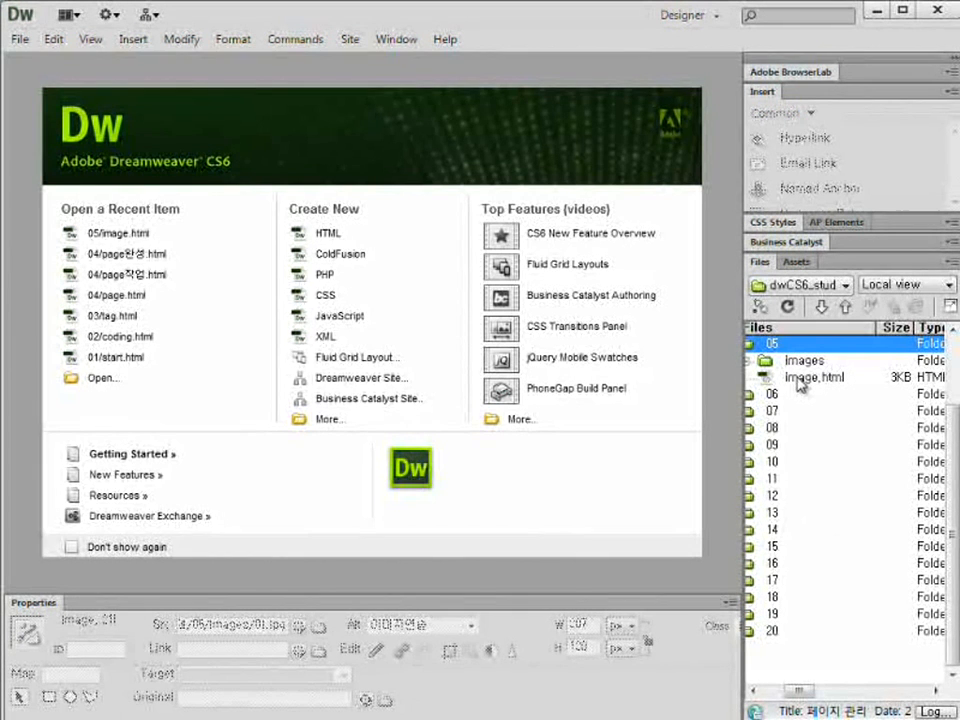
{"action": "left_click", "coordinate": [803, 388]}
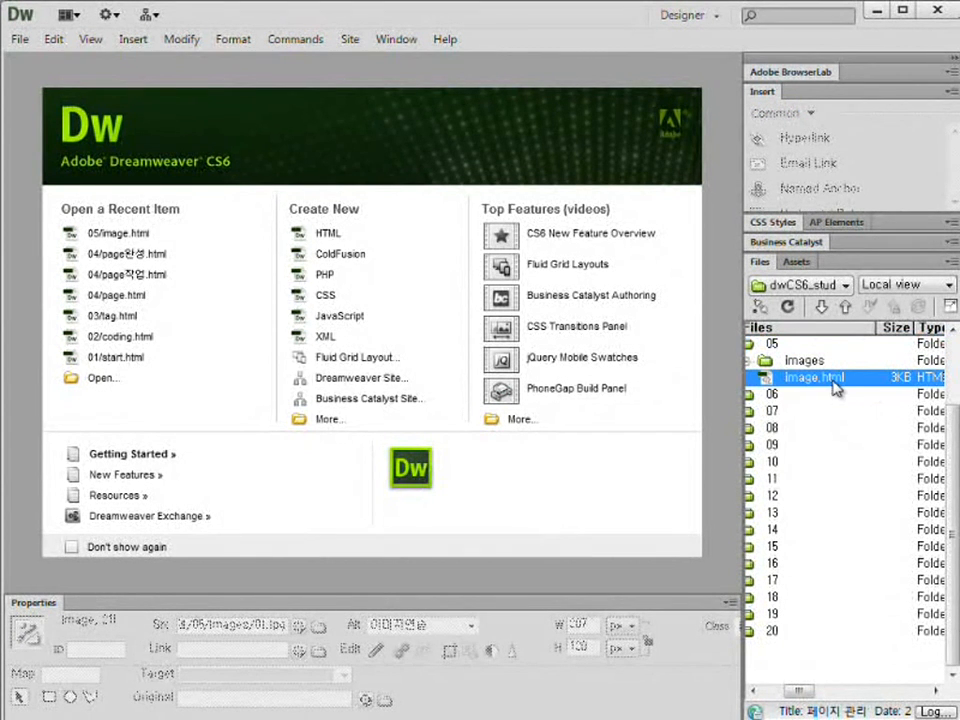
{"action": "left_click_drag", "start_coordinate": [797, 690], "coordinate": [779, 692]}
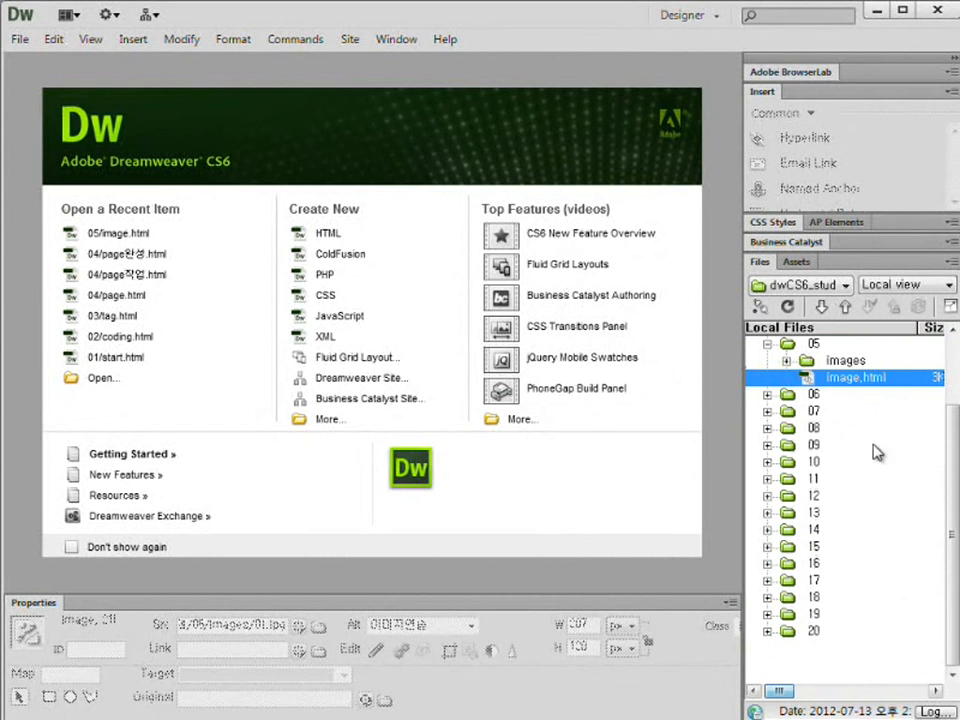
{"action": "double_click", "coordinate": [831, 380]}
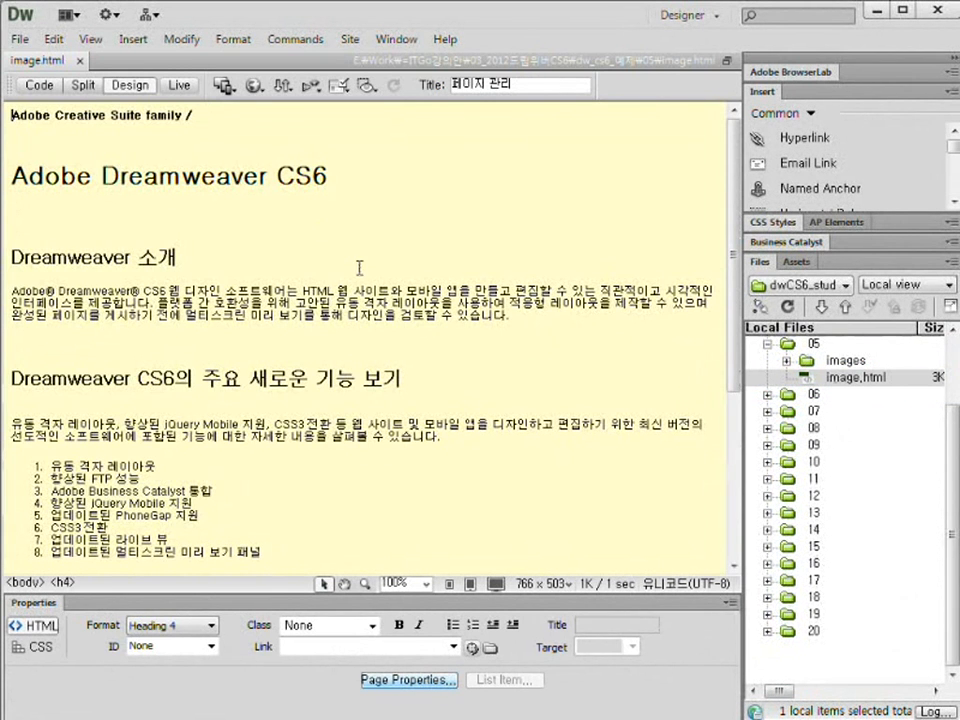
{"action": "scroll", "coordinate": [370, 270], "scroll_direction": "down", "scroll_amount": 5}
{"action": "scroll", "coordinate": [384, 268], "scroll_direction": "up", "scroll_amount": 5}
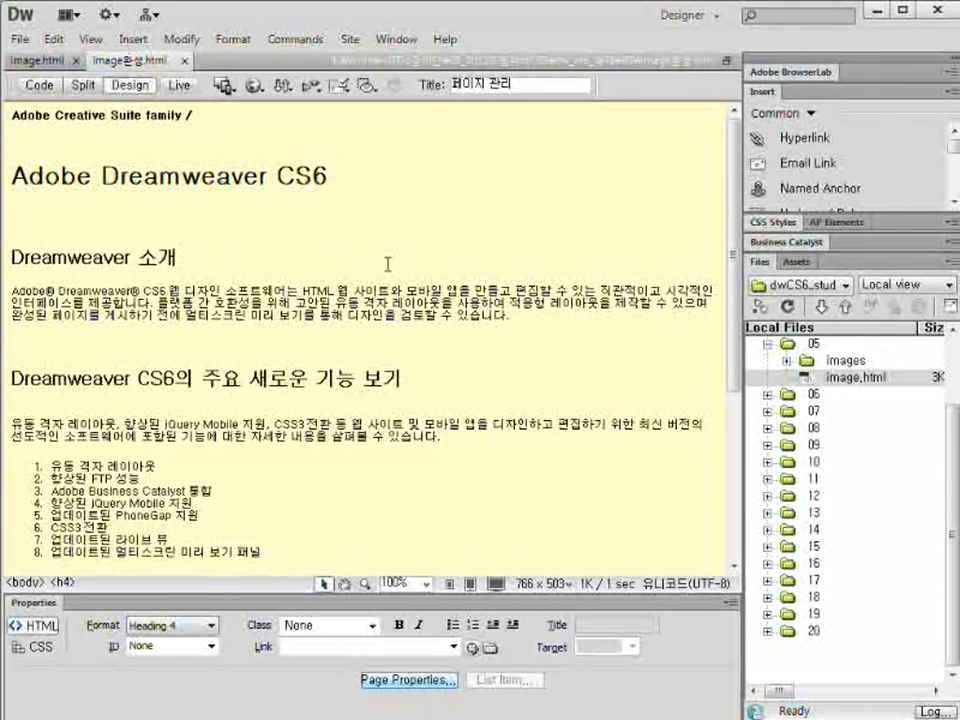
Look through the image완성.html page, then expand the images subfolder of folder 05 to view its image files and sizes
{"action": "left_click", "coordinate": [268, 233]}
{"action": "scroll", "coordinate": [292, 225], "scroll_direction": "down", "scroll_amount": 5}
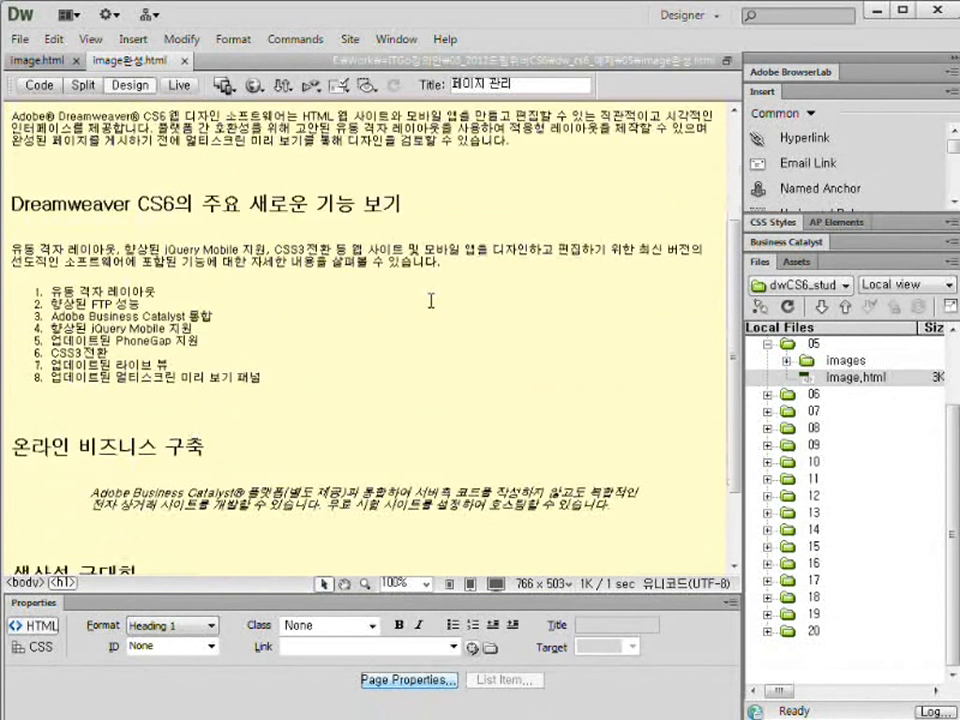
{"action": "scroll", "coordinate": [292, 225], "scroll_direction": "up", "scroll_amount": 5}
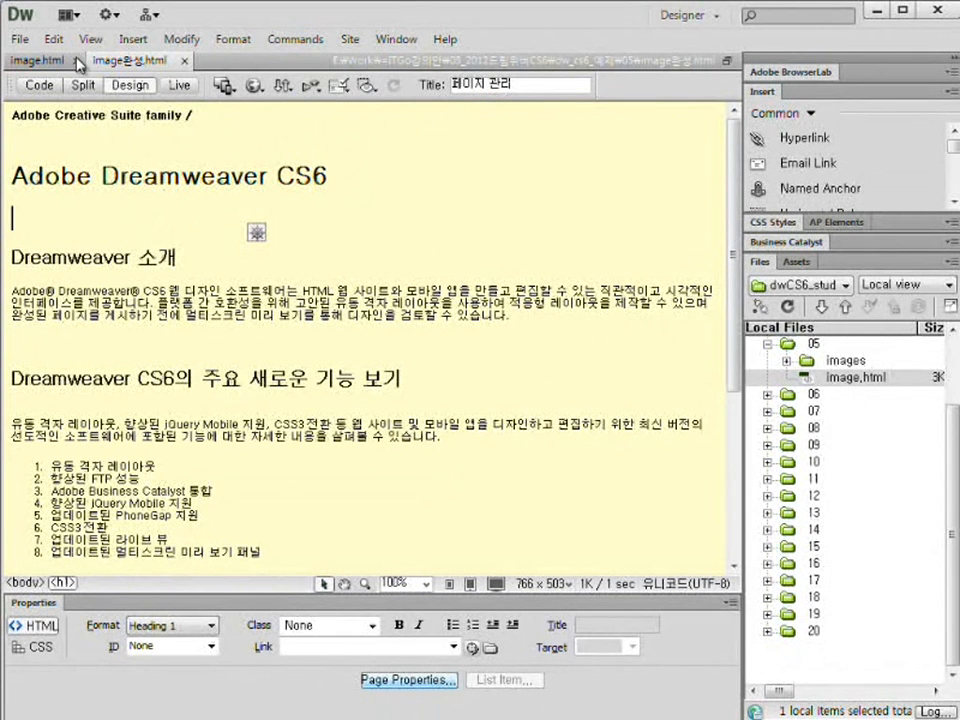
{"action": "left_click", "coordinate": [788, 361]}
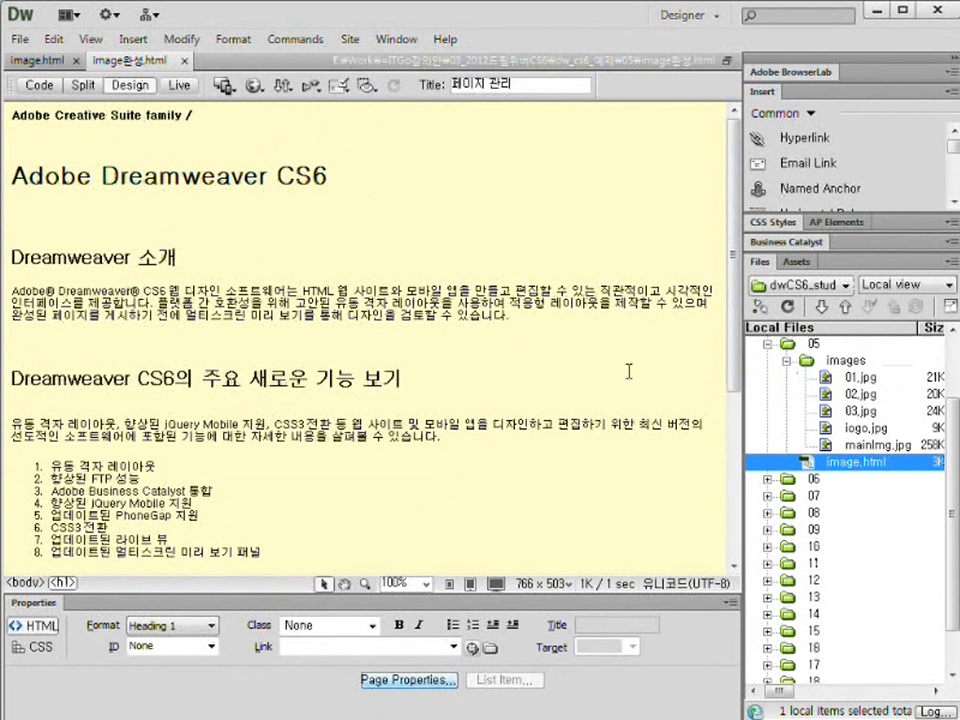
{"action": "left_click", "coordinate": [99, 210]}
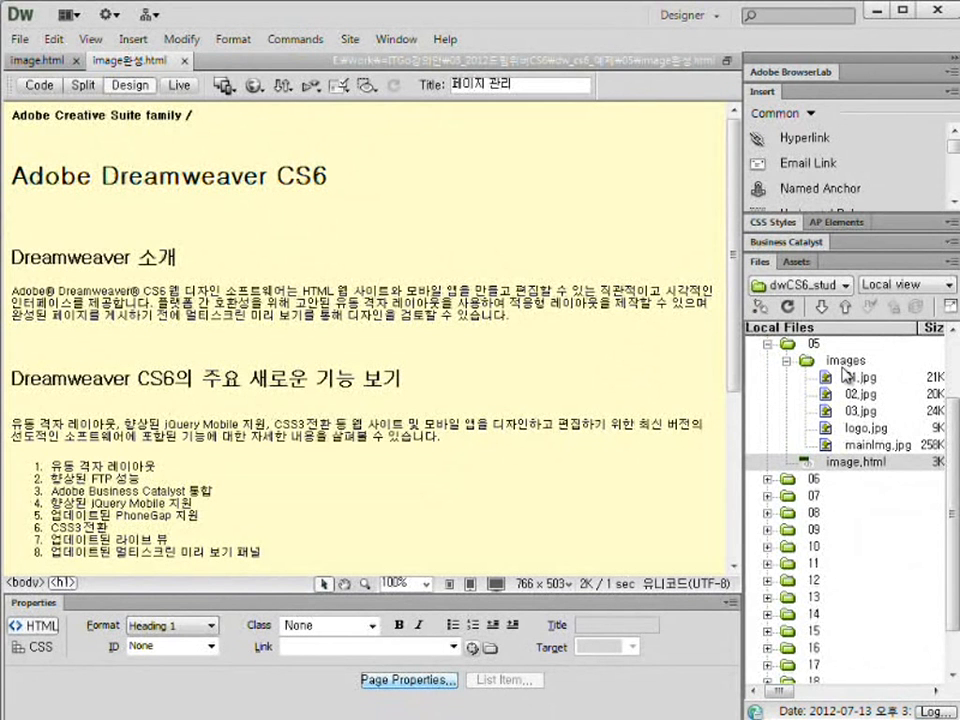
{"action": "left_click", "coordinate": [845, 361]}
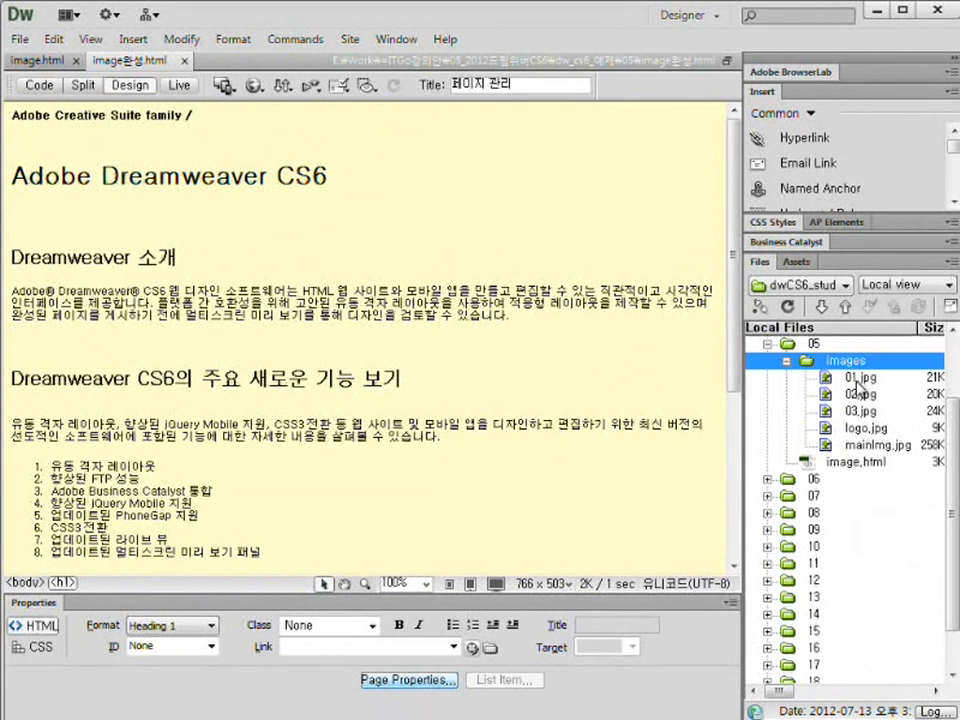
{"action": "left_click", "coordinate": [939, 692]}
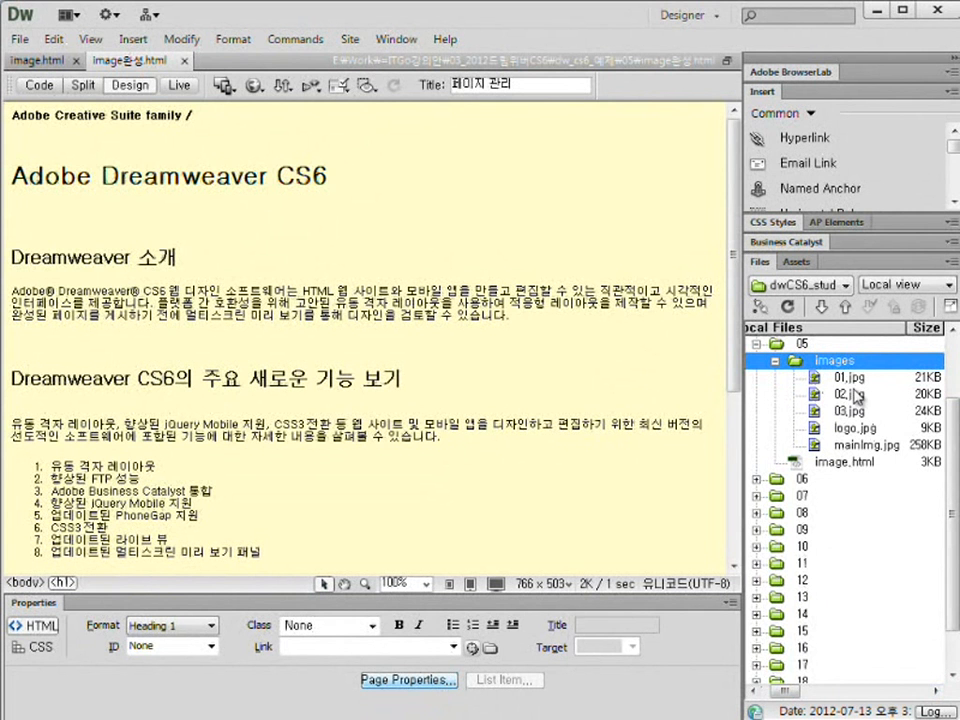
Insert mainImg.jpg from the images folder on the blank line below the "Adobe Dreamweaver CS6" heading, with alternate text 메인이미지
{"action": "left_click", "coordinate": [118, 225]}
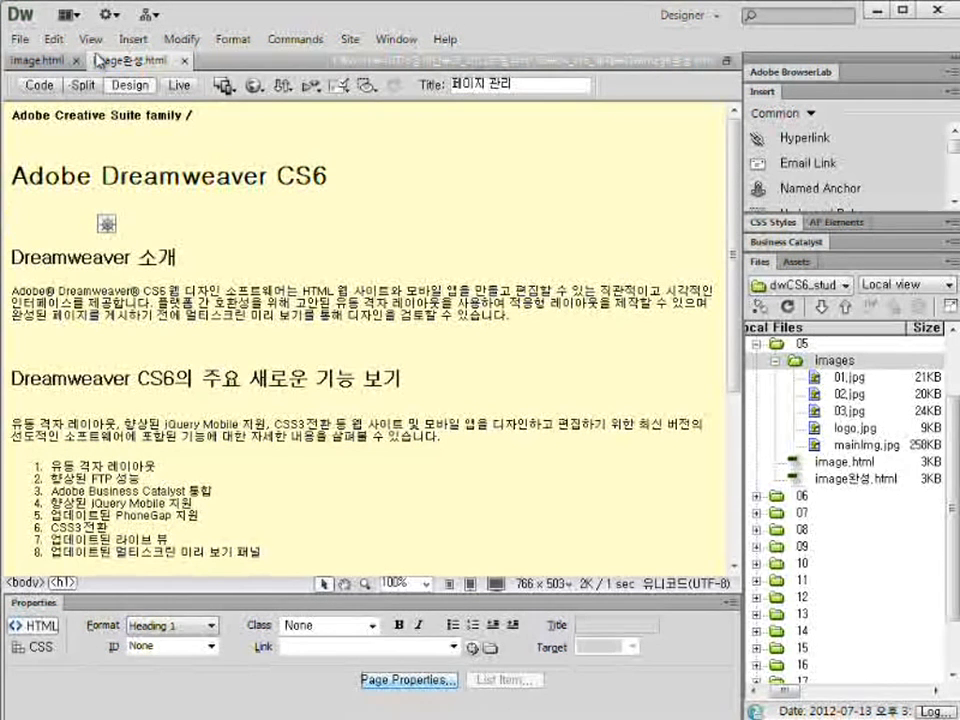
{"action": "left_click", "coordinate": [133, 40]}
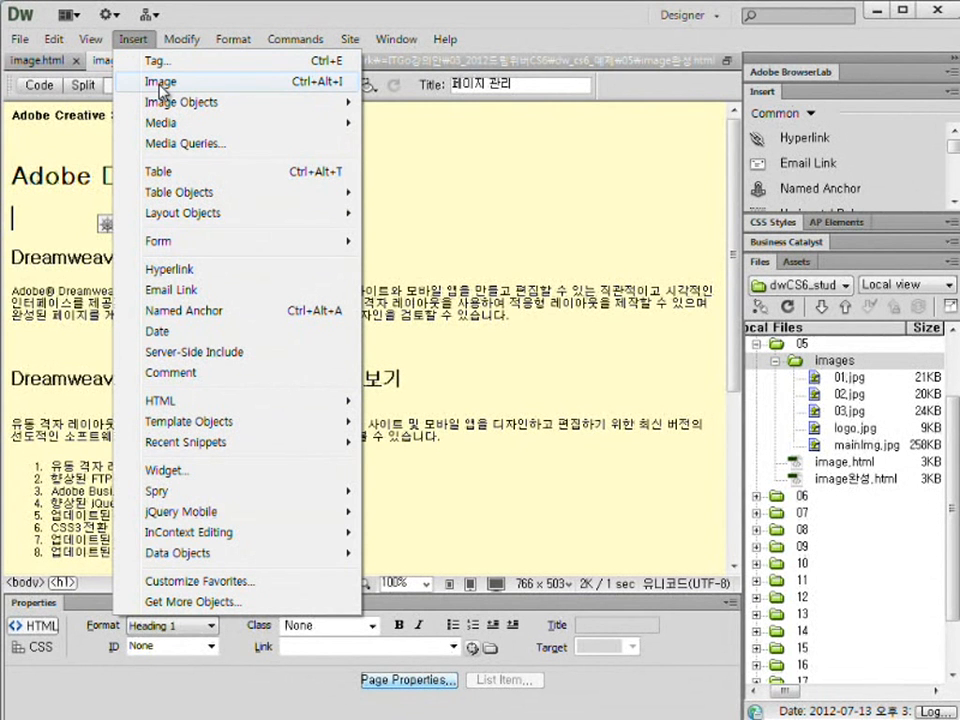
{"action": "left_click", "coordinate": [332, 88]}
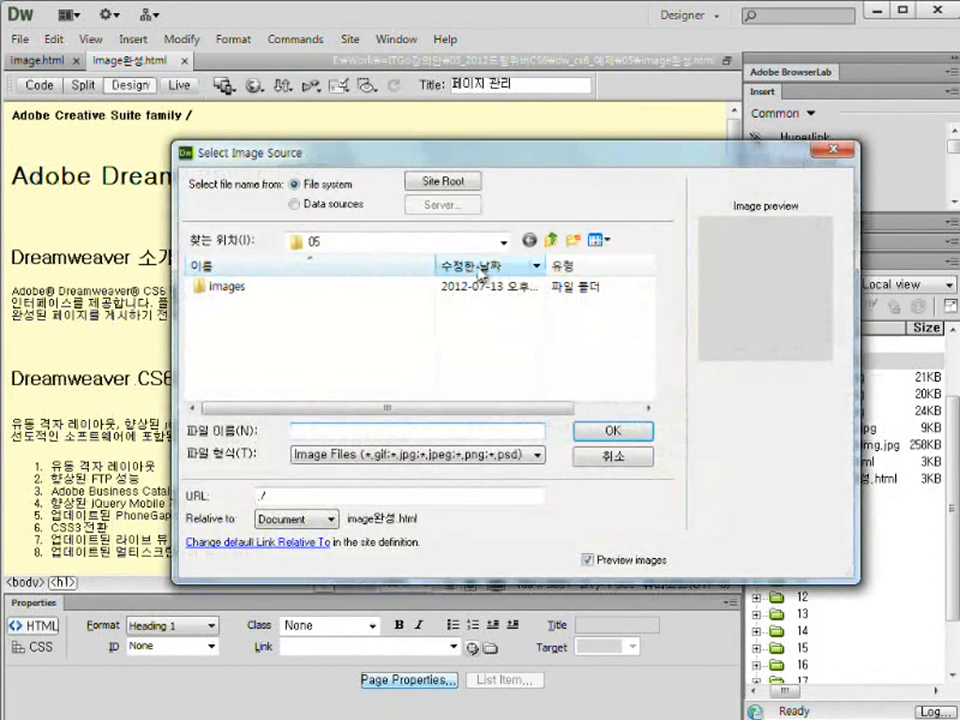
{"action": "double_click", "coordinate": [235, 288]}
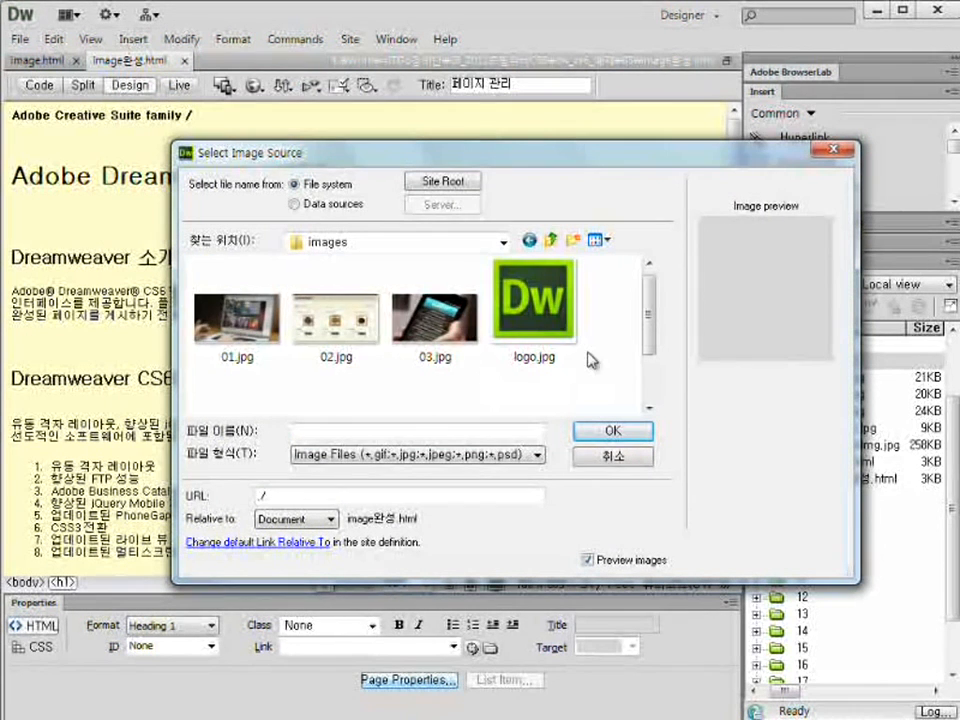
{"action": "left_click_drag", "start_coordinate": [654, 329], "coordinate": [650, 407]}
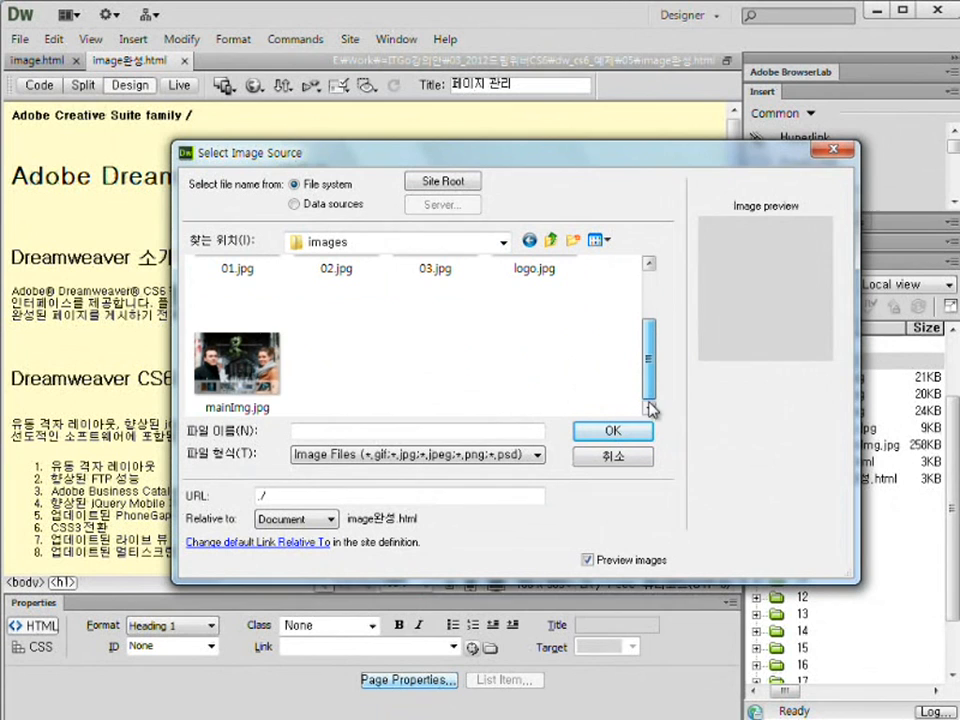
{"action": "left_click", "coordinate": [270, 406]}
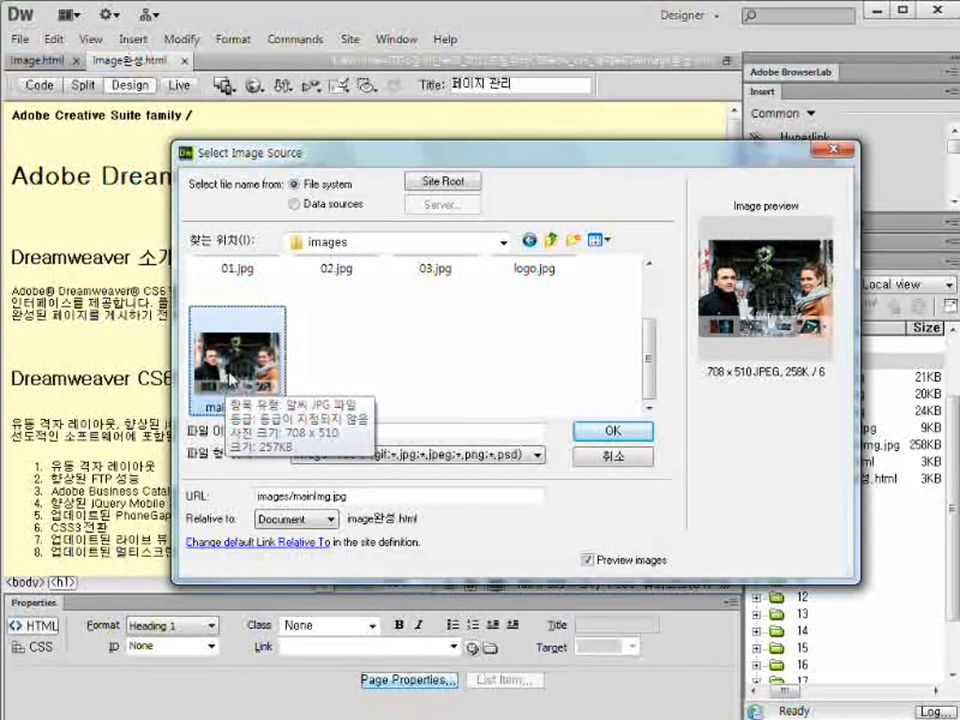
{"action": "left_click", "coordinate": [606, 434]}
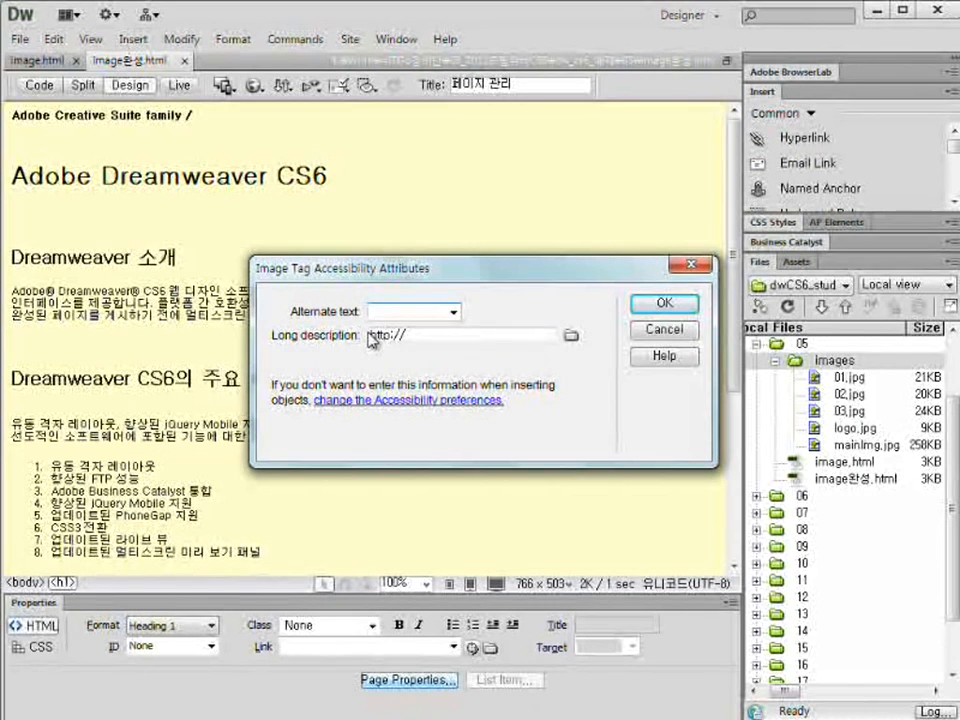
{"action": "type", "text": "메인이미지"}
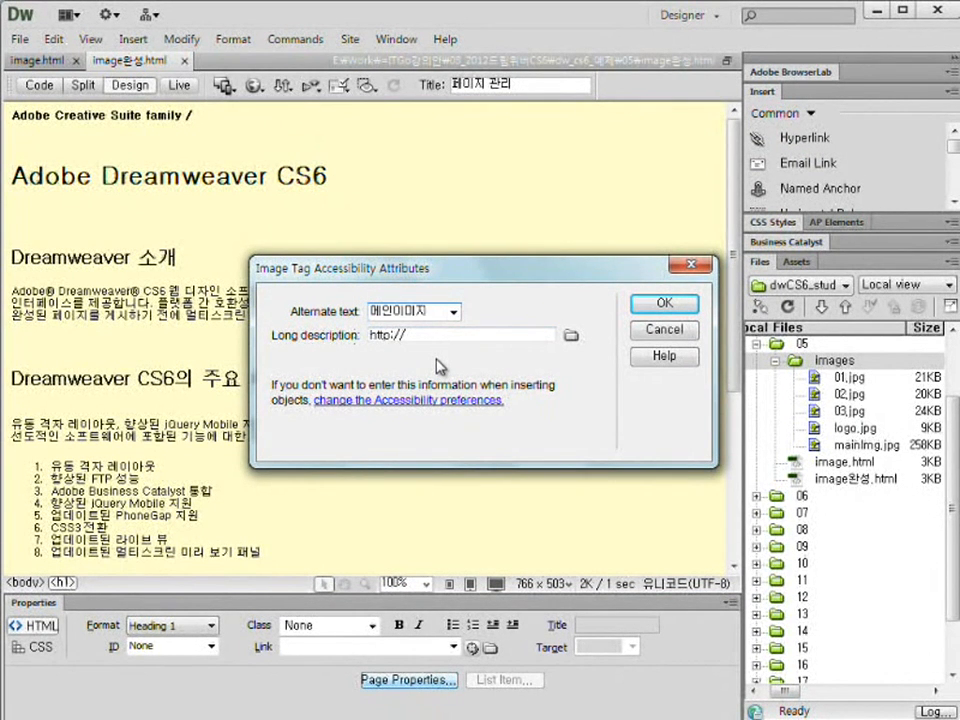
{"action": "left_click", "coordinate": [676, 313]}
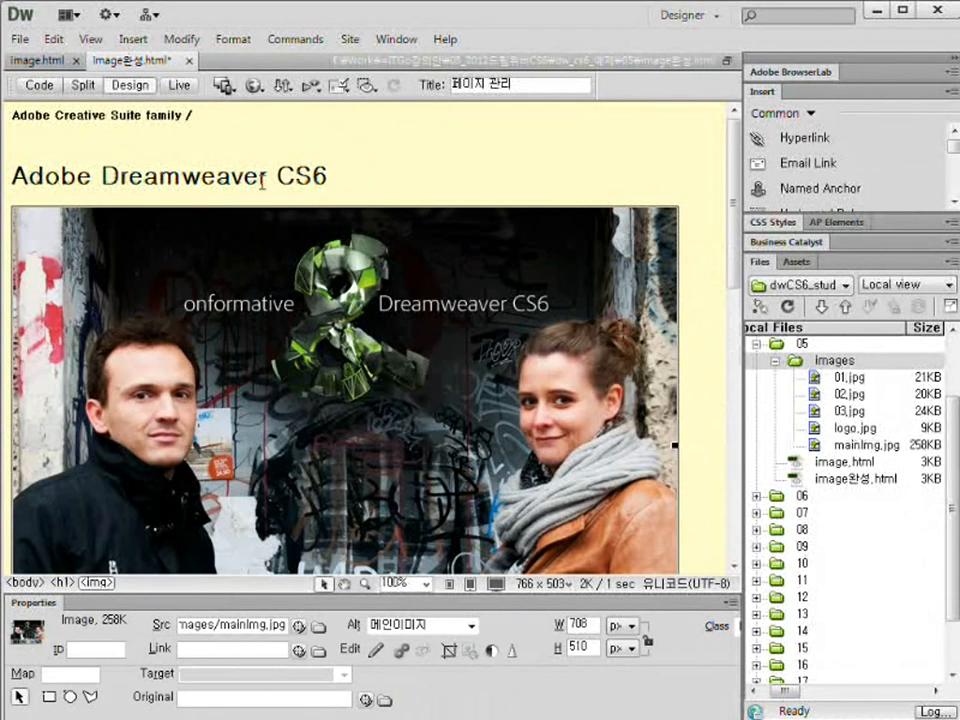
Examine how the inserted main image sits between the page heading and the text below it
{"action": "left_click", "coordinate": [429, 178]}
{"action": "scroll", "coordinate": [553, 279], "scroll_direction": "down", "scroll_amount": 3}
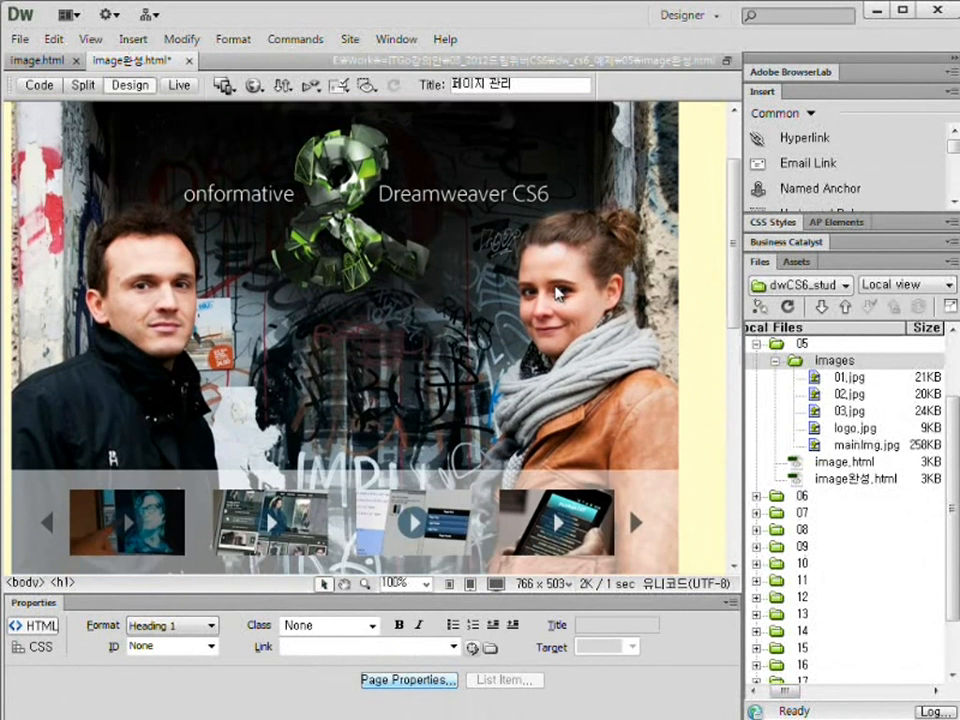
{"action": "scroll", "coordinate": [557, 290], "scroll_direction": "down", "scroll_amount": 5}
{"action": "scroll", "coordinate": [557, 287], "scroll_direction": "up", "scroll_amount": 8}
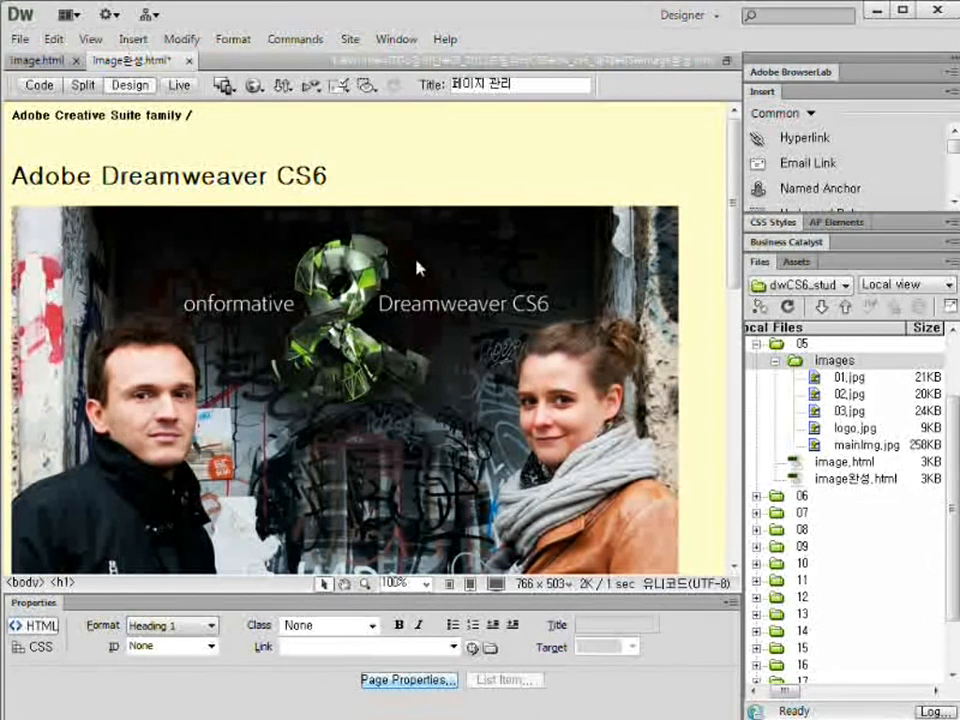
{"action": "scroll", "coordinate": [420, 248], "scroll_direction": "down", "scroll_amount": 5}
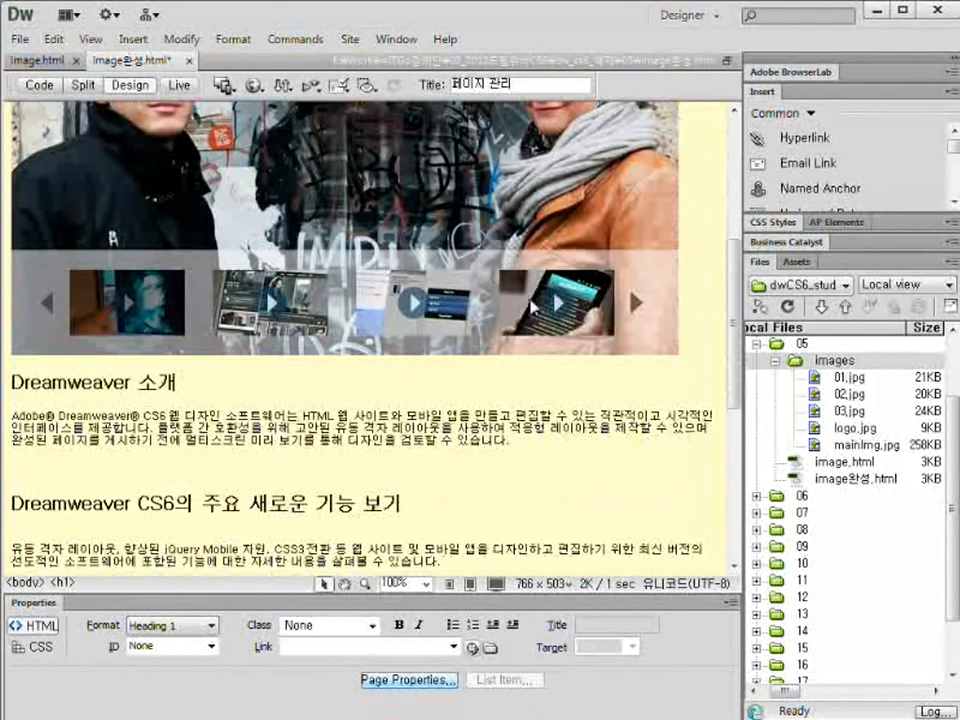
{"action": "scroll", "coordinate": [545, 310], "scroll_direction": "up", "scroll_amount": 4}
{"action": "scroll", "coordinate": [500, 360], "scroll_direction": "up", "scroll_amount": 3}
{"action": "scroll", "coordinate": [458, 415], "scroll_direction": "down", "scroll_amount": 3}
{"action": "scroll", "coordinate": [460, 400], "scroll_direction": "down", "scroll_amount": 2}
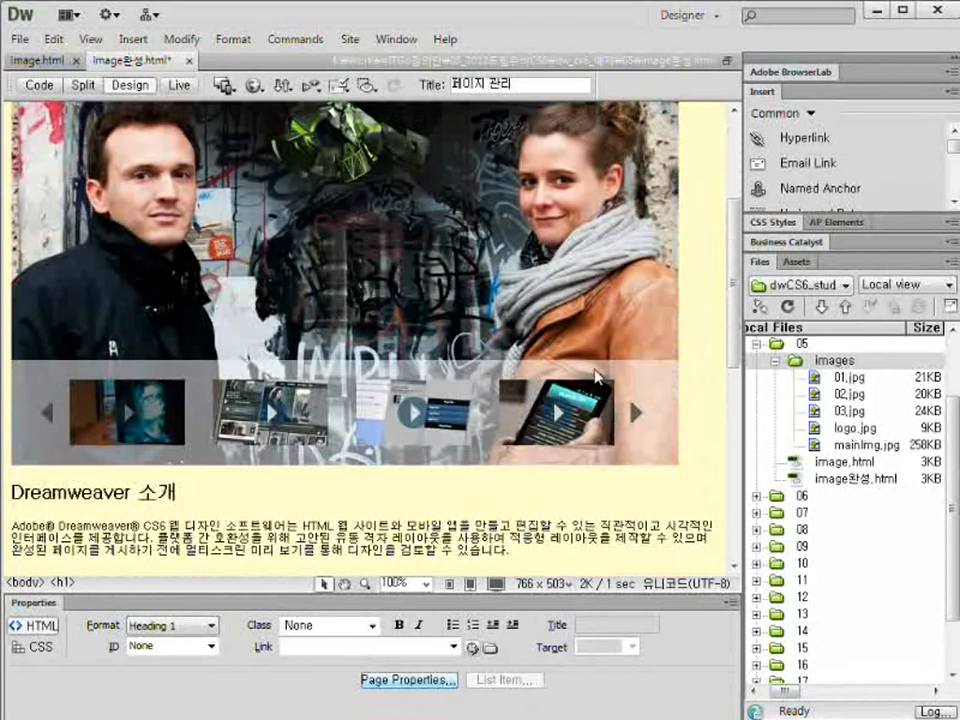
{"action": "scroll", "coordinate": [471, 296], "scroll_direction": "up", "scroll_amount": 3}
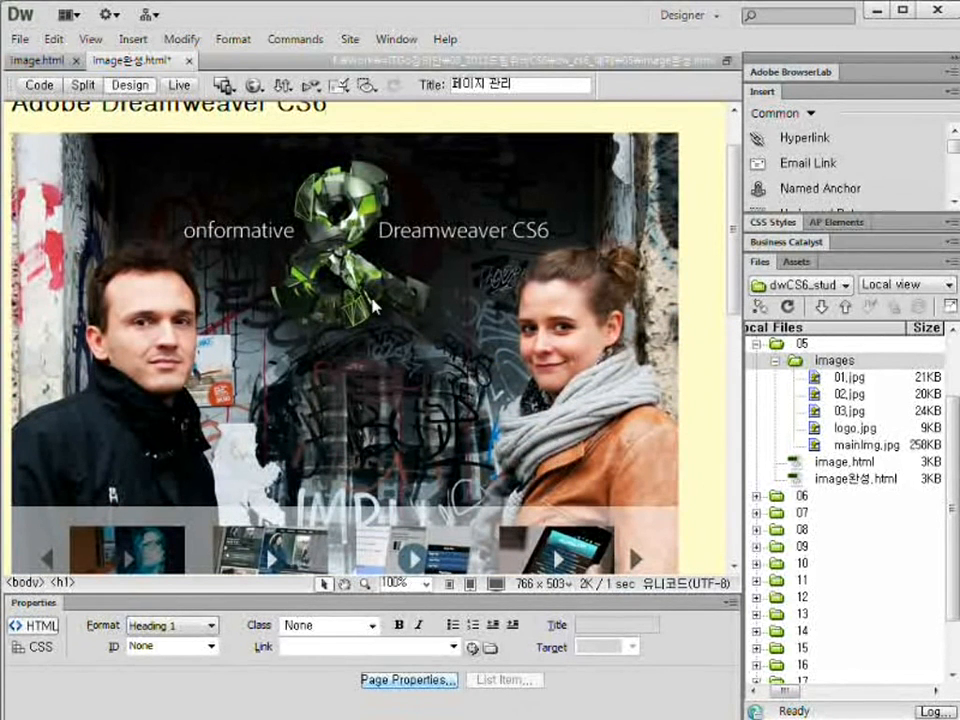
Start cropping the main image and extend the crop area to its upper, right and left edges, about 701 × 475 px
{"action": "left_click", "coordinate": [490, 368]}
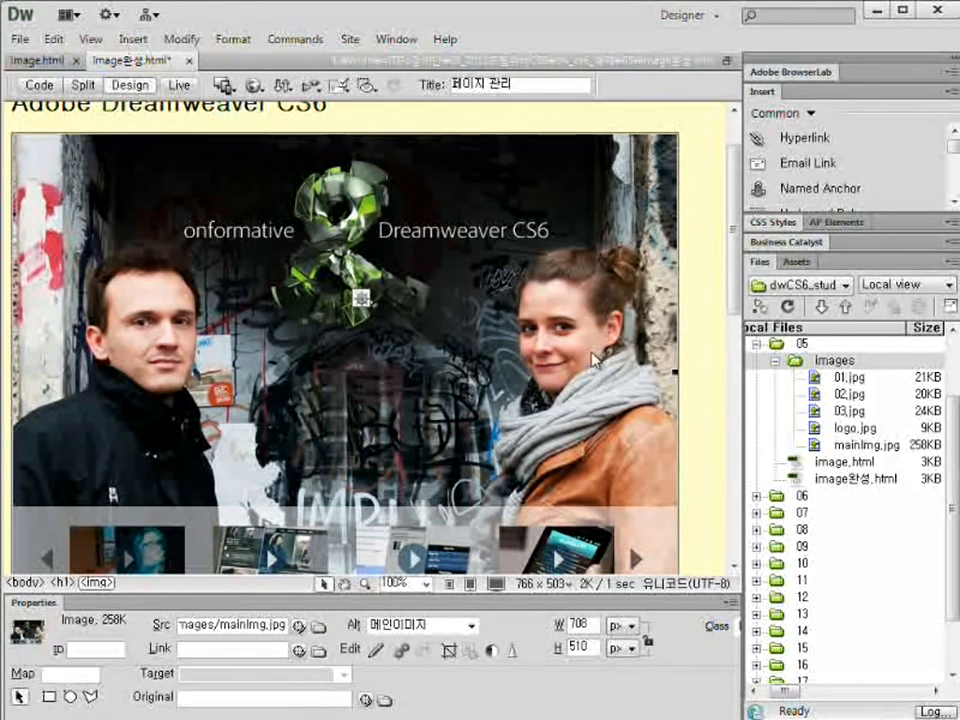
{"action": "scroll", "coordinate": [595, 375], "scroll_direction": "down", "scroll_amount": 3}
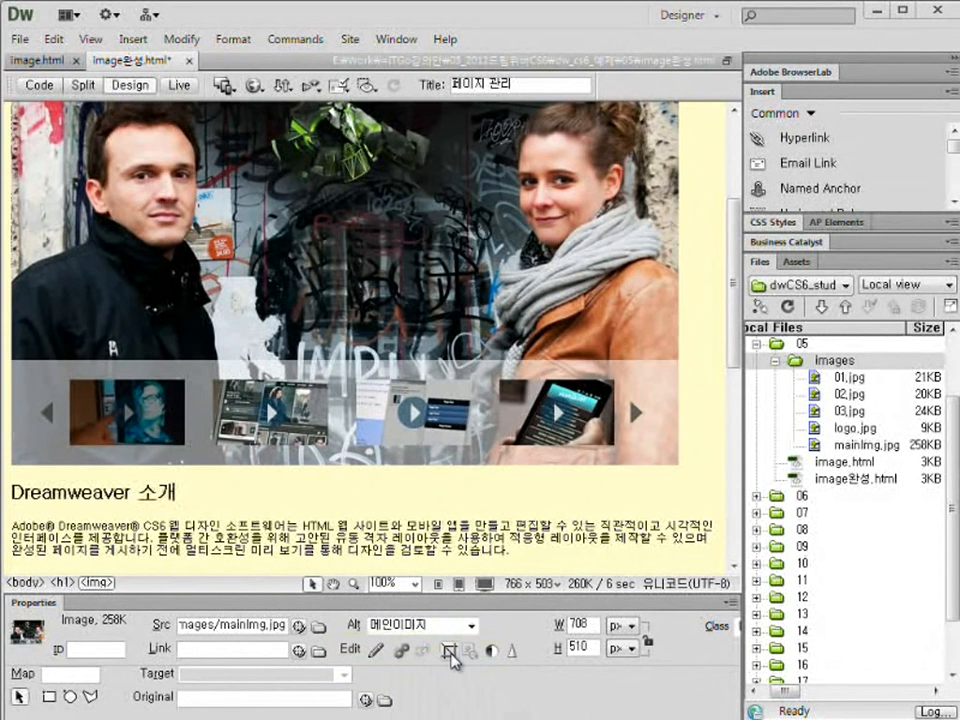
{"action": "left_click", "coordinate": [450, 651]}
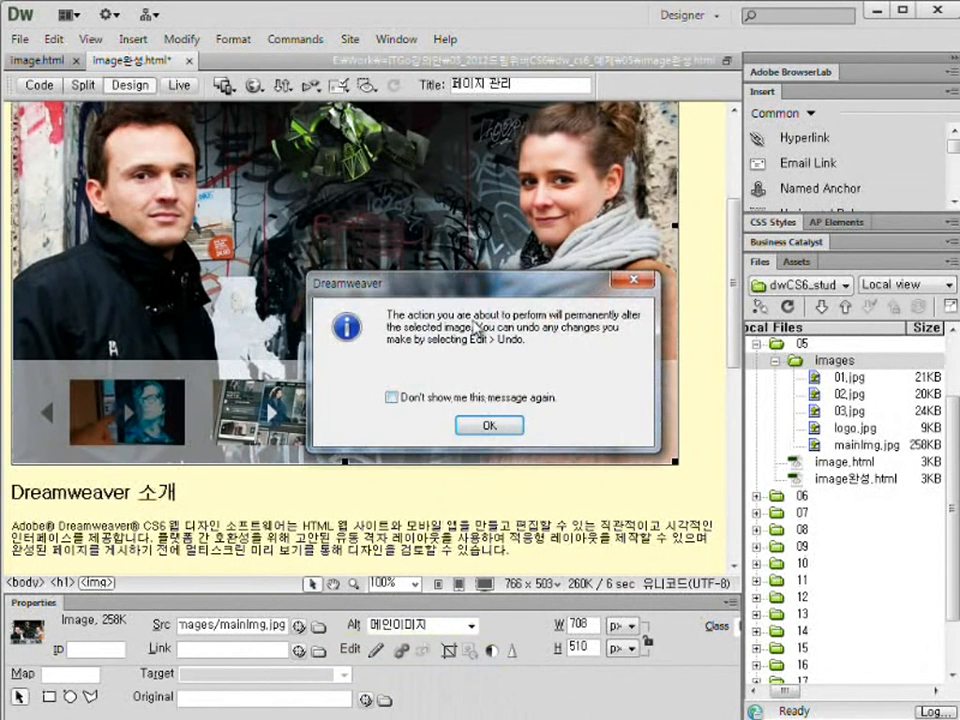
{"action": "left_click", "coordinate": [489, 426]}
{"action": "scroll", "coordinate": [490, 480], "scroll_direction": "up", "scroll_amount": 4}
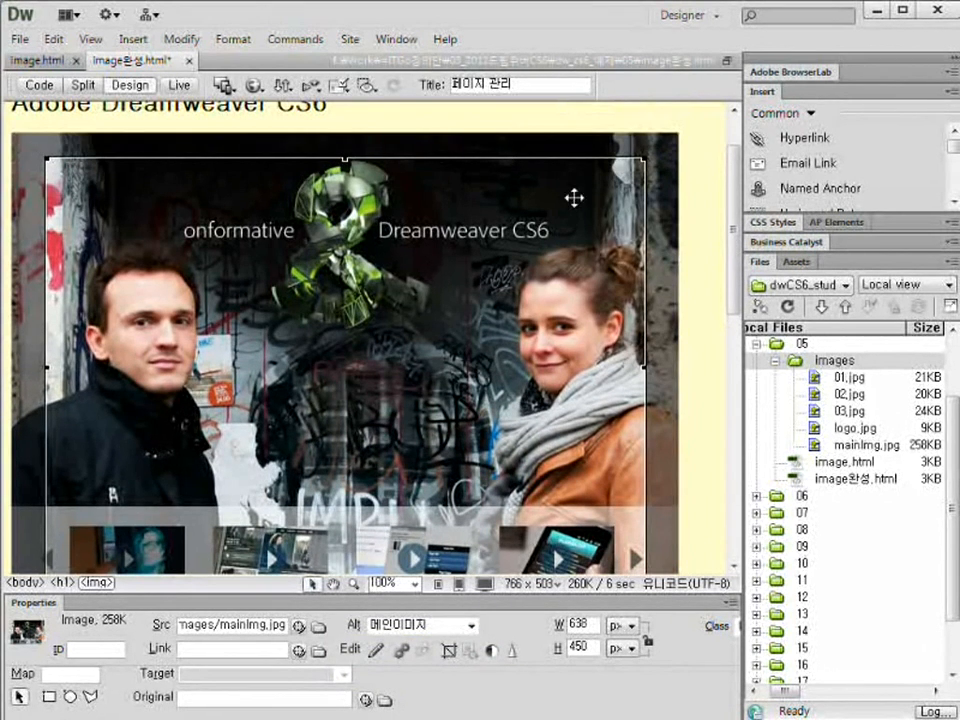
{"action": "scroll", "coordinate": [411, 386], "scroll_direction": "down", "scroll_amount": 3}
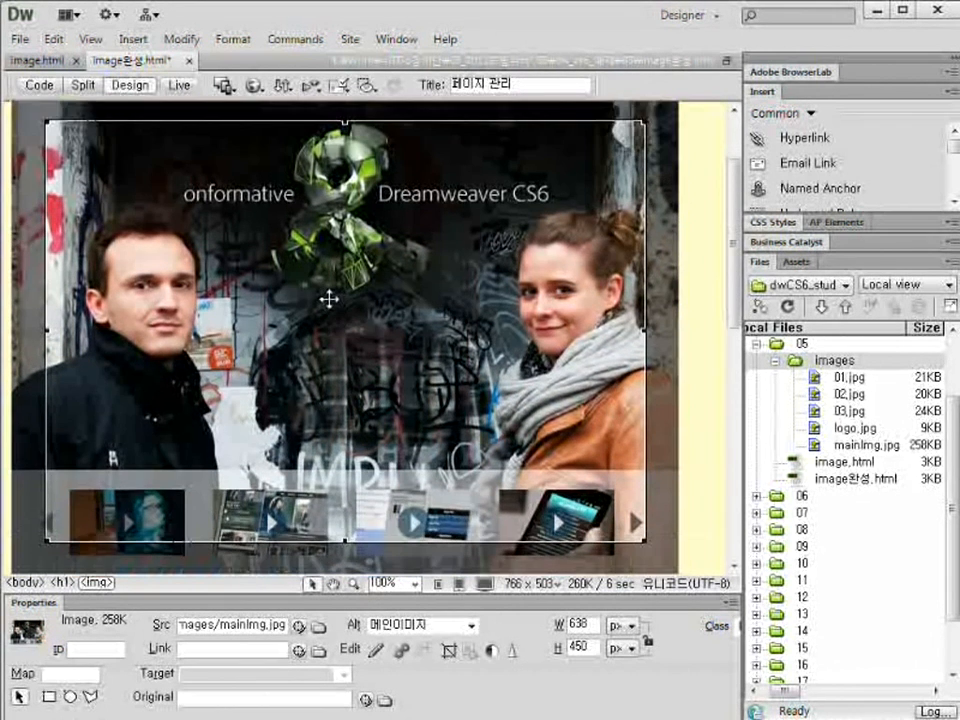
{"action": "scroll", "coordinate": [328, 298], "scroll_direction": "up", "scroll_amount": 2}
{"action": "left_click_drag", "start_coordinate": [344, 194], "coordinate": [347, 165]}
{"action": "scroll", "coordinate": [593, 342], "scroll_direction": "down", "scroll_amount": 1}
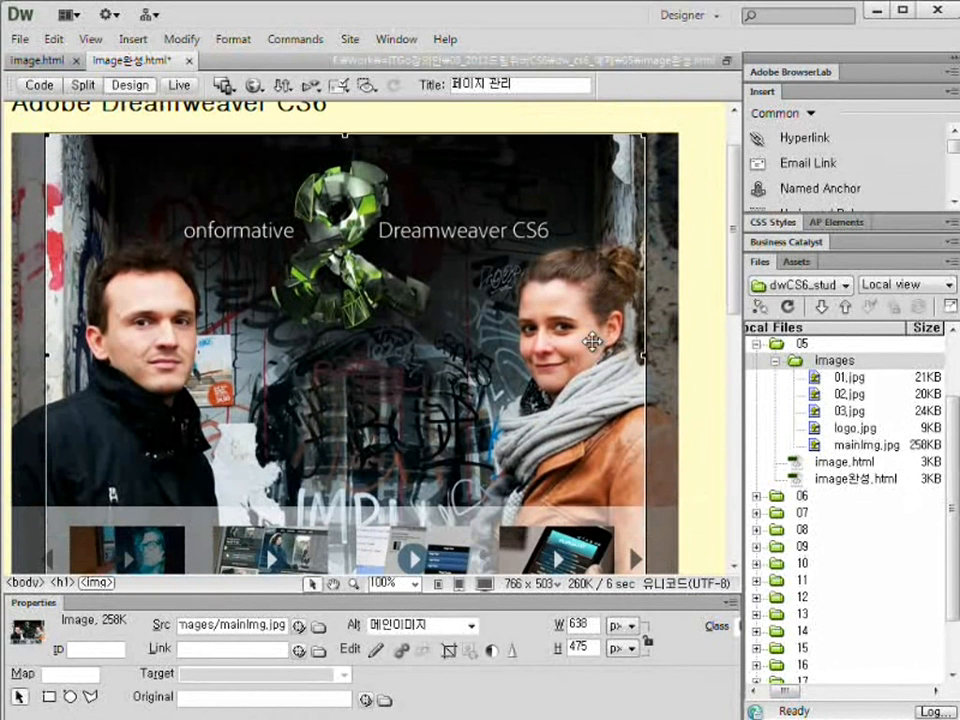
{"action": "left_click_drag", "start_coordinate": [638, 353], "coordinate": [671, 352]}
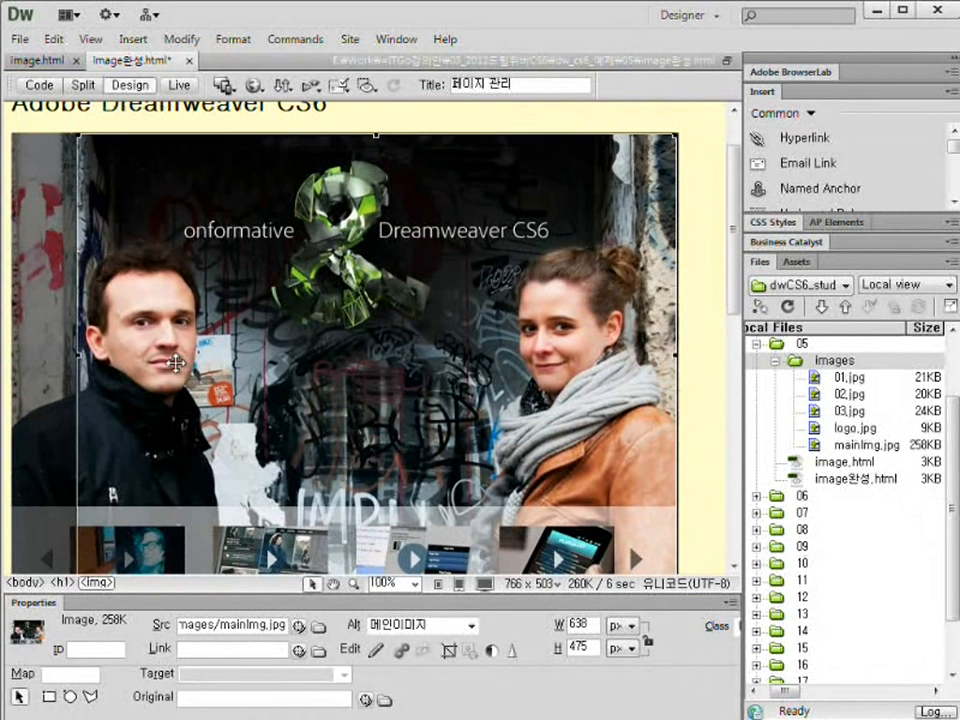
{"action": "left_click_drag", "start_coordinate": [72, 357], "coordinate": [15, 355]}
{"action": "scroll", "coordinate": [479, 437], "scroll_direction": "down", "scroll_amount": 3}
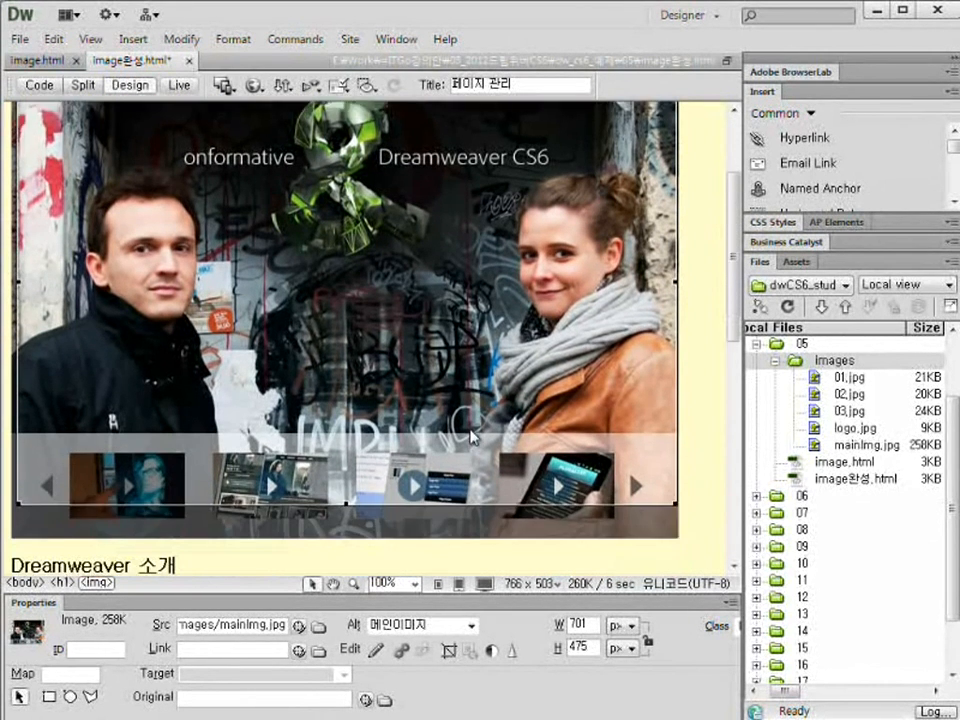
Raise the crop area's lower edge to just above the thumbnail strip, about 701 × 397 px, apply the crop and reselect the image
{"action": "left_click_drag", "start_coordinate": [354, 474], "coordinate": [346, 394]}
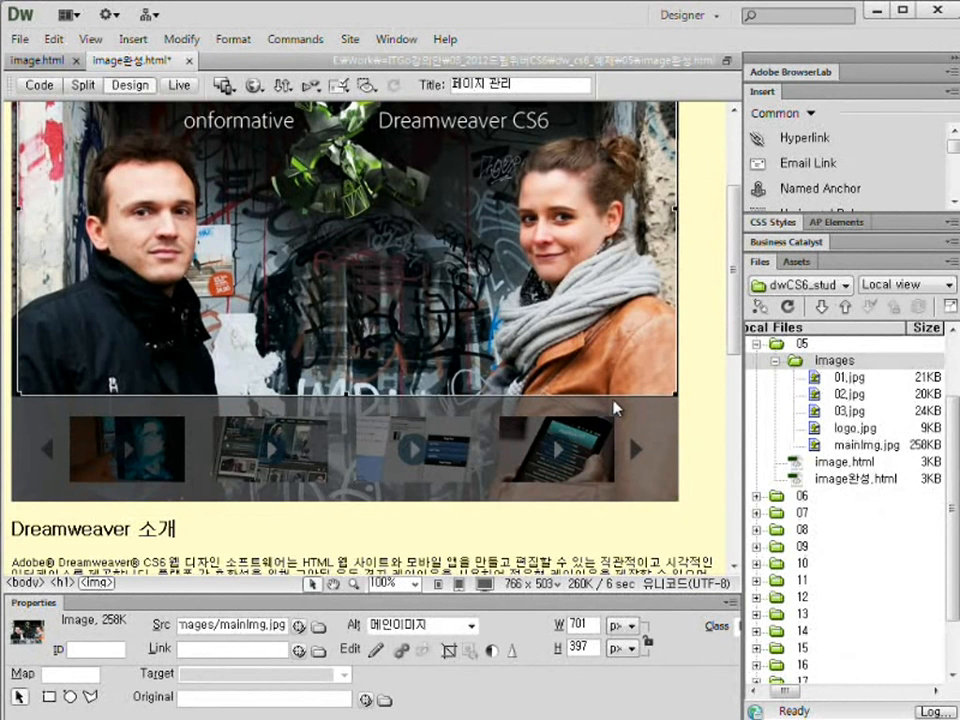
{"action": "scroll", "coordinate": [612, 455], "scroll_direction": "up", "scroll_amount": 2}
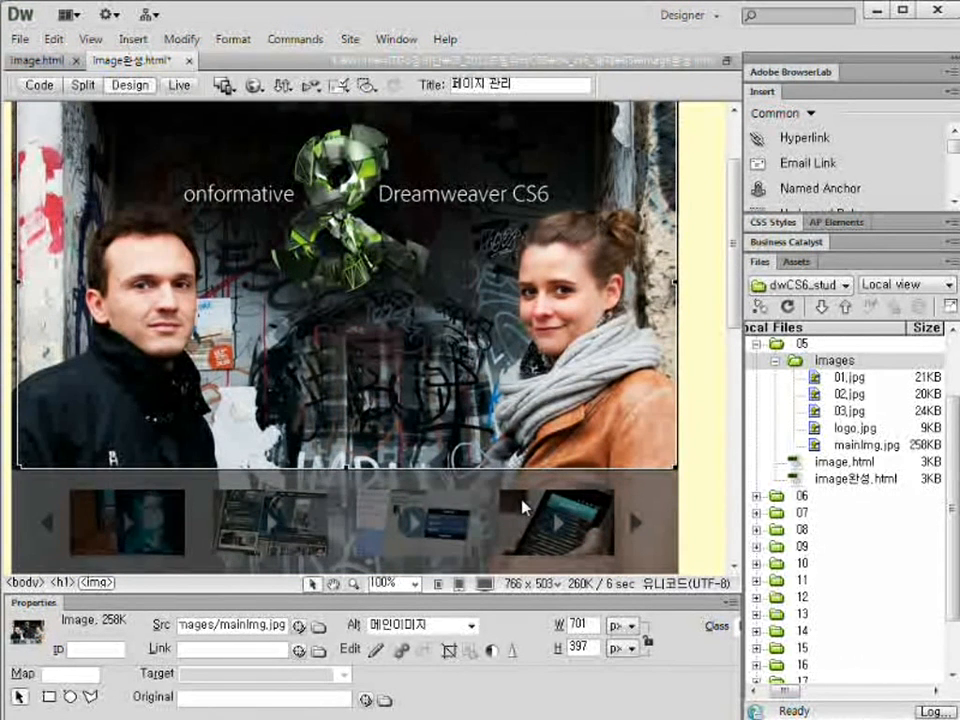
{"action": "scroll", "coordinate": [515, 480], "scroll_direction": "up", "scroll_amount": 3}
{"action": "scroll", "coordinate": [539, 360], "scroll_direction": "down", "scroll_amount": 3}
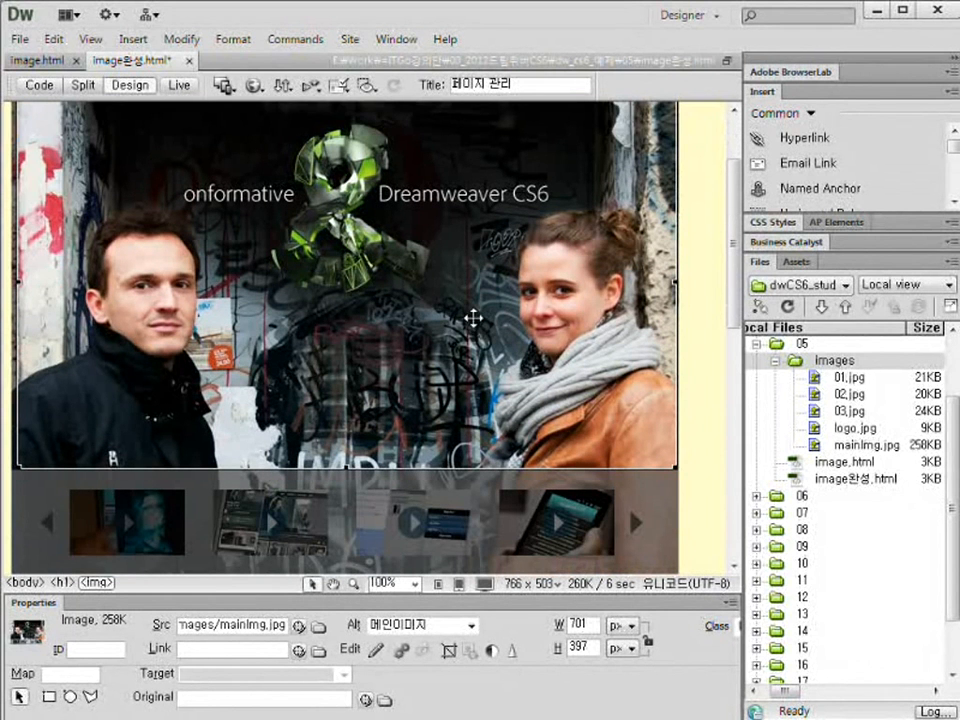
{"action": "scroll", "coordinate": [489, 350], "scroll_direction": "down", "scroll_amount": 1}
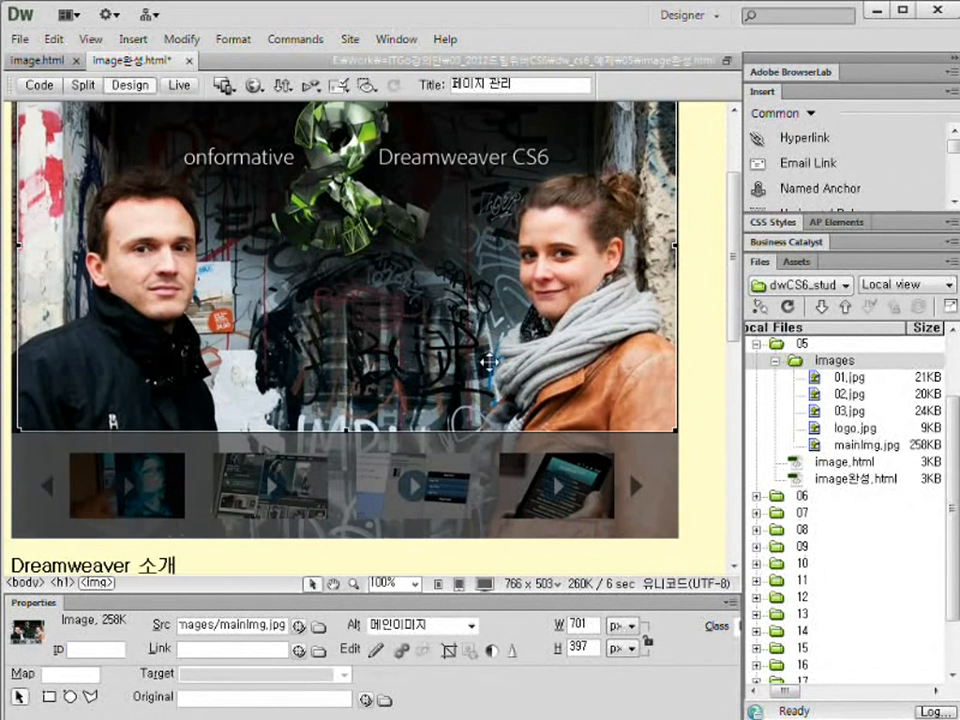
{"action": "scroll", "coordinate": [491, 354], "scroll_direction": "up", "scroll_amount": 3}
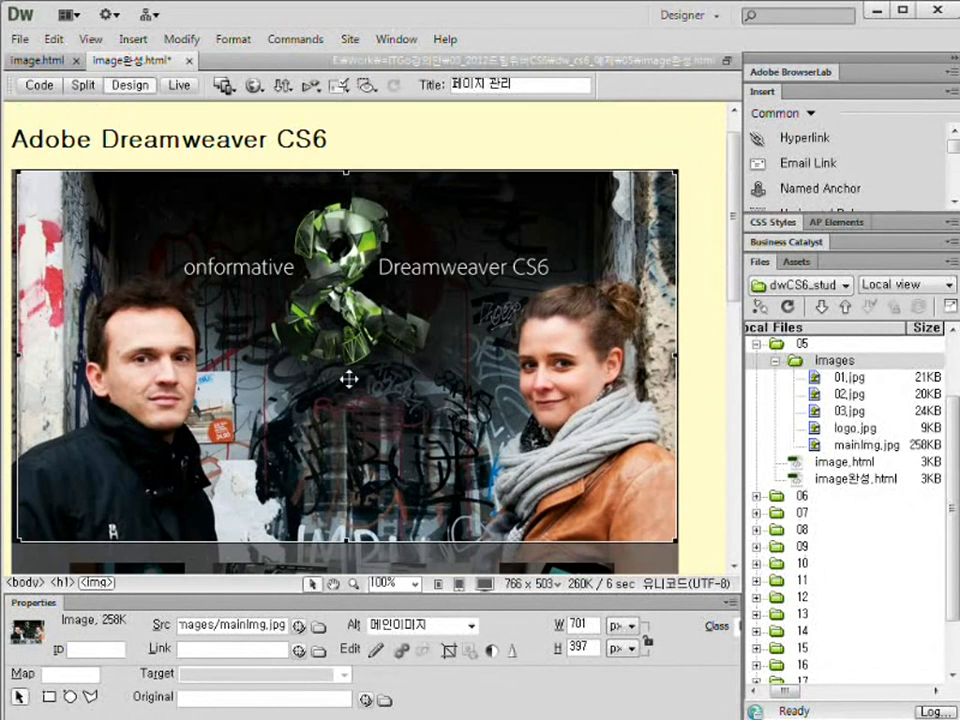
{"action": "double_click", "coordinate": [454, 339]}
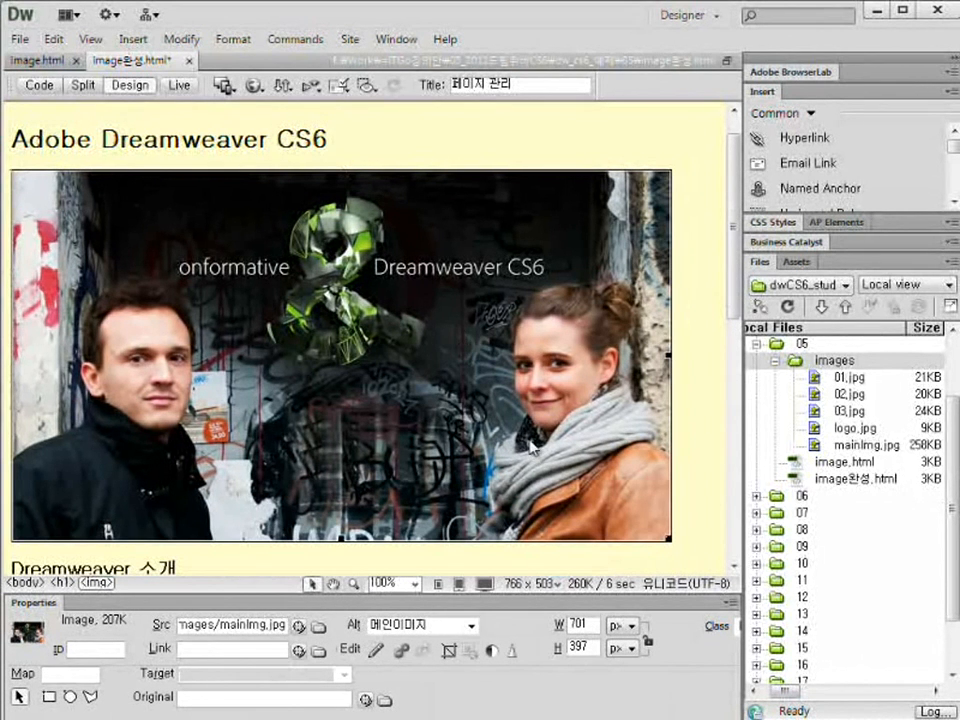
{"action": "left_click", "coordinate": [690, 533]}
{"action": "left_click", "coordinate": [520, 372]}
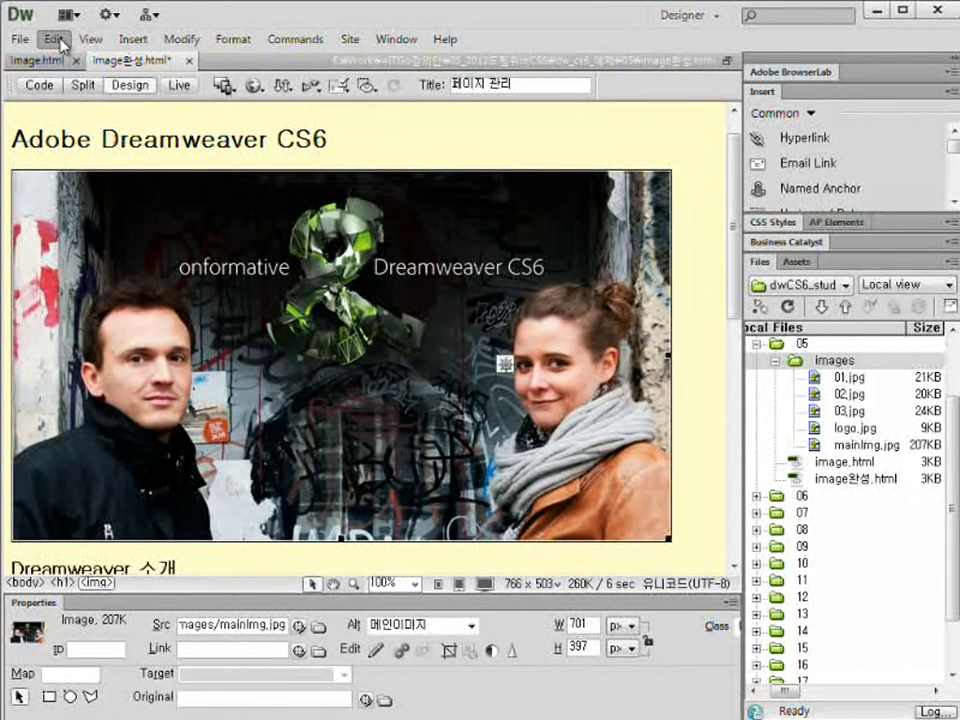
Look up the Undo Crop command for the main image without applying it
{"action": "left_click", "coordinate": [55, 40]}
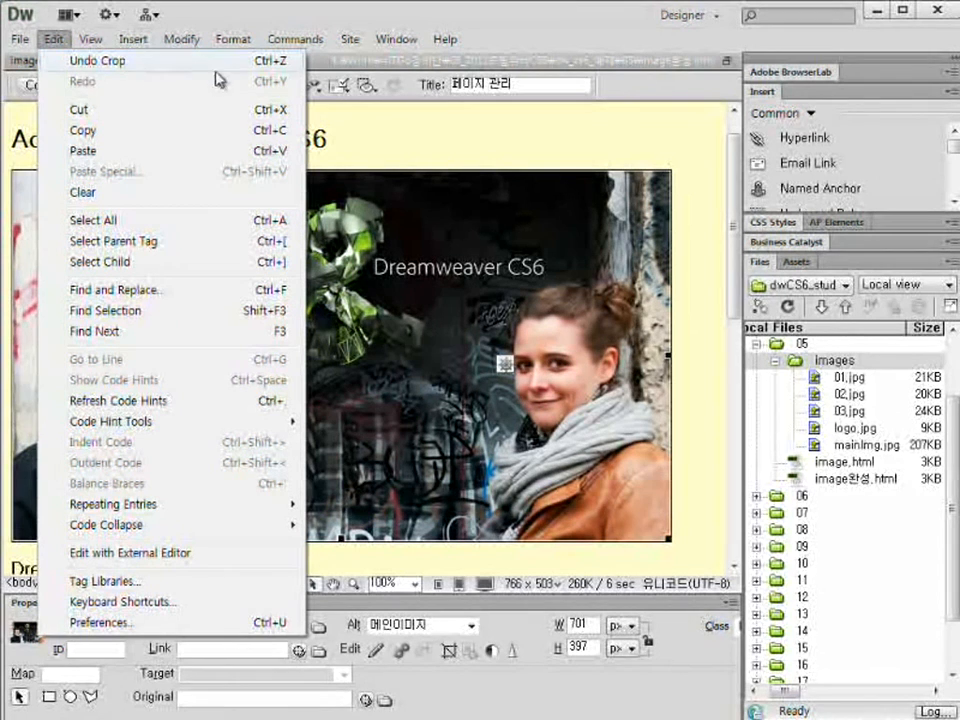
{"action": "left_click", "coordinate": [270, 61]}
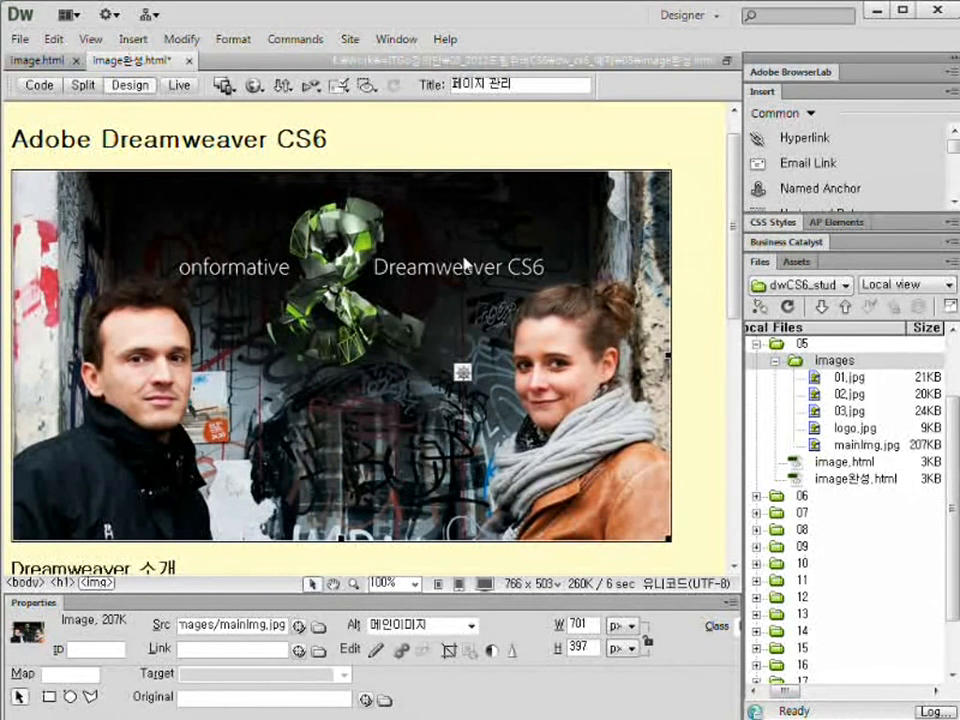
Place the insertion point at the start of the paragraph below the "Dreamweaver 소개" heading and enlarge the Insert panel to reveal the image commands
{"action": "scroll", "coordinate": [521, 364], "scroll_direction": "down", "scroll_amount": 5}
{"action": "scroll", "coordinate": [330, 380], "scroll_direction": "down", "scroll_amount": 3}
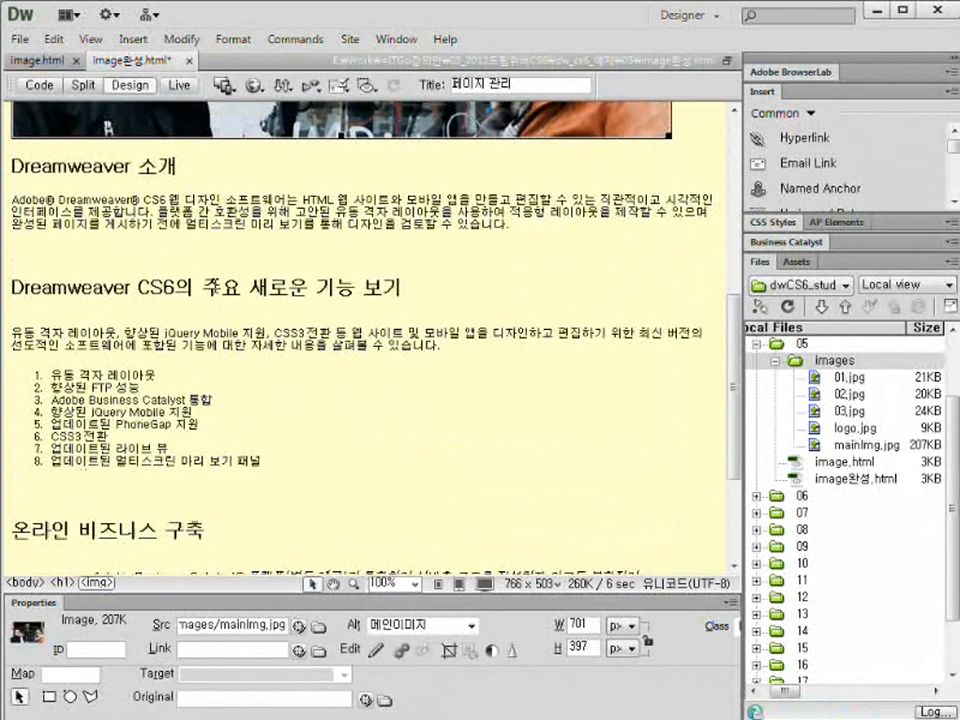
{"action": "scroll", "coordinate": [221, 345], "scroll_direction": "up", "scroll_amount": 3}
{"action": "scroll", "coordinate": [226, 345], "scroll_direction": "down", "scroll_amount": 3}
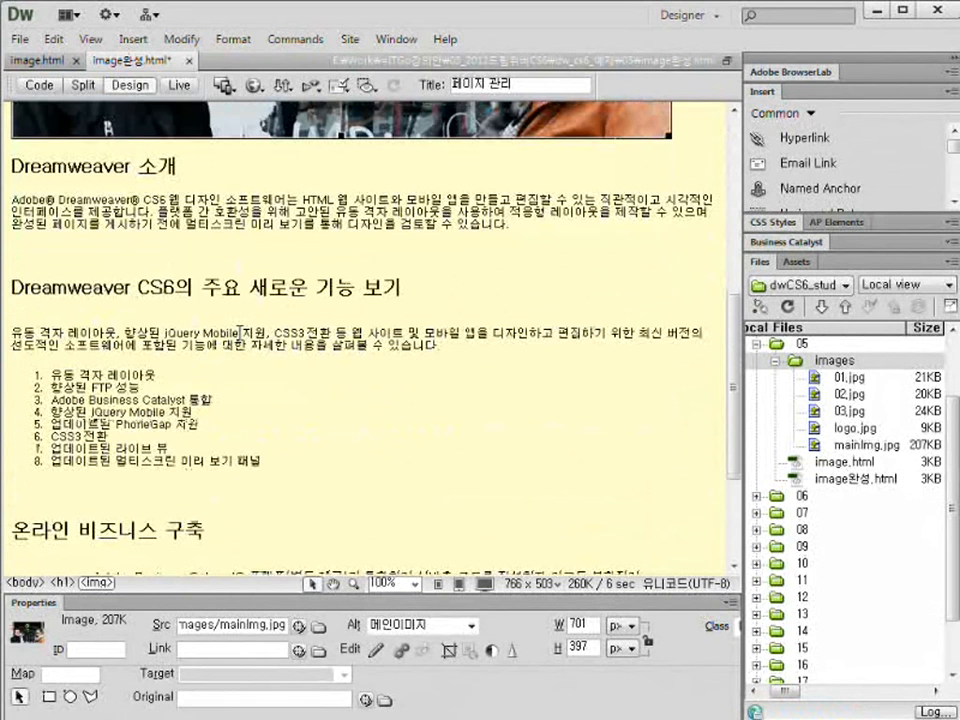
{"action": "scroll", "coordinate": [238, 331], "scroll_direction": "up", "scroll_amount": 5}
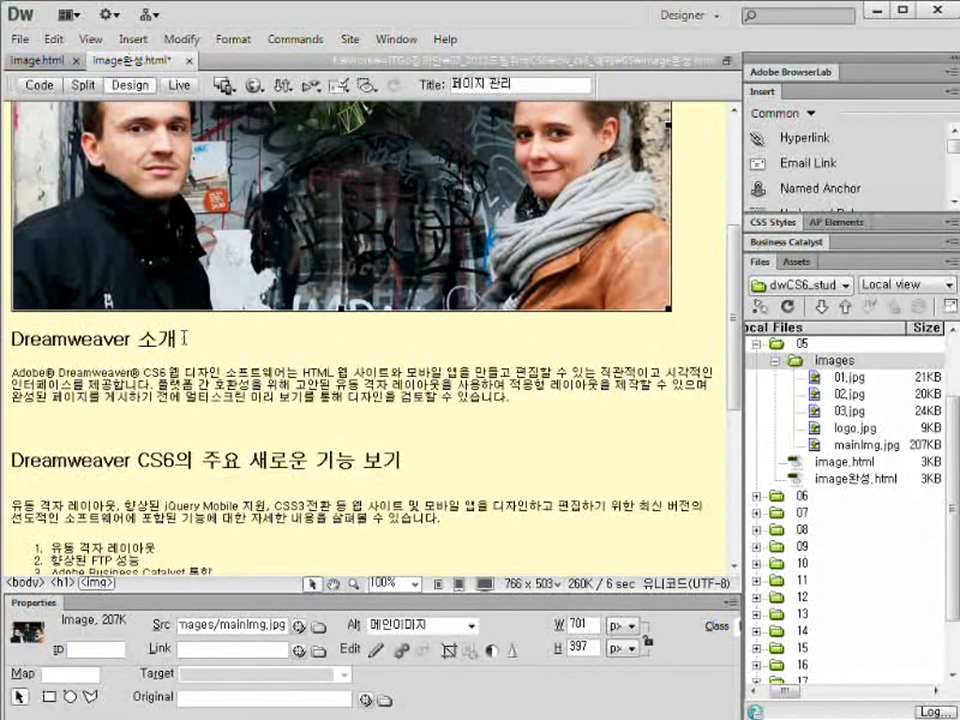
{"action": "left_click", "coordinate": [13, 371]}
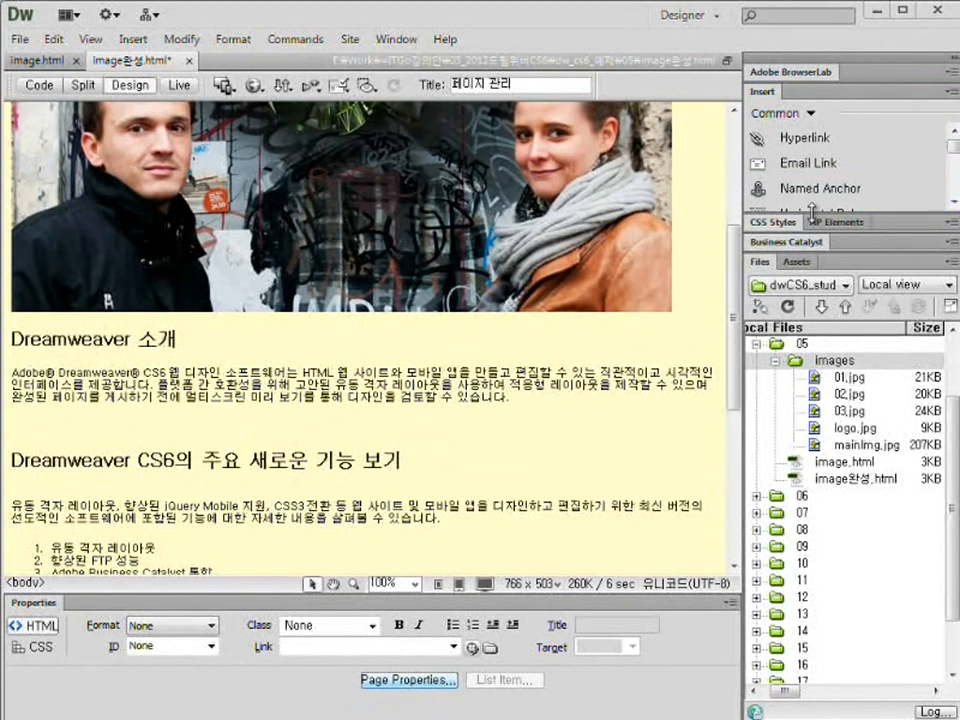
{"action": "left_click_drag", "start_coordinate": [813, 212], "coordinate": [813, 398]}
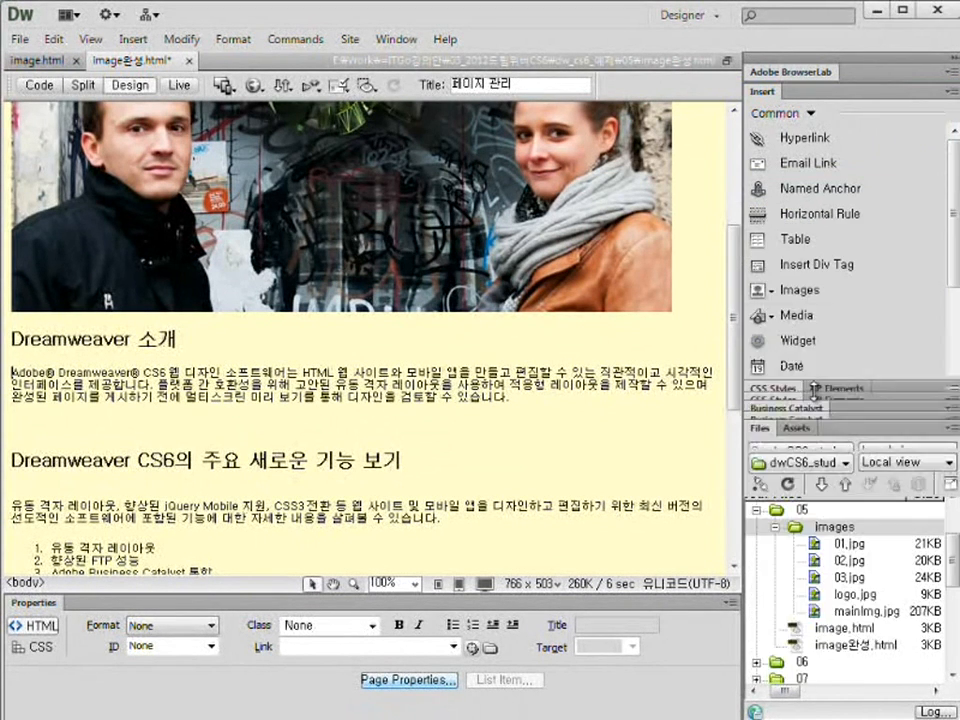
Insert logo.jpg from the images folder at the insertion point with alternate text 로고
{"action": "left_click", "coordinate": [789, 293]}
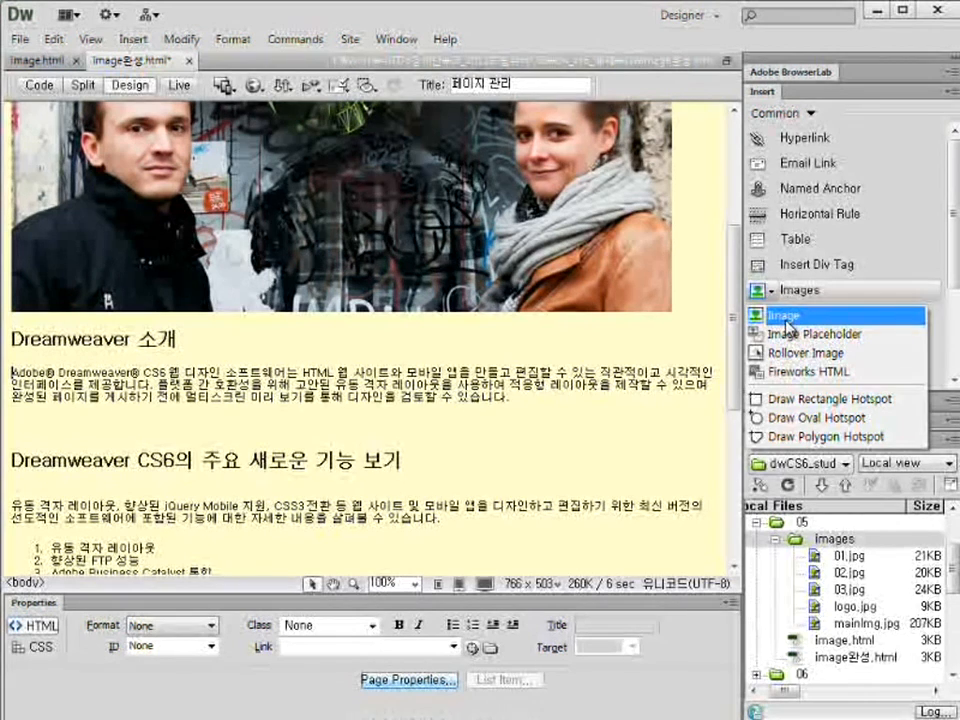
{"action": "left_click", "coordinate": [788, 320]}
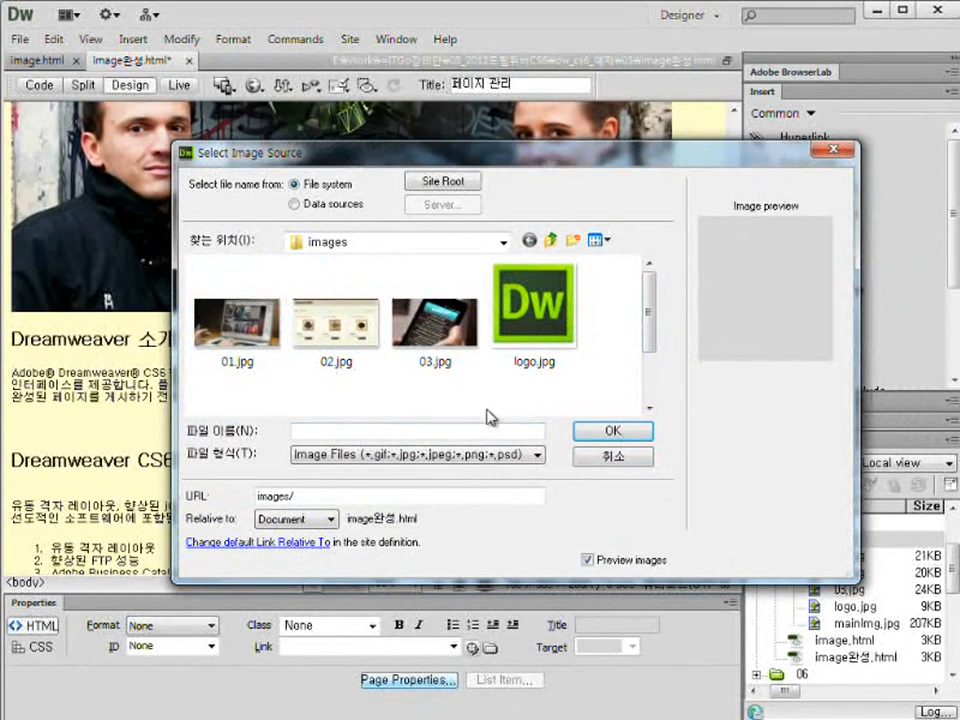
{"action": "left_click", "coordinate": [537, 328]}
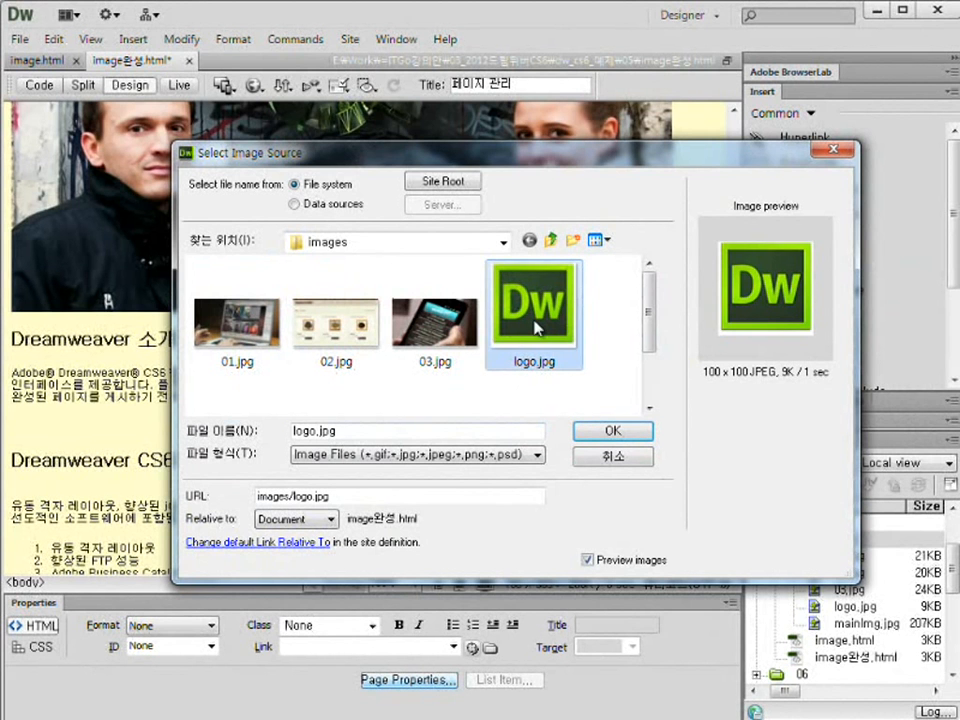
{"action": "left_click", "coordinate": [611, 431]}
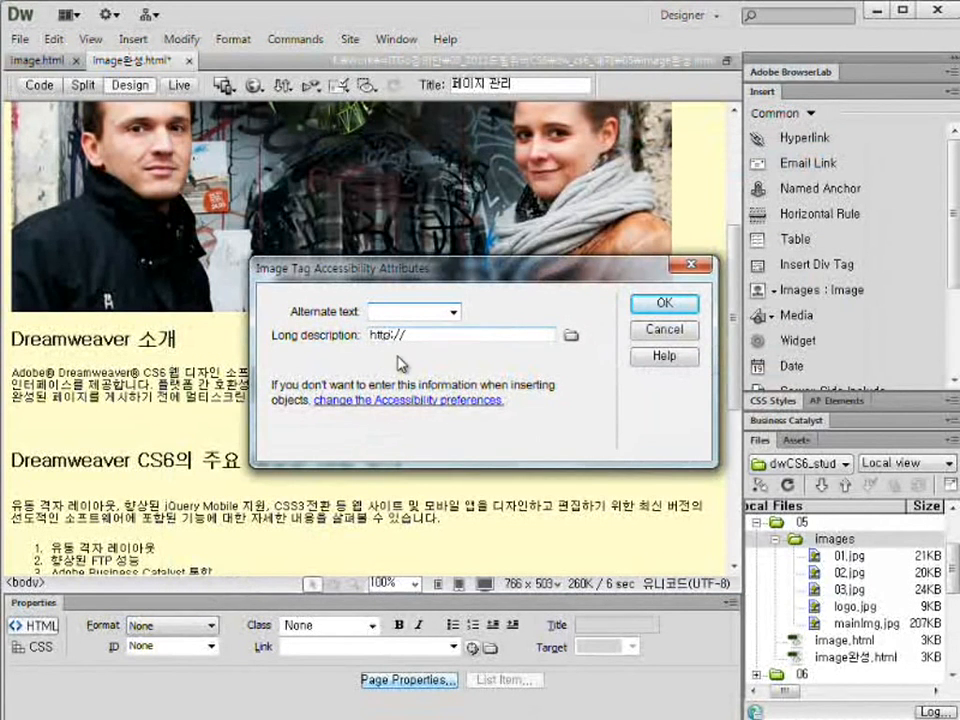
{"action": "type", "text": "로고"}
{"action": "left_click", "coordinate": [664, 302]}
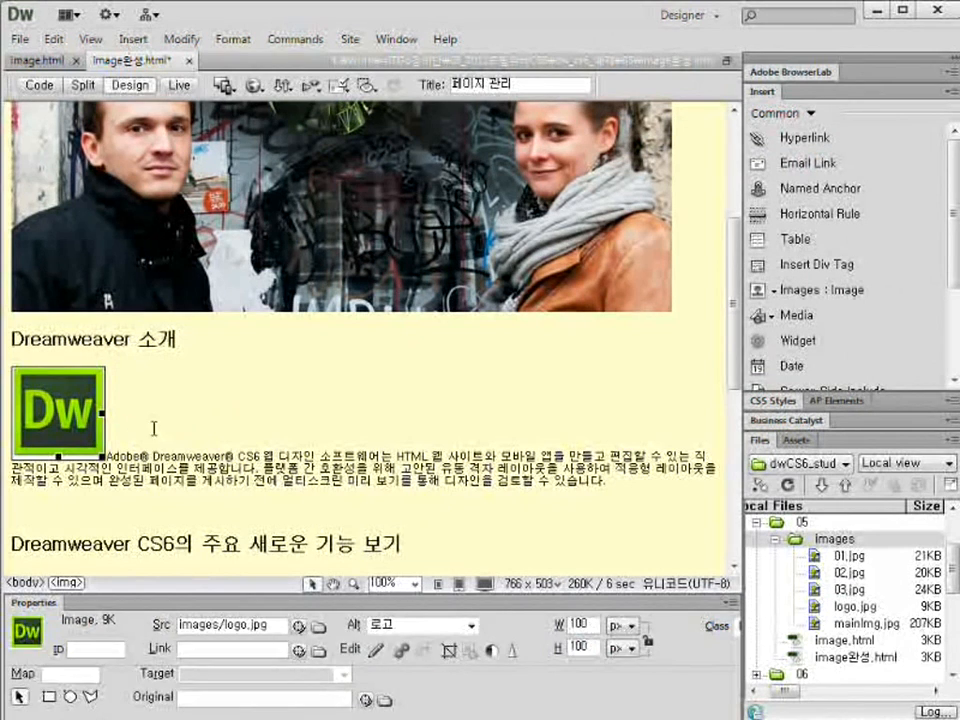
Try resizing the logo freehand to about 63 × 73 px and undo the resize
{"action": "left_click", "coordinate": [160, 420]}
{"action": "scroll", "coordinate": [168, 454], "scroll_direction": "up", "scroll_amount": 1}
{"action": "scroll", "coordinate": [171, 450], "scroll_direction": "down", "scroll_amount": 1}
{"action": "left_click", "coordinate": [88, 447]}
{"action": "left_click", "coordinate": [166, 449]}
{"action": "left_click", "coordinate": [64, 435]}
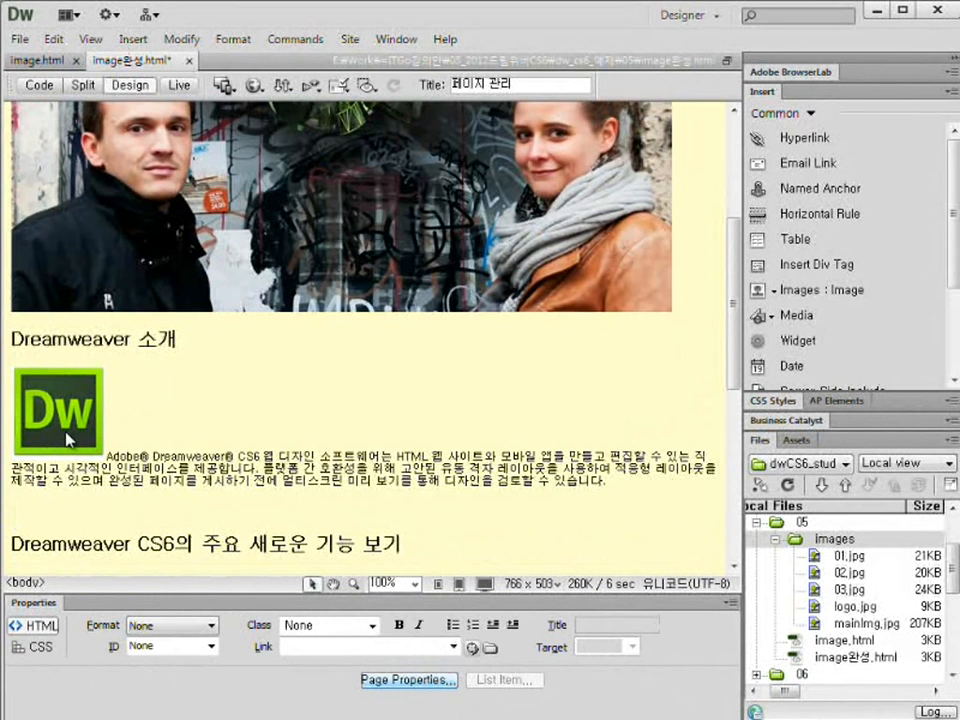
{"action": "left_click_drag", "start_coordinate": [104, 455], "coordinate": [70, 432]}
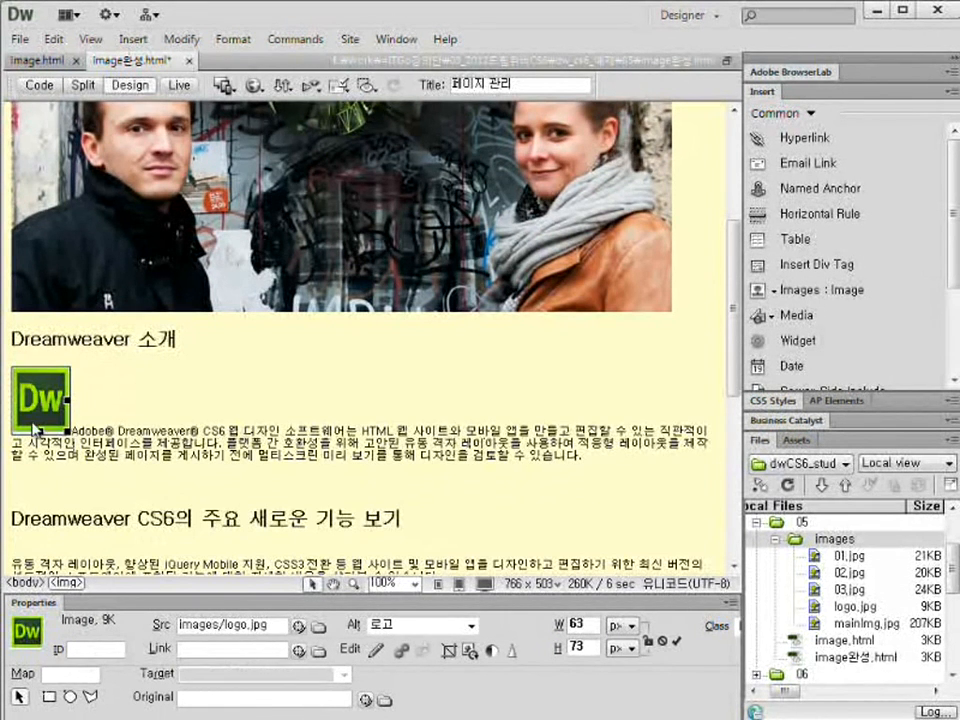
{"action": "key", "text": "ctrl+z"}
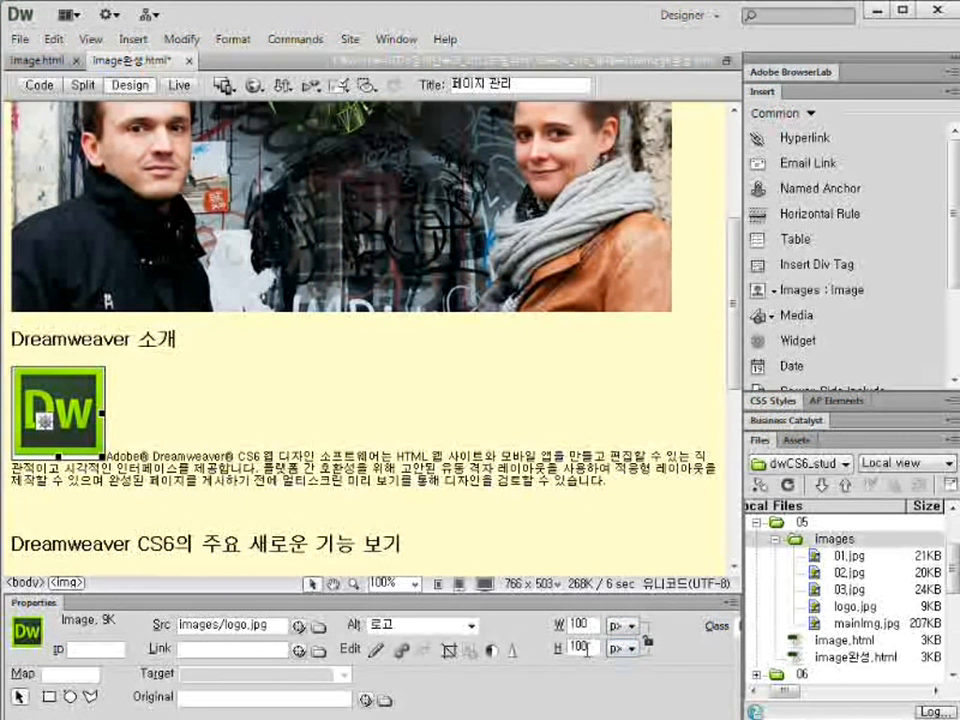
Constrain the logo's proportions and resize it first to 80 × 80 px and finally to 65 × 65 px
{"action": "left_click", "coordinate": [650, 641]}
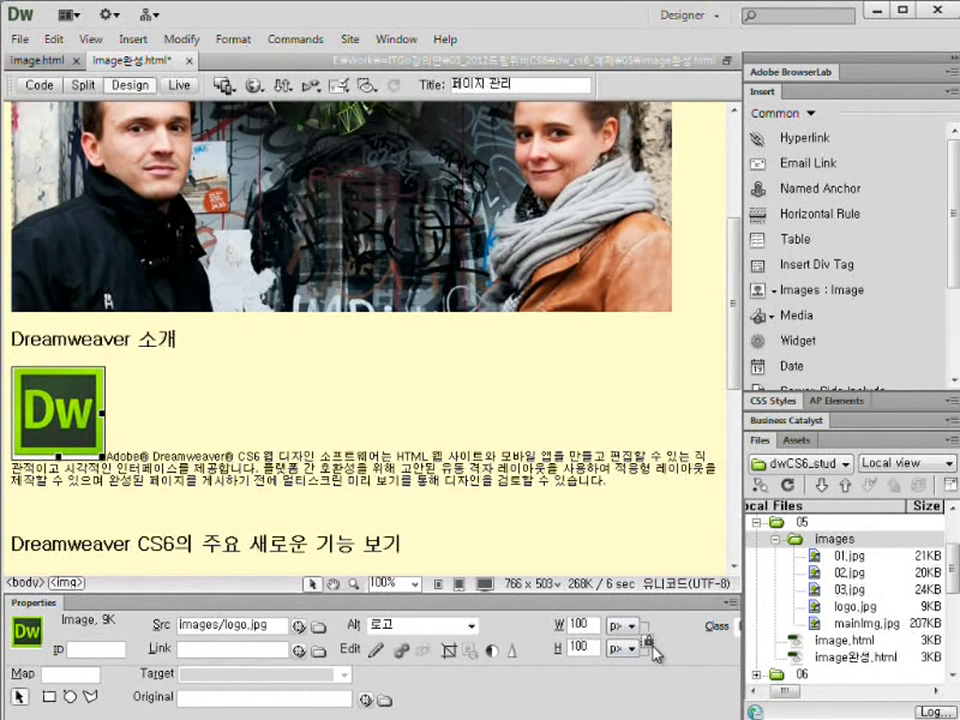
{"action": "left_click_drag", "start_coordinate": [588, 624], "coordinate": [550, 624]}
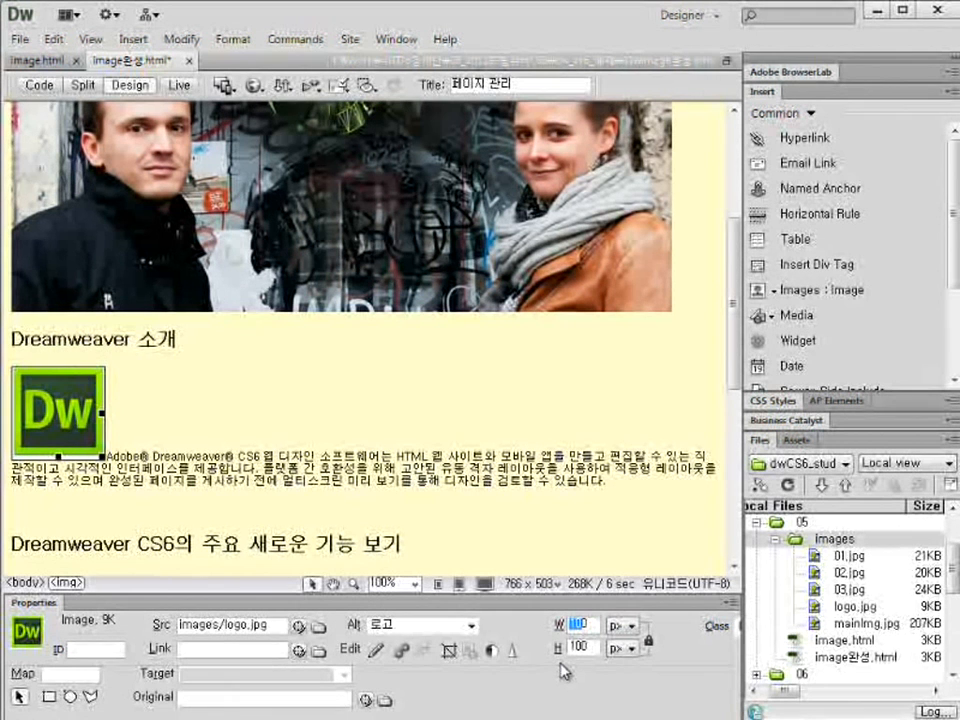
{"action": "key", "text": "Return"}
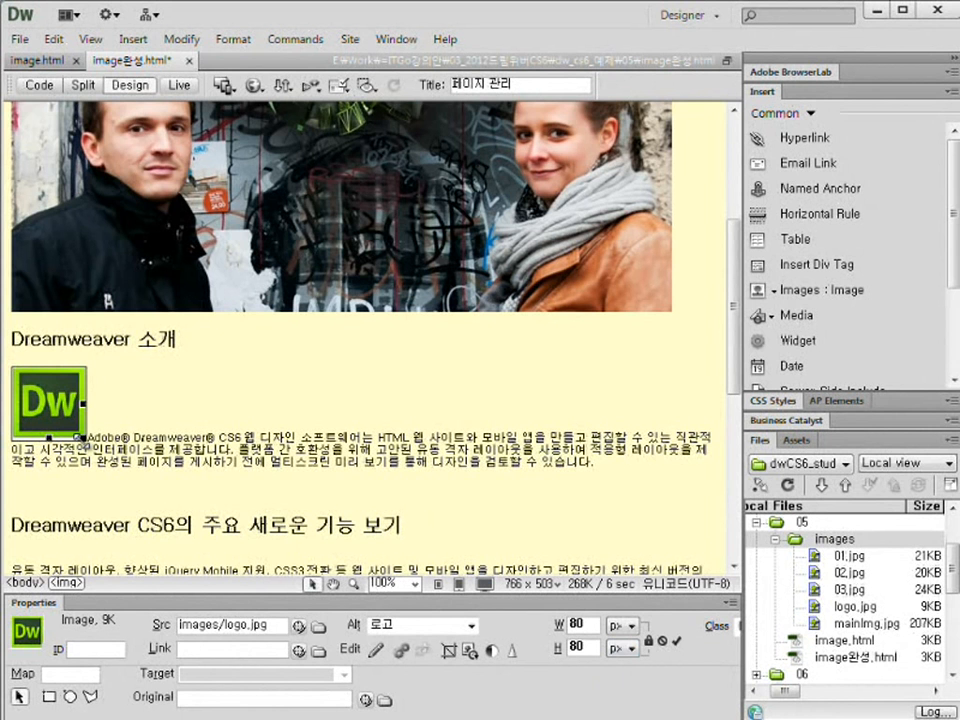
{"action": "left_click", "coordinate": [649, 638]}
{"action": "key", "text": "Return"}
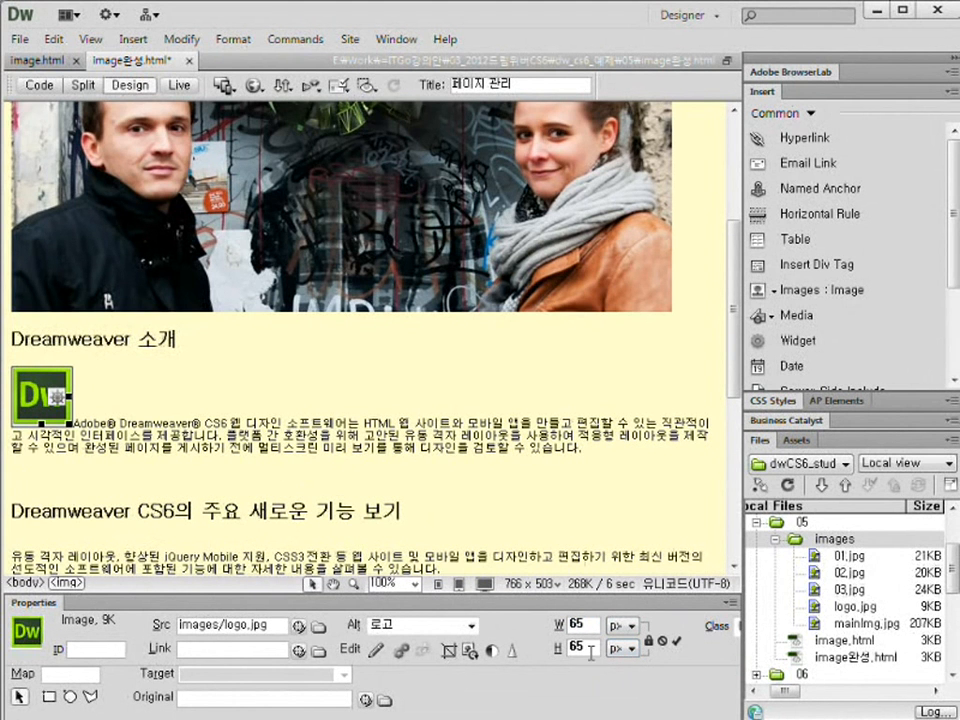
{"action": "left_click", "coordinate": [123, 396]}
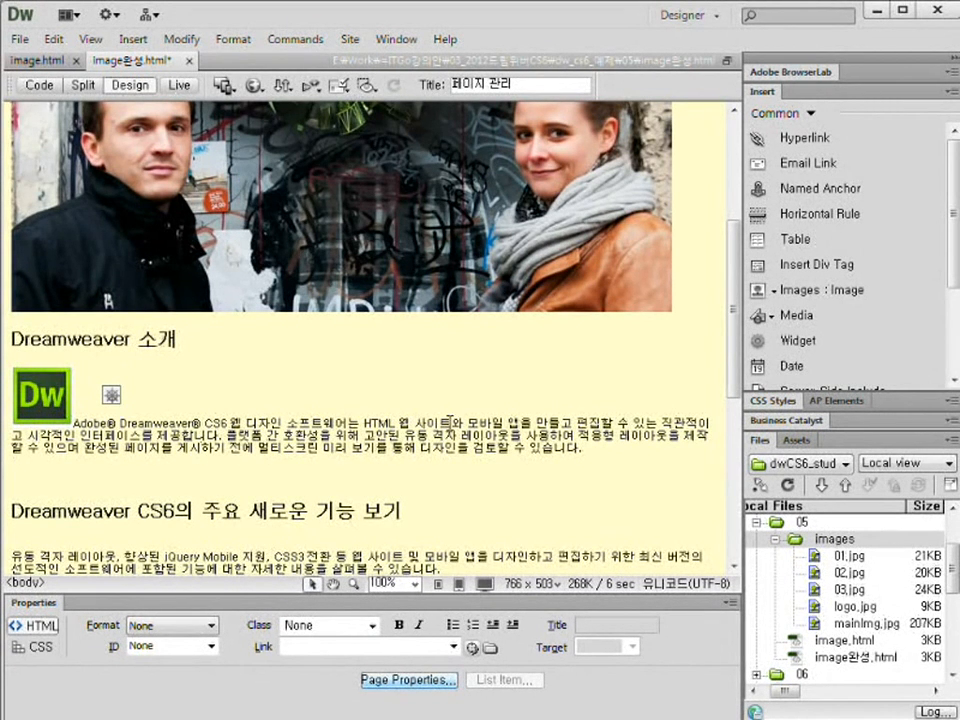
Insert 01.jpg on the blank line below the "Dreamweaver CS6의 주요 새로운 기능 보기" heading, skipping the accessibility attributes
{"action": "scroll", "coordinate": [300, 390], "scroll_direction": "down", "scroll_amount": 5}
{"action": "scroll", "coordinate": [292, 383], "scroll_direction": "down", "scroll_amount": 3}
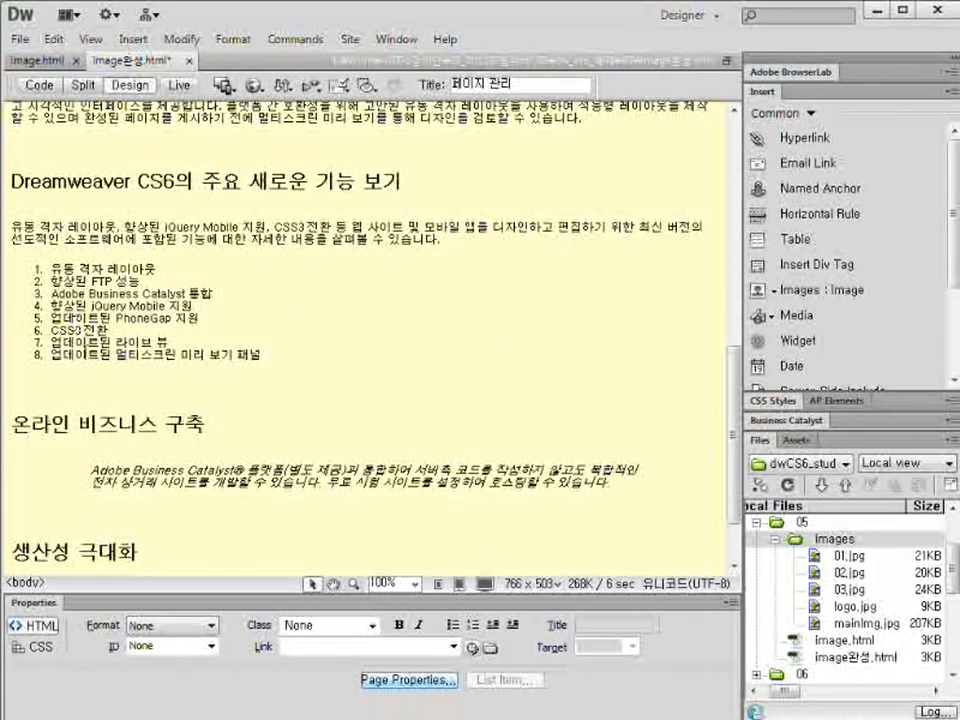
{"action": "scroll", "coordinate": [145, 369], "scroll_direction": "down", "scroll_amount": 2}
{"action": "scroll", "coordinate": [144, 370], "scroll_direction": "up", "scroll_amount": 3}
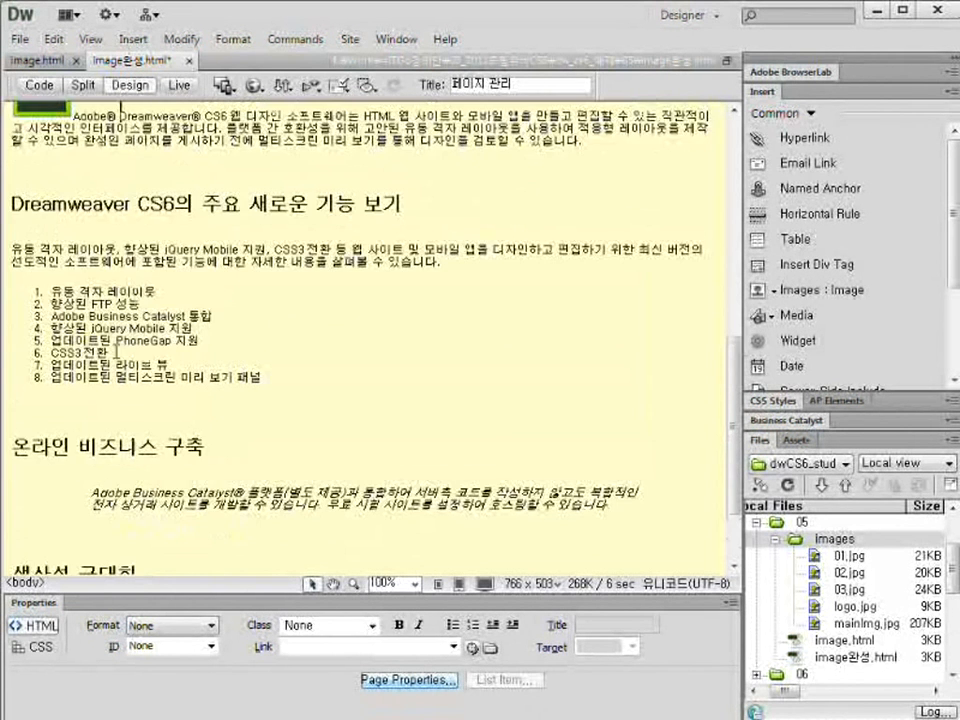
{"action": "scroll", "coordinate": [116, 352], "scroll_direction": "up", "scroll_amount": 2}
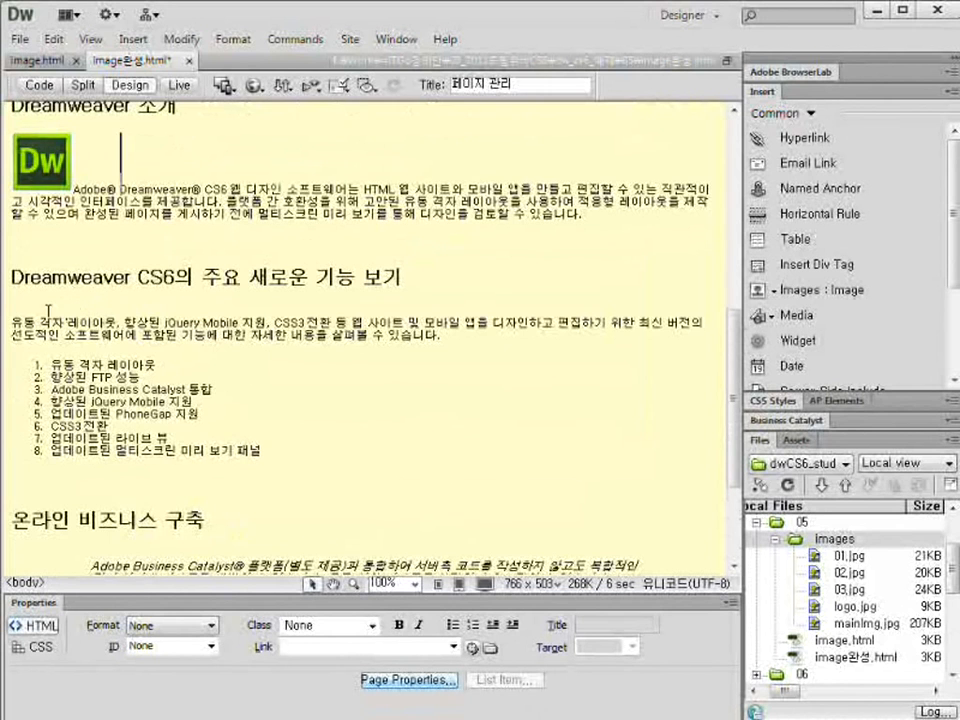
{"action": "left_click", "coordinate": [405, 277]}
{"action": "key", "text": "Right"}
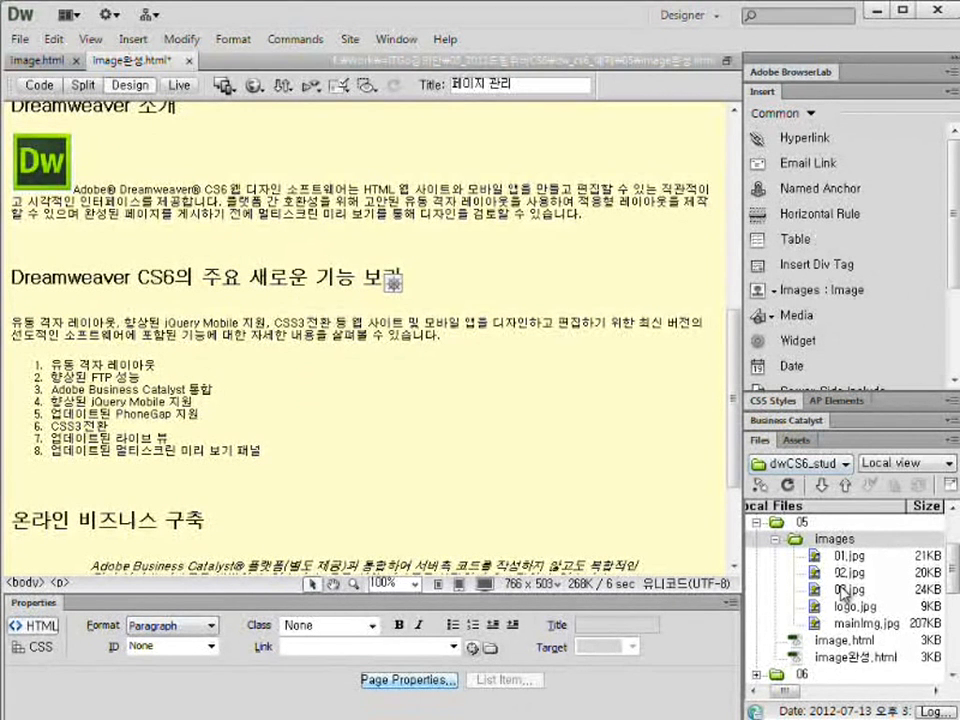
{"action": "left_click", "coordinate": [868, 556]}
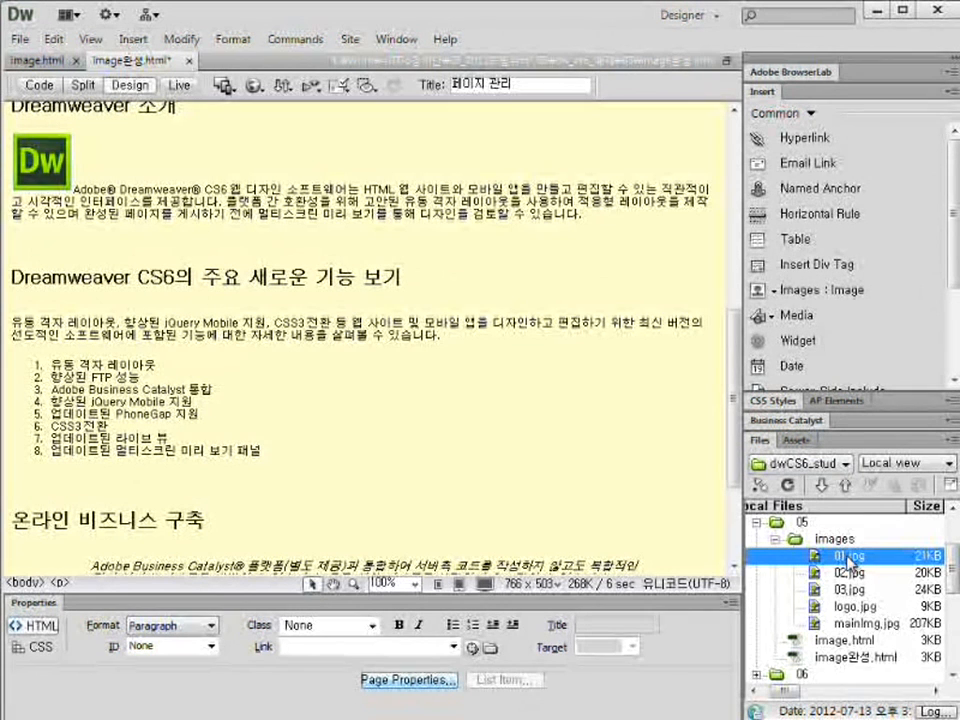
{"action": "left_click_drag", "start_coordinate": [850, 560], "coordinate": [163, 296]}
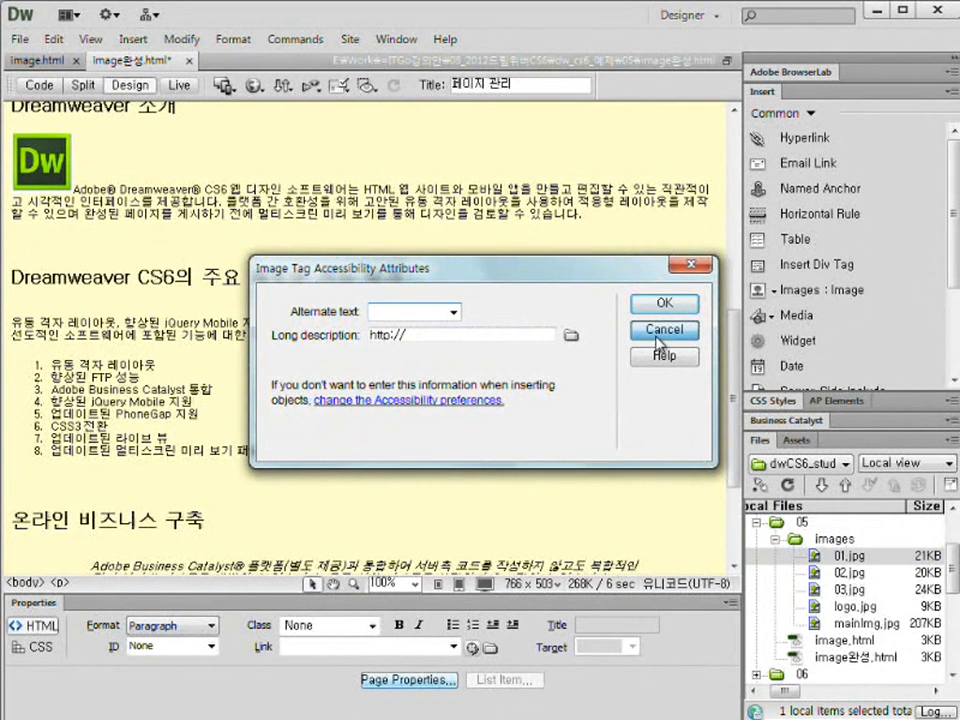
{"action": "left_click", "coordinate": [658, 338]}
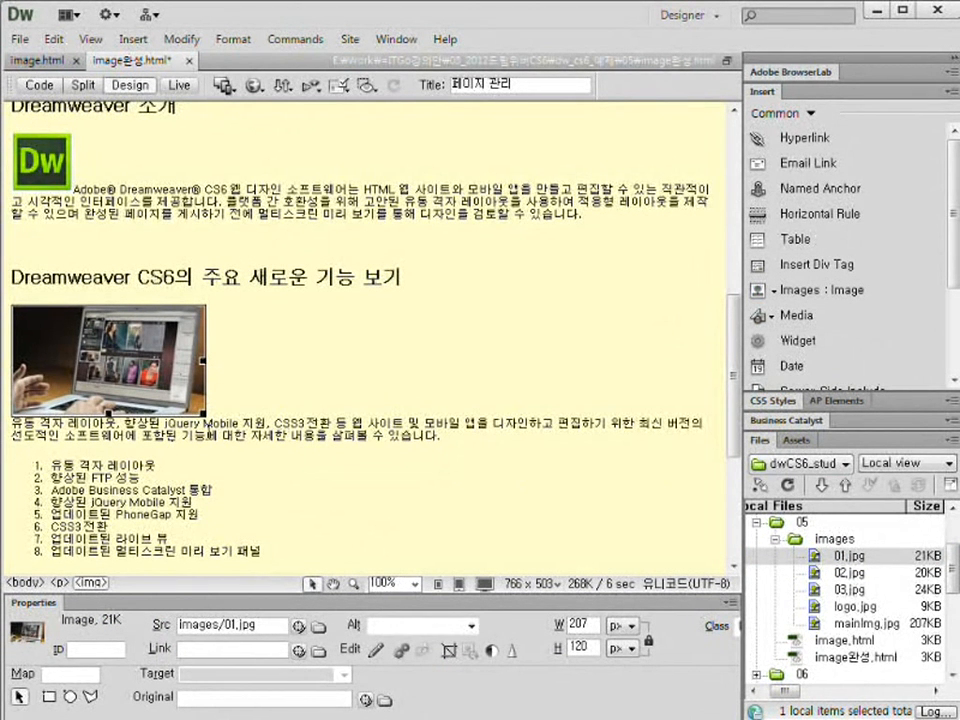
Adjust the brightness and contrast of the laptop image 01.jpg, first to 11 and 26 and finally to -23 and 30
{"action": "scroll", "coordinate": [240, 389], "scroll_direction": "down", "scroll_amount": 2}
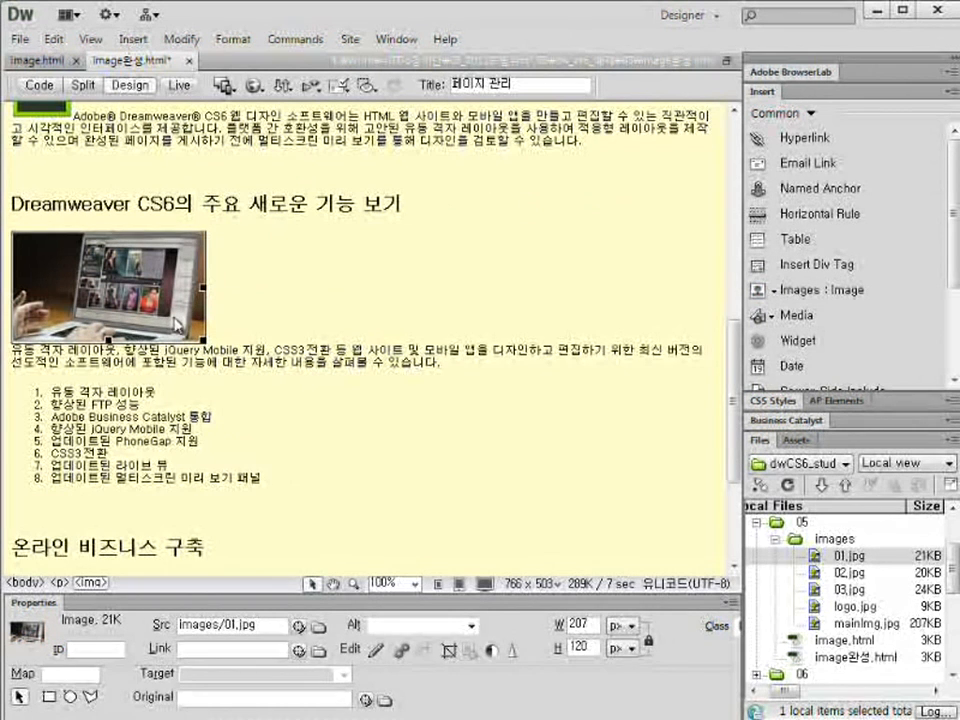
{"action": "left_click", "coordinate": [227, 317]}
{"action": "left_click", "coordinate": [195, 325]}
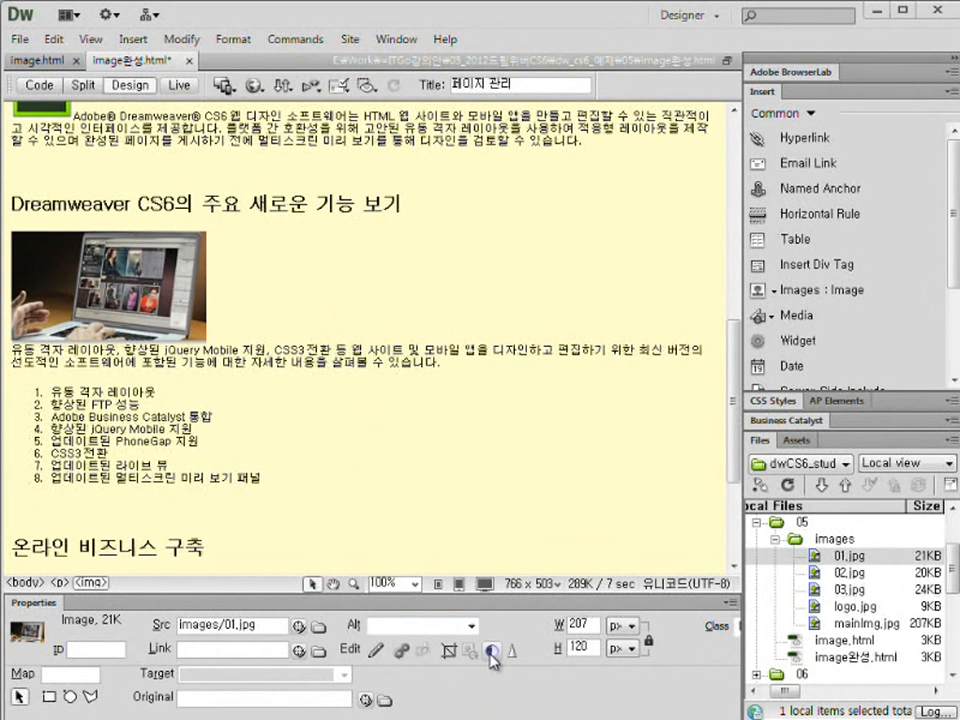
{"action": "left_click", "coordinate": [493, 651]}
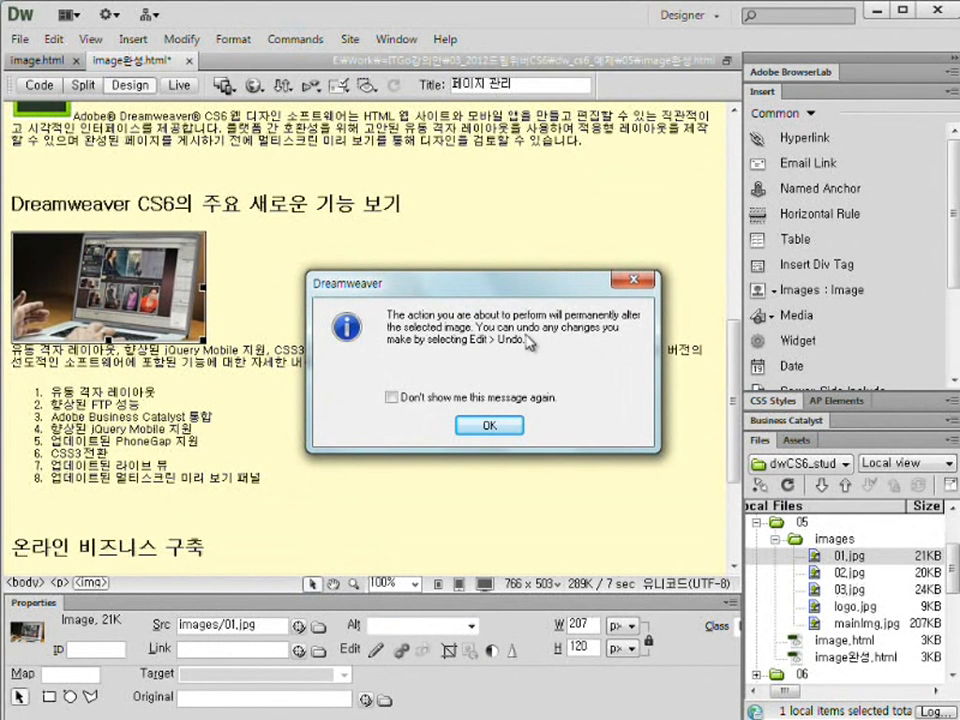
{"action": "left_click", "coordinate": [489, 425]}
{"action": "left_click_drag", "start_coordinate": [675, 458], "coordinate": [381, 203]}
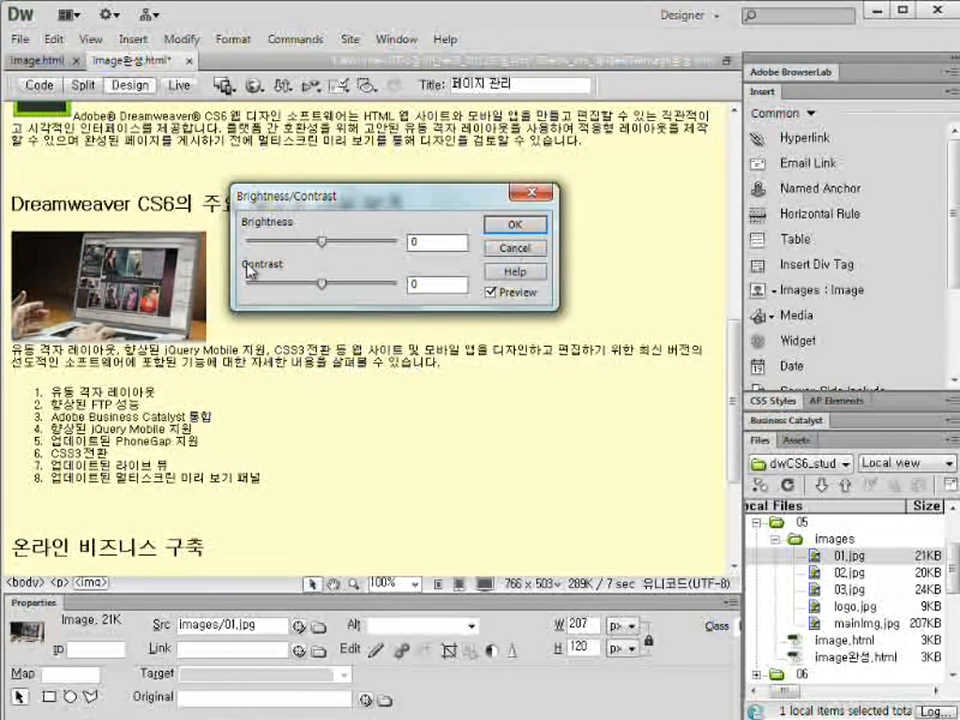
{"action": "left_click_drag", "start_coordinate": [321, 241], "coordinate": [329, 241]}
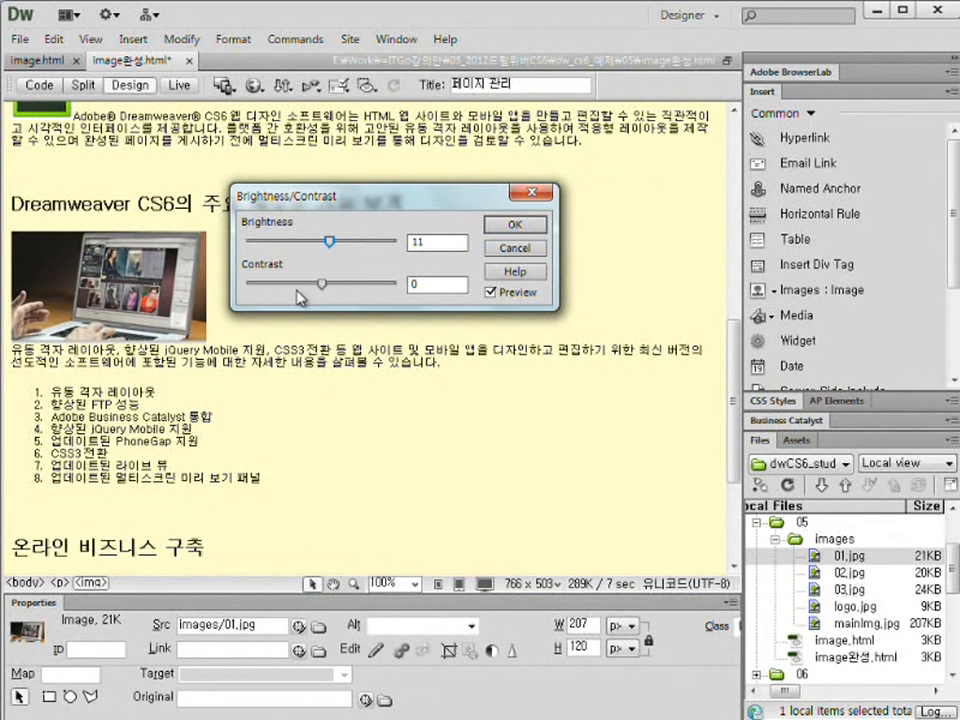
{"action": "left_click_drag", "start_coordinate": [322, 284], "coordinate": [341, 285]}
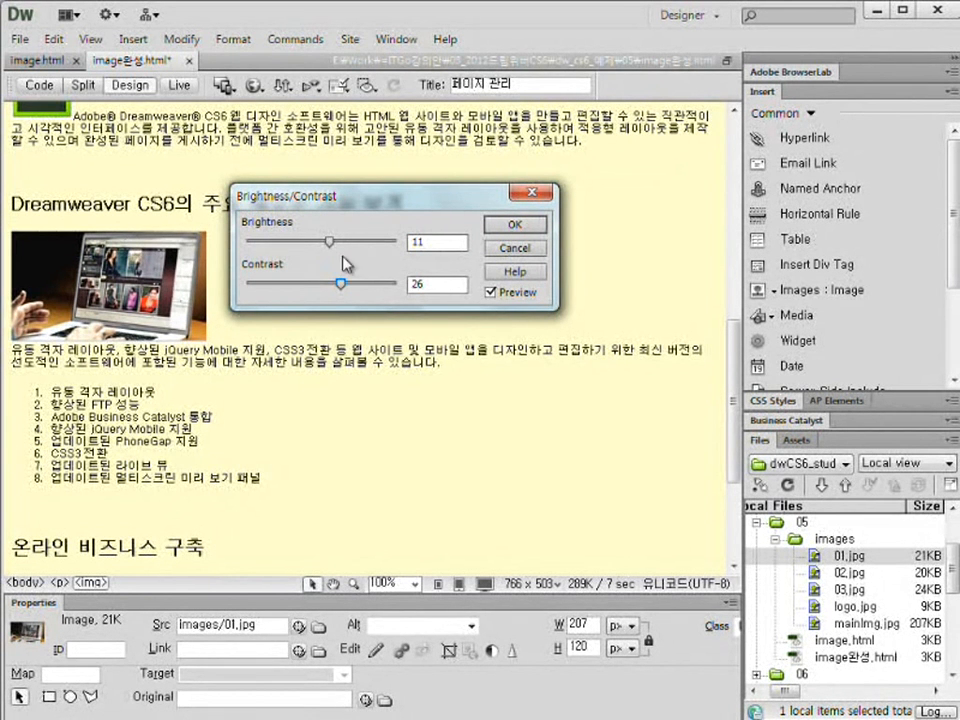
{"action": "left_click_drag", "start_coordinate": [329, 242], "coordinate": [307, 245]}
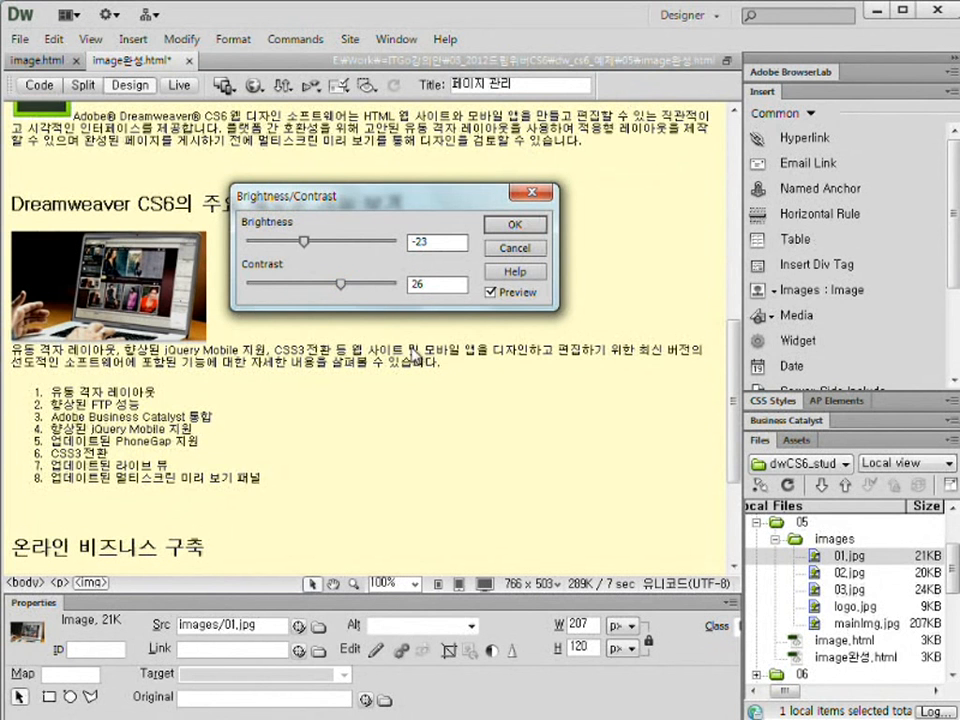
{"action": "mouse_move", "coordinate": [352, 290]}
{"action": "left_mouse_down"}
{"action": "mouse_move", "coordinate": [363, 286]}
{"action": "mouse_move", "coordinate": [343, 288]}
{"action": "left_mouse_up"}
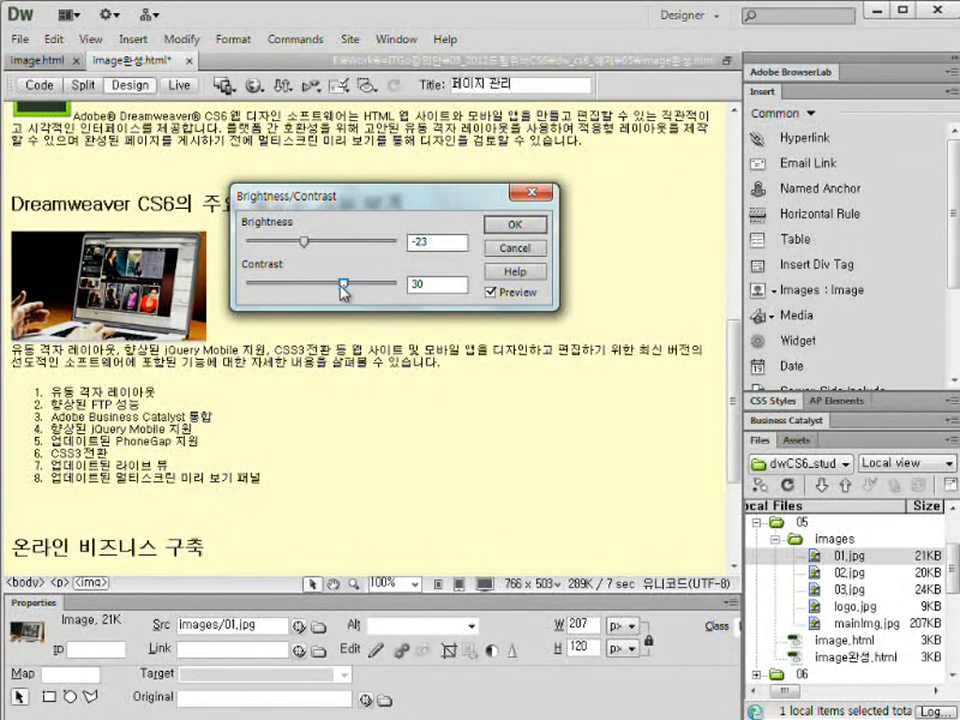
{"action": "left_click", "coordinate": [505, 224]}
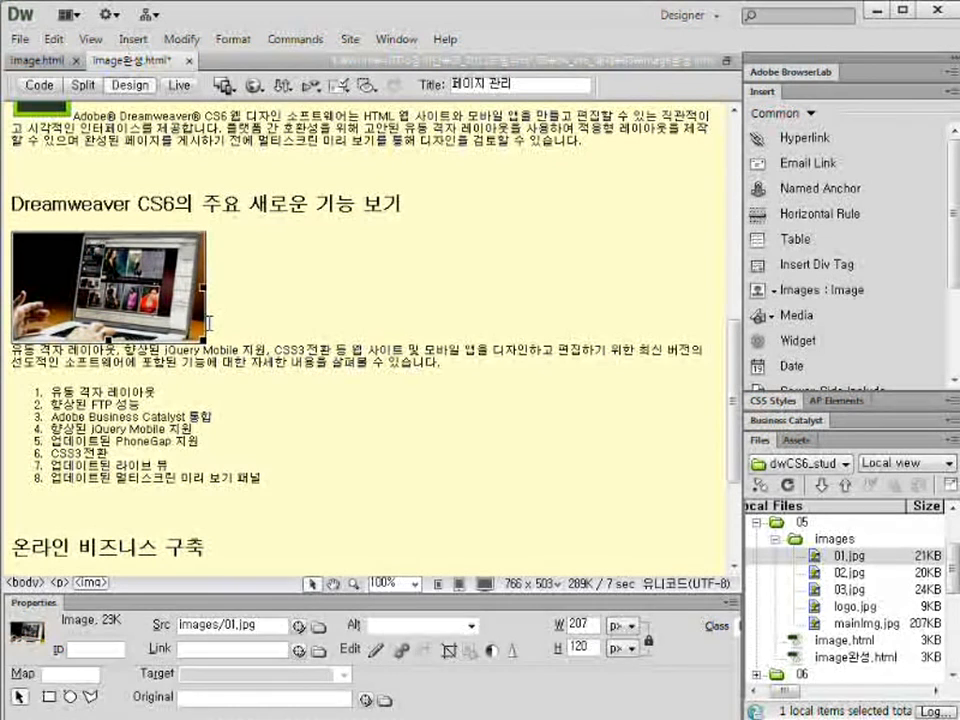
{"action": "left_click", "coordinate": [212, 325]}
Insert 02.jpg on the blank line below the "온라인 비즈니스 구축" heading, skipping the accessibility attributes
{"action": "scroll", "coordinate": [333, 397], "scroll_direction": "down", "scroll_amount": 5}
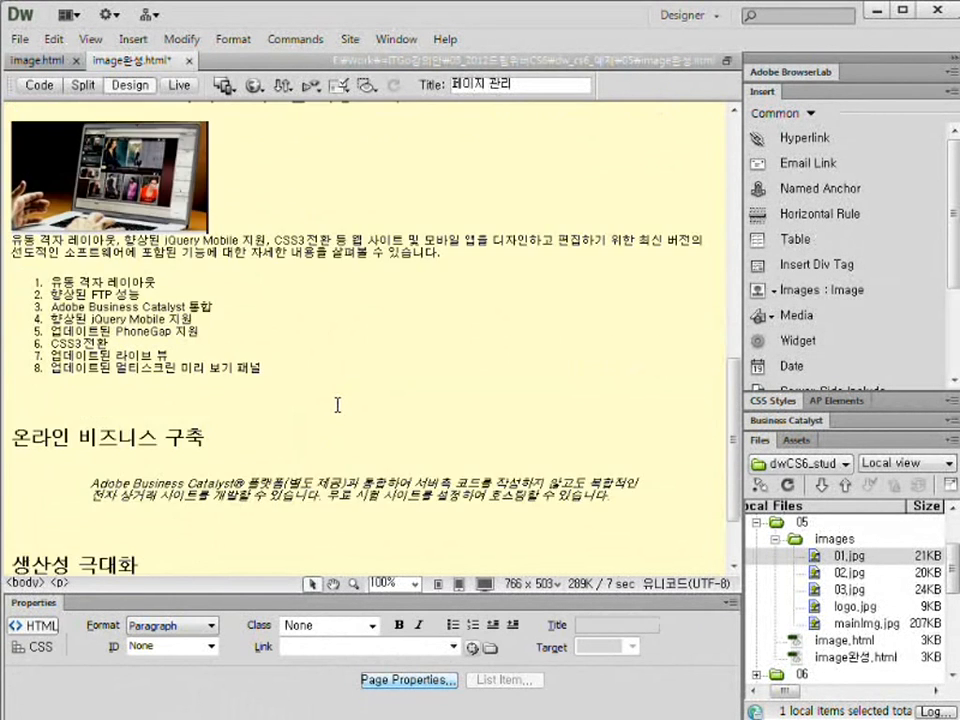
{"action": "left_click", "coordinate": [33, 357]}
{"action": "scroll", "coordinate": [99, 352], "scroll_direction": "up", "scroll_amount": 1}
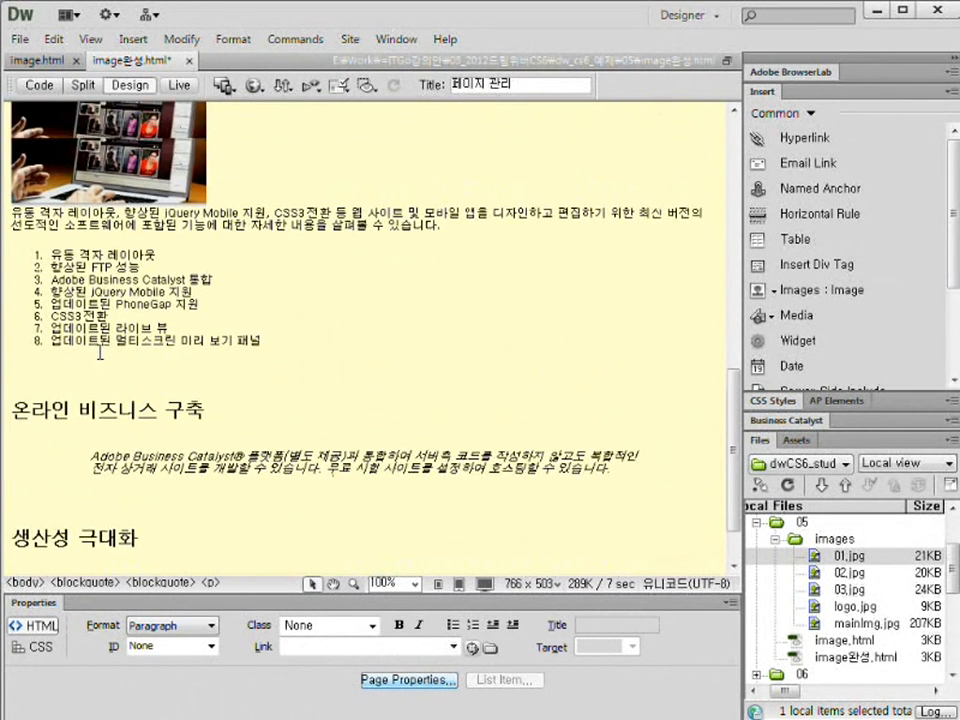
{"action": "left_click", "coordinate": [33, 421]}
{"action": "left_click", "coordinate": [171, 440]}
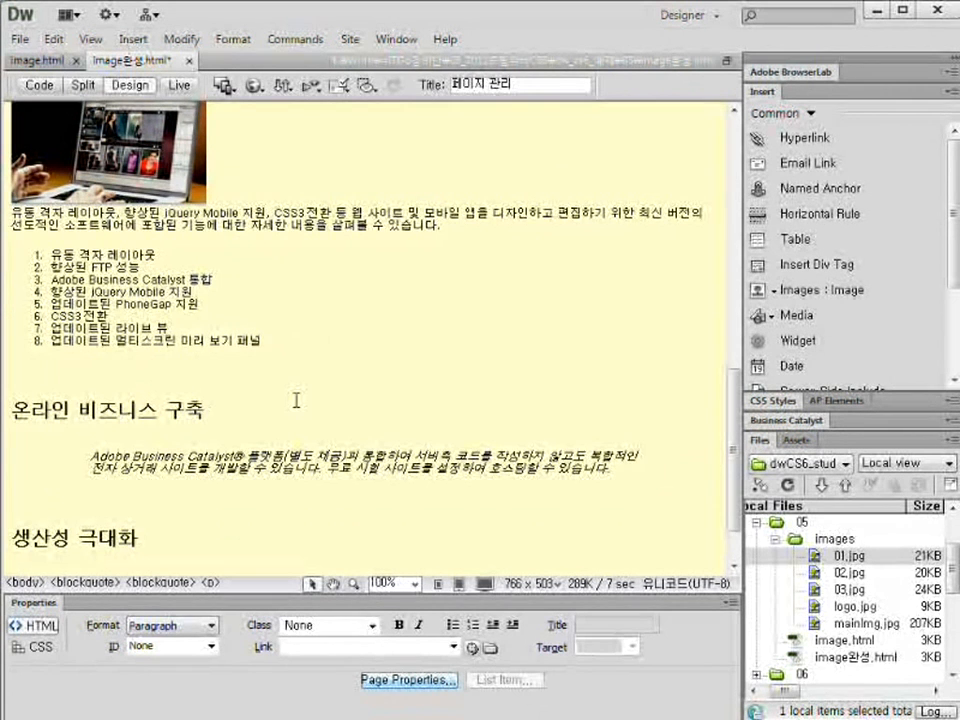
{"action": "scroll", "coordinate": [292, 398], "scroll_direction": "up", "scroll_amount": 1}
{"action": "scroll", "coordinate": [358, 555], "scroll_direction": "down", "scroll_amount": 1}
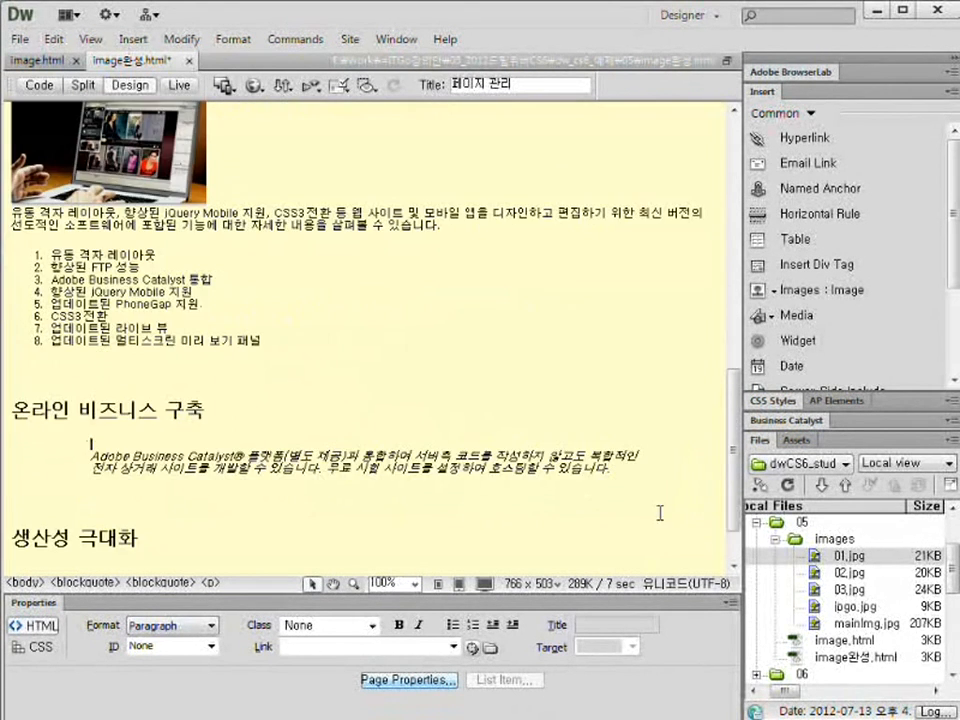
{"action": "left_click_drag", "start_coordinate": [800, 573], "coordinate": [172, 442]}
{"action": "left_click", "coordinate": [648, 333]}
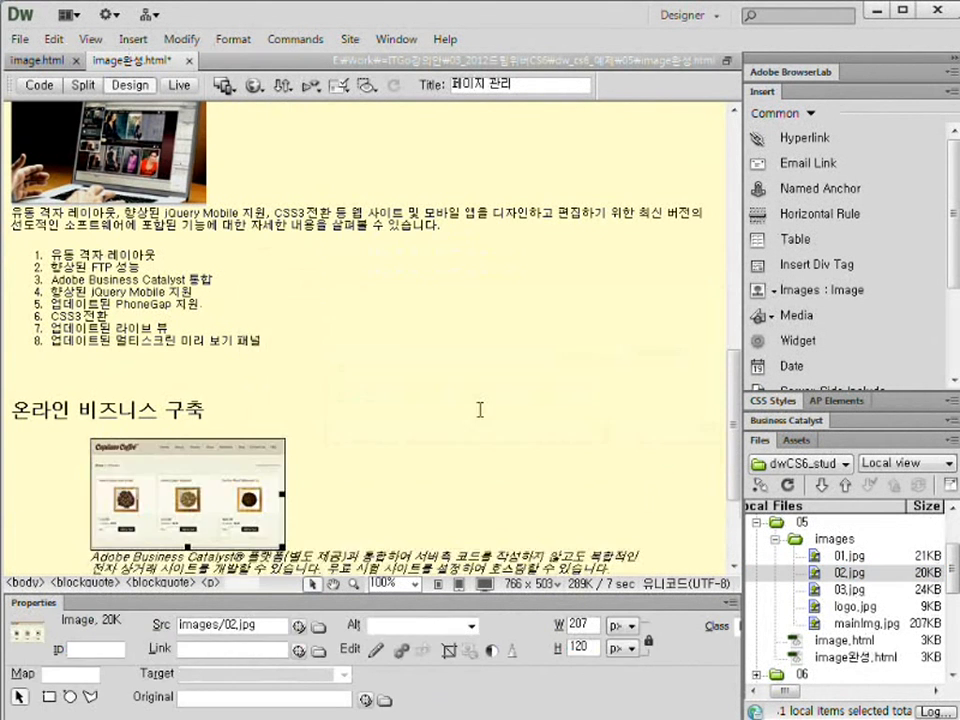
{"action": "left_click", "coordinate": [411, 424]}
Duplicate the 02.jpg image onto the blank line below the "생산성 극대화" heading
{"action": "scroll", "coordinate": [411, 424], "scroll_direction": "down", "scroll_amount": 2}
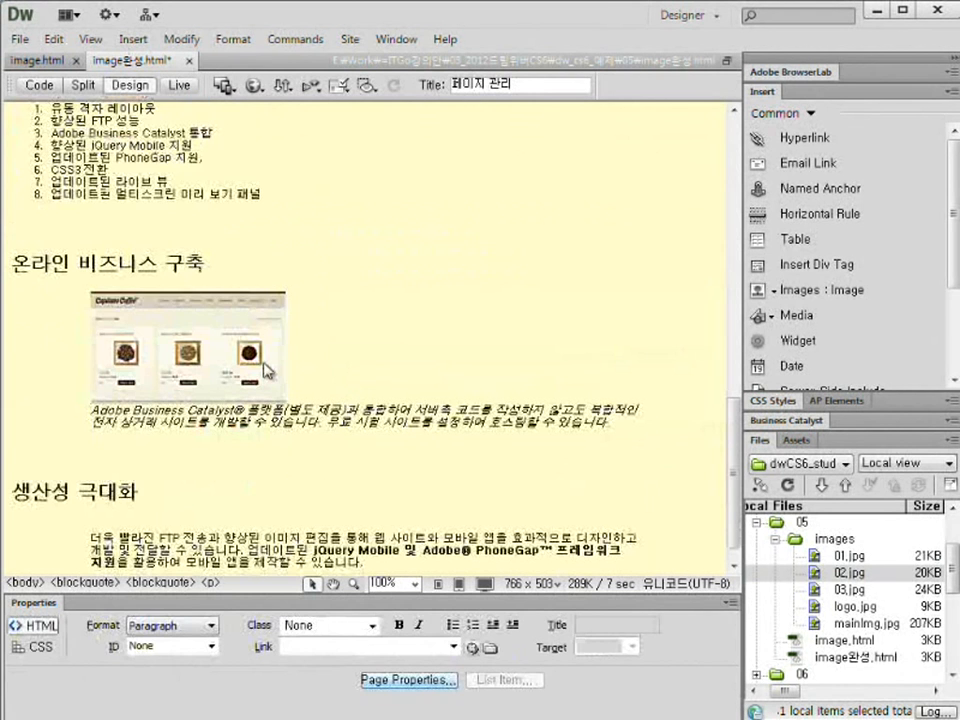
{"action": "scroll", "coordinate": [268, 371], "scroll_direction": "down", "scroll_amount": 1}
{"action": "left_click", "coordinate": [209, 481]}
{"action": "left_click", "coordinate": [215, 495]}
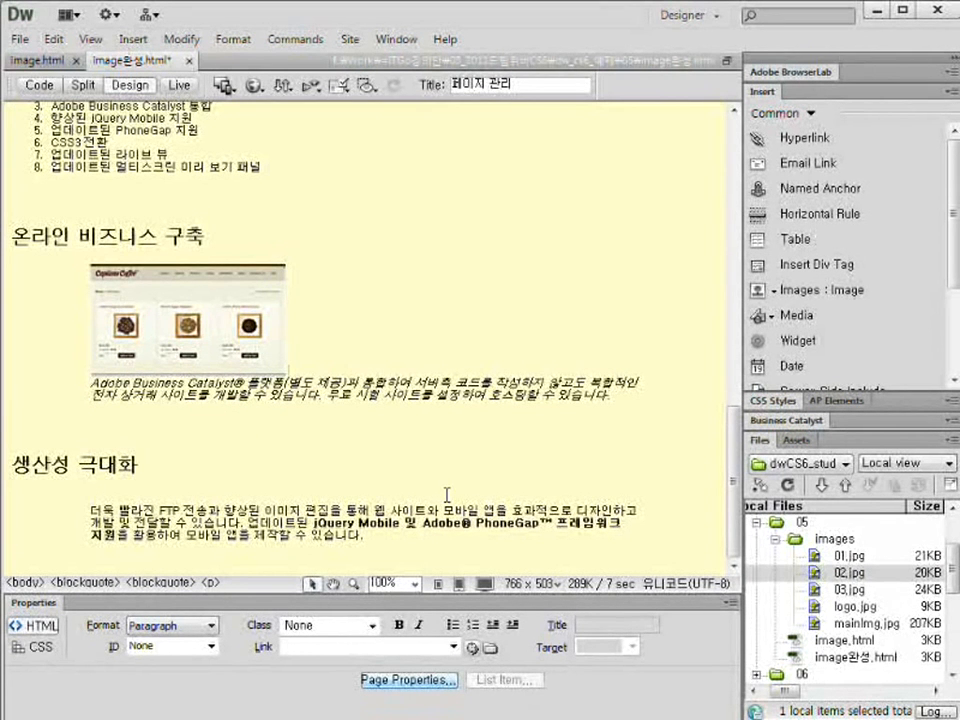
{"action": "left_click", "coordinate": [198, 258]}
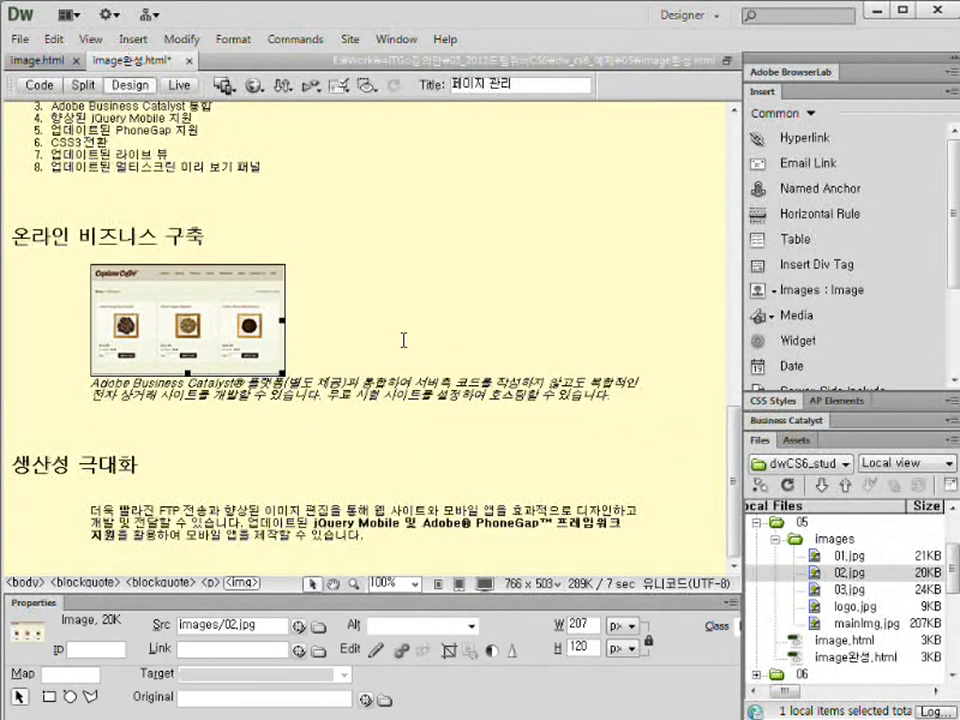
{"action": "left_click", "coordinate": [343, 337]}
{"action": "left_click", "coordinate": [232, 352]}
{"action": "left_click", "coordinate": [290, 345]}
{"action": "left_click", "coordinate": [262, 352]}
{"action": "left_click", "coordinate": [91, 497]}
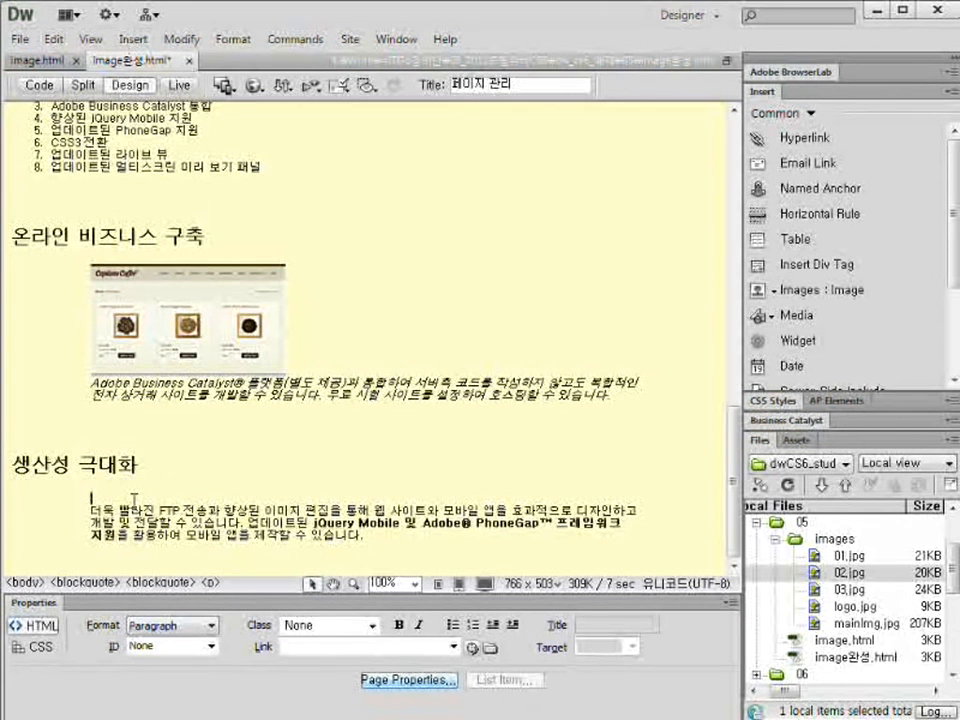
{"action": "left_click", "coordinate": [570, 446]}
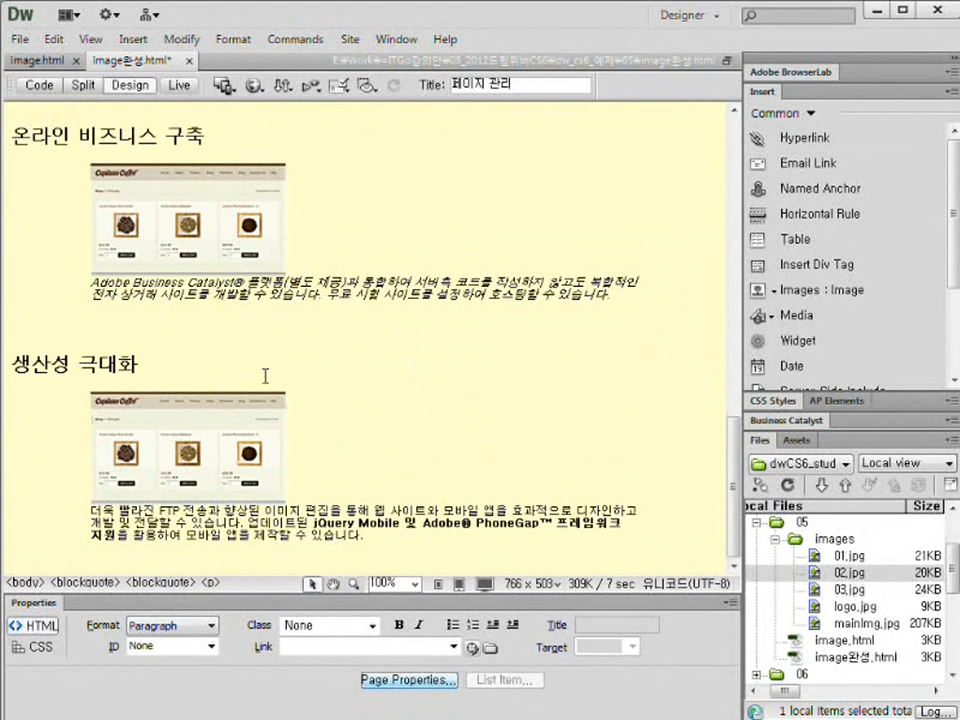
Change the source of the duplicated image under "생산성 극대화" to images/03.jpg
{"action": "scroll", "coordinate": [268, 404], "scroll_direction": "up", "scroll_amount": 3}
{"action": "scroll", "coordinate": [272, 394], "scroll_direction": "down", "scroll_amount": 3}
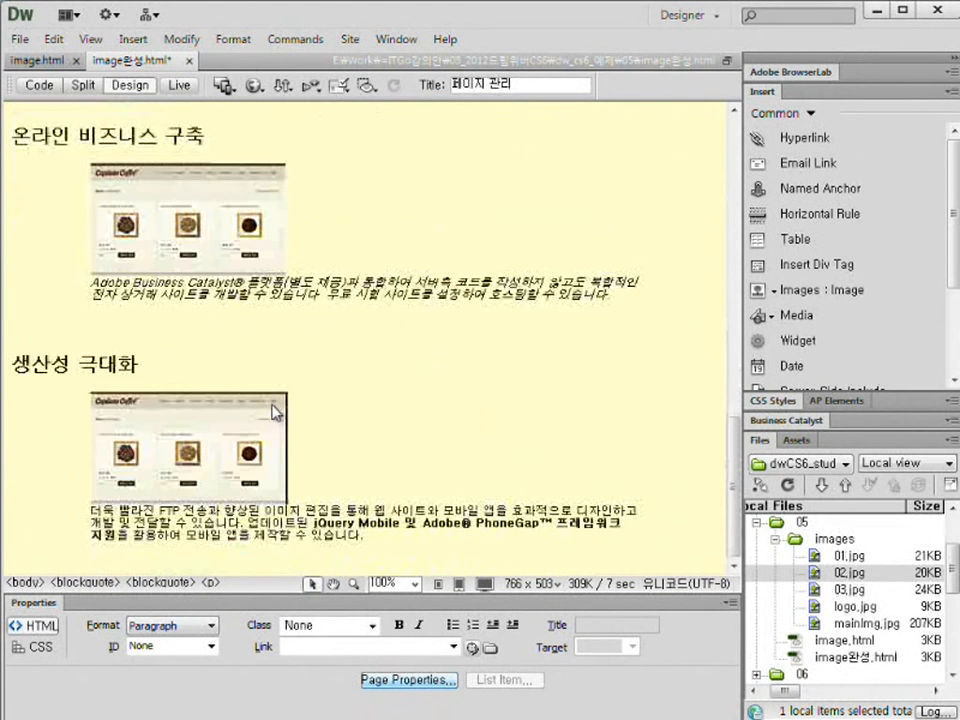
{"action": "left_click", "coordinate": [279, 458]}
{"action": "left_click", "coordinate": [302, 469]}
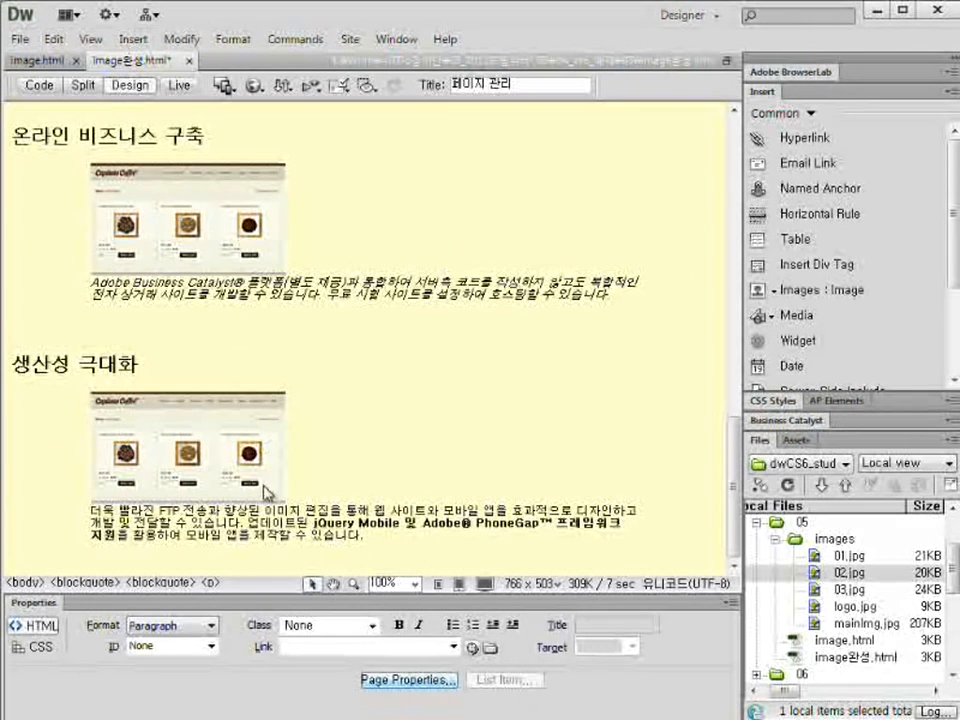
{"action": "left_click", "coordinate": [256, 482]}
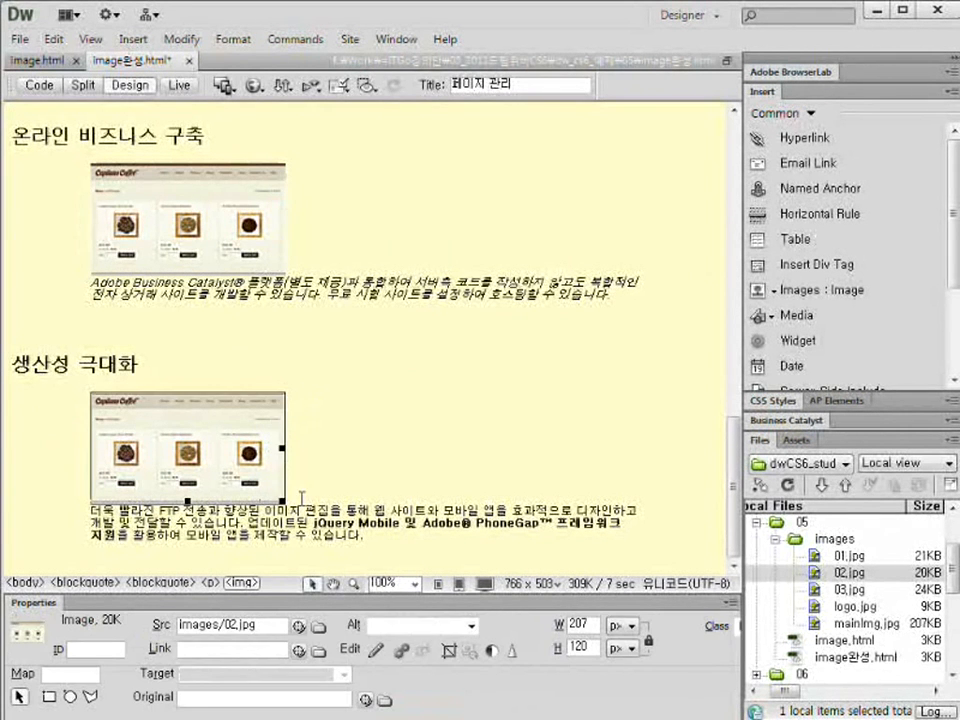
{"action": "left_click", "coordinate": [304, 497]}
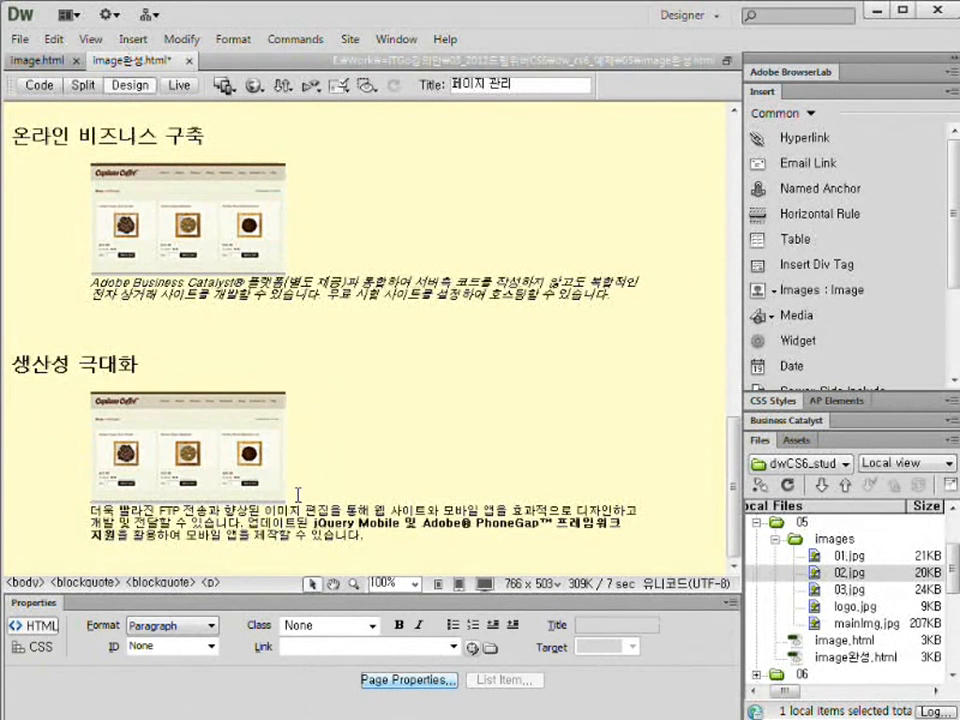
{"action": "left_click", "coordinate": [250, 472]}
{"action": "left_click", "coordinate": [375, 443]}
{"action": "left_click", "coordinate": [197, 468]}
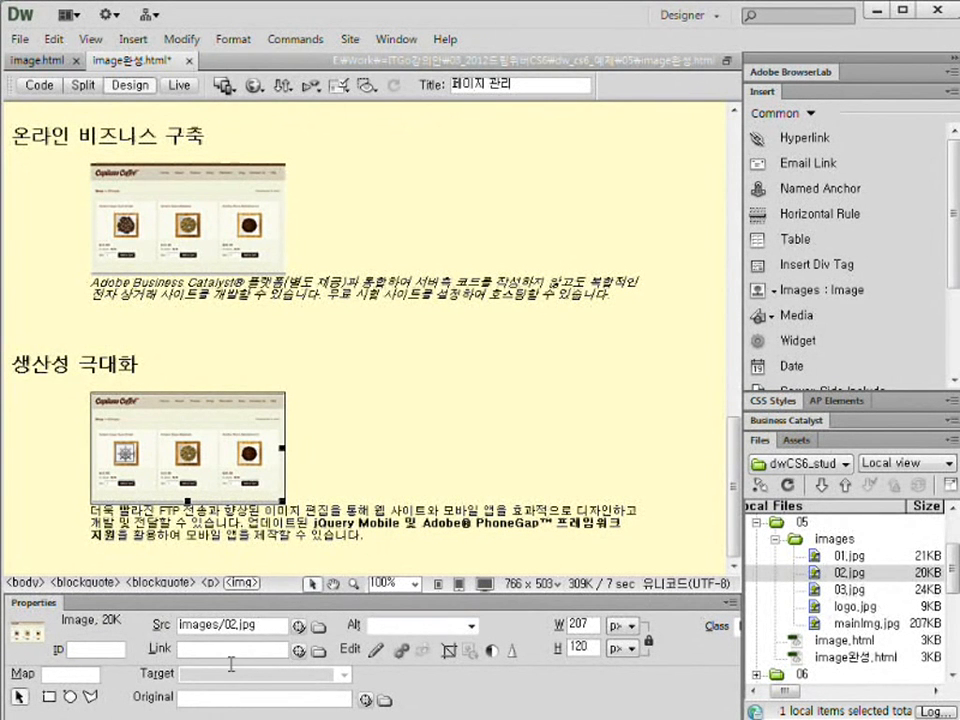
{"action": "left_click_drag", "start_coordinate": [237, 625], "coordinate": [231, 625]}
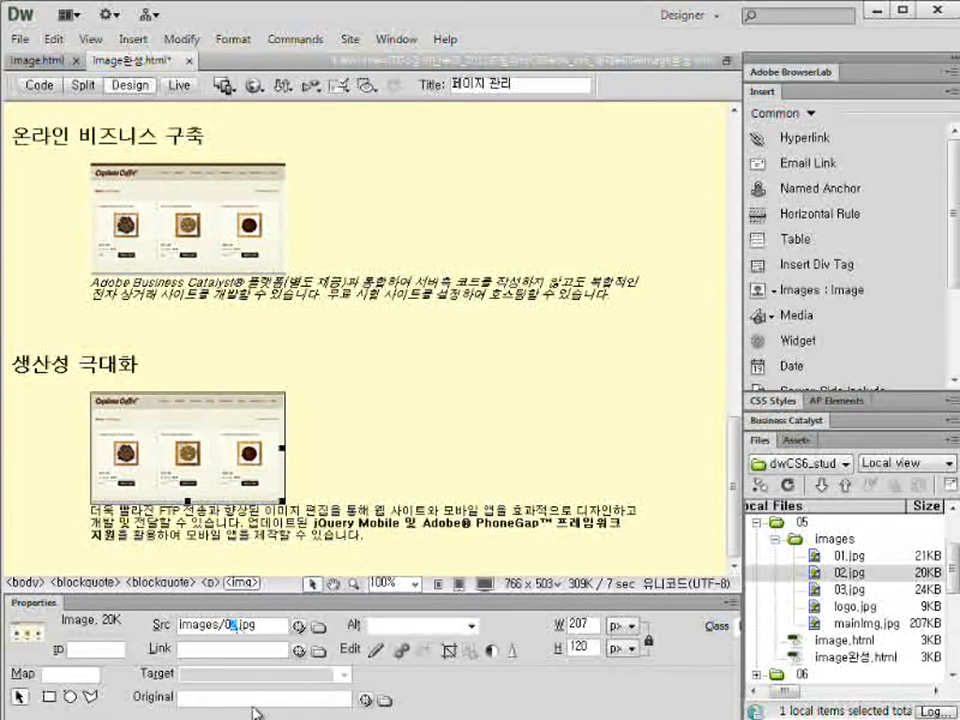
{"action": "key", "text": "Return"}
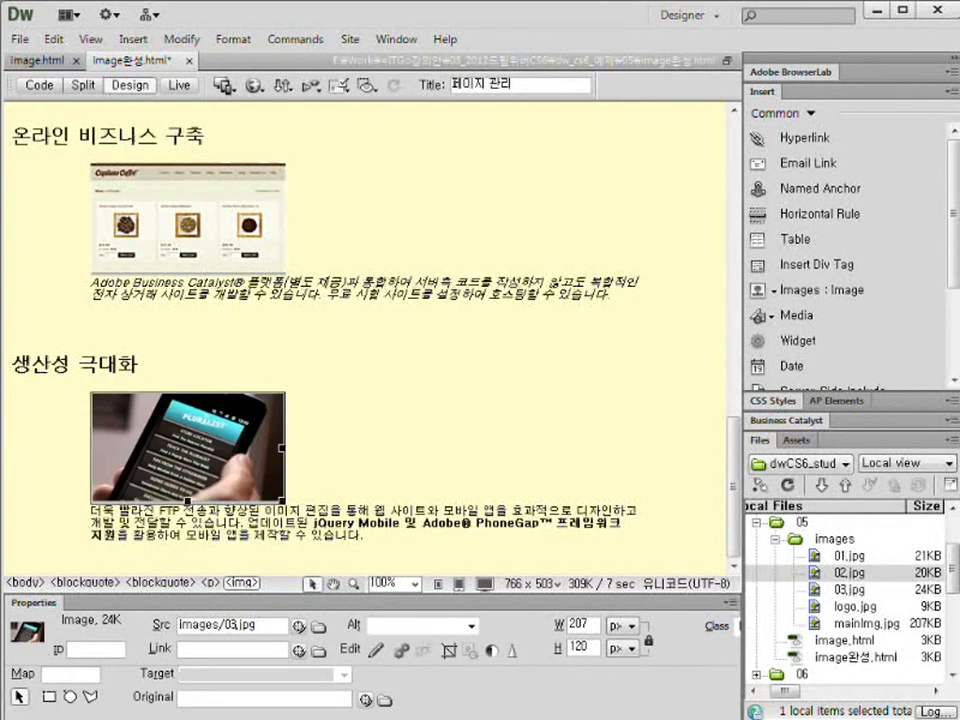
{"action": "left_click", "coordinate": [304, 456]}
Open the source file selection for the image under "생산성 극대화" and cancel it without choosing another file
{"action": "left_click", "coordinate": [251, 444]}
{"action": "left_click", "coordinate": [318, 626]}
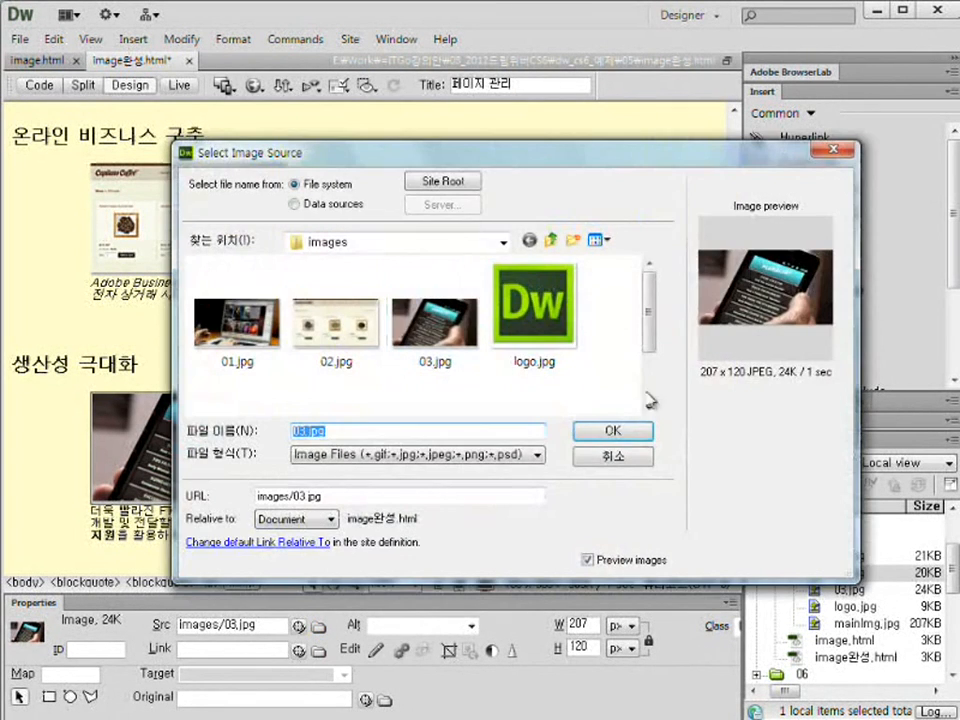
{"action": "left_click", "coordinate": [613, 456]}
{"action": "left_click", "coordinate": [339, 471]}
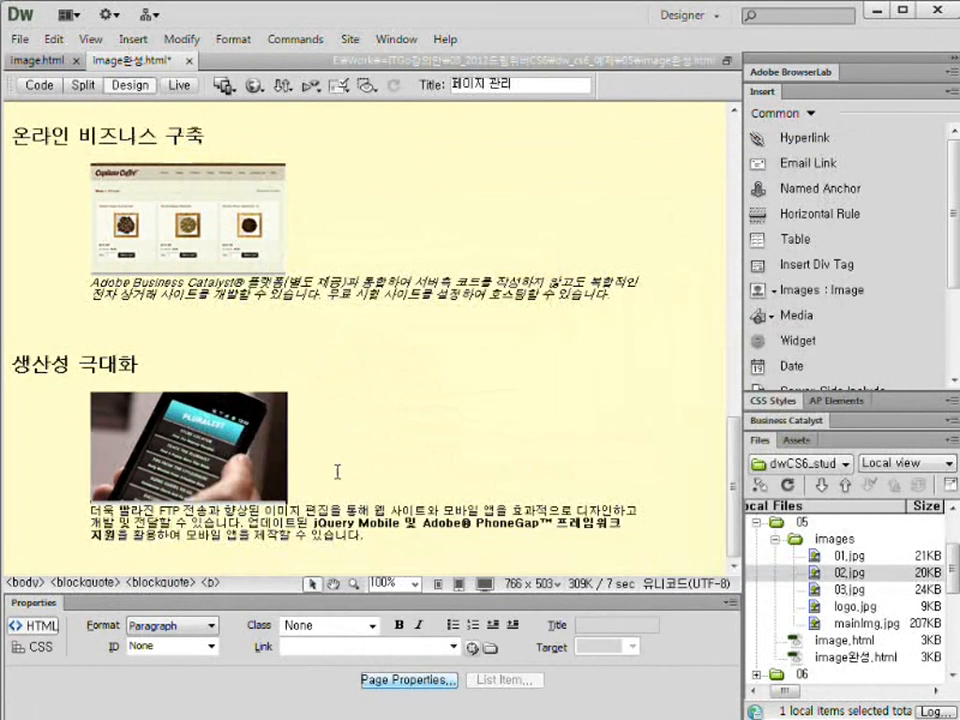
Review the inserted images throughout the page and examine the properties of the Dreamweaver logo image
{"action": "scroll", "coordinate": [322, 470], "scroll_direction": "up", "scroll_amount": 2}
{"action": "scroll", "coordinate": [327, 491], "scroll_direction": "down", "scroll_amount": 2}
{"action": "scroll", "coordinate": [356, 476], "scroll_direction": "up", "scroll_amount": 8}
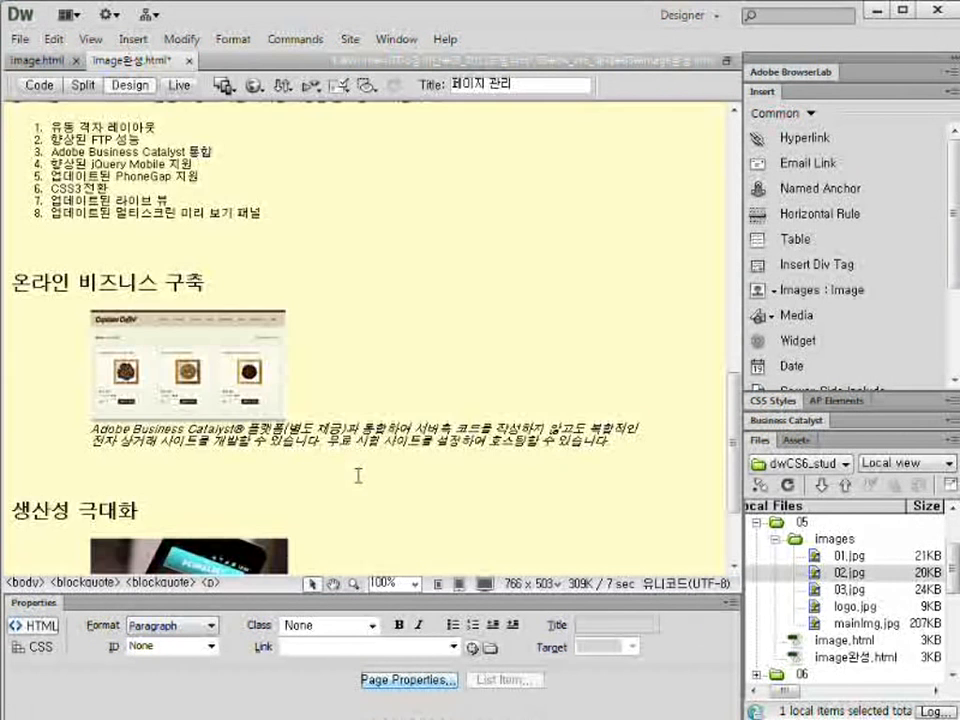
{"action": "scroll", "coordinate": [369, 465], "scroll_direction": "down", "scroll_amount": 8}
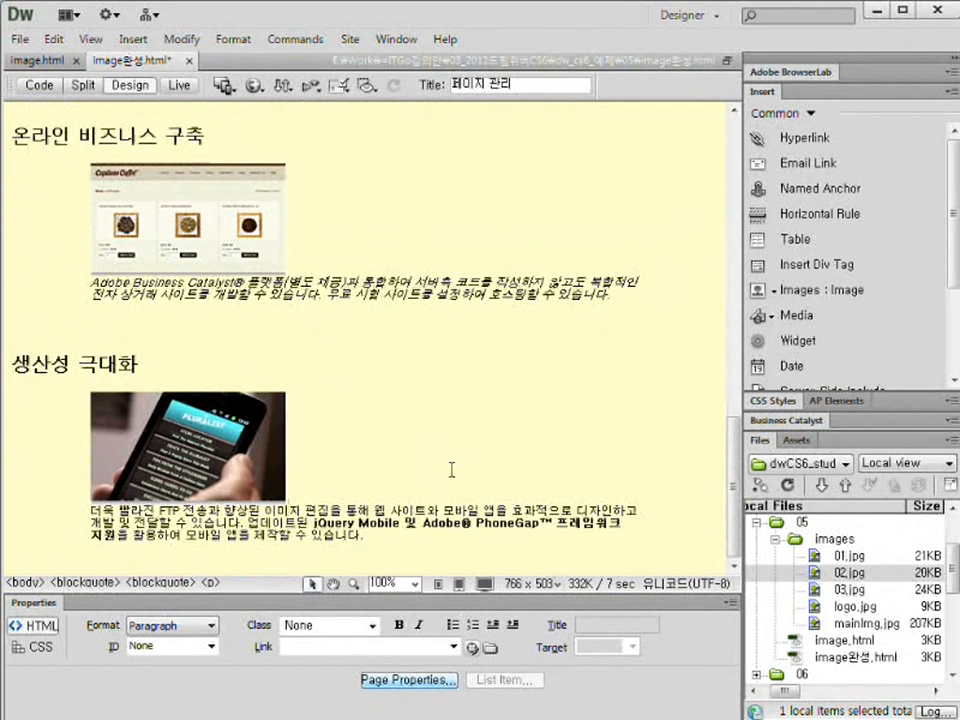
{"action": "scroll", "coordinate": [491, 467], "scroll_direction": "up", "scroll_amount": 5}
{"action": "scroll", "coordinate": [491, 467], "scroll_direction": "up", "scroll_amount": 6}
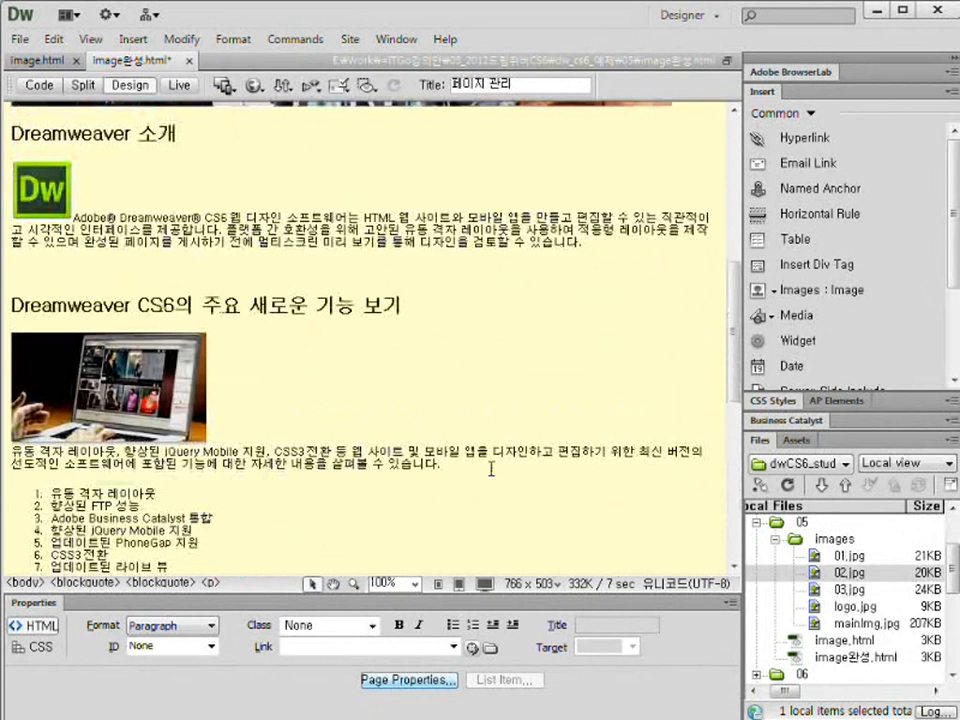
{"action": "scroll", "coordinate": [491, 467], "scroll_direction": "up", "scroll_amount": 10}
{"action": "scroll", "coordinate": [515, 458], "scroll_direction": "down", "scroll_amount": 9}
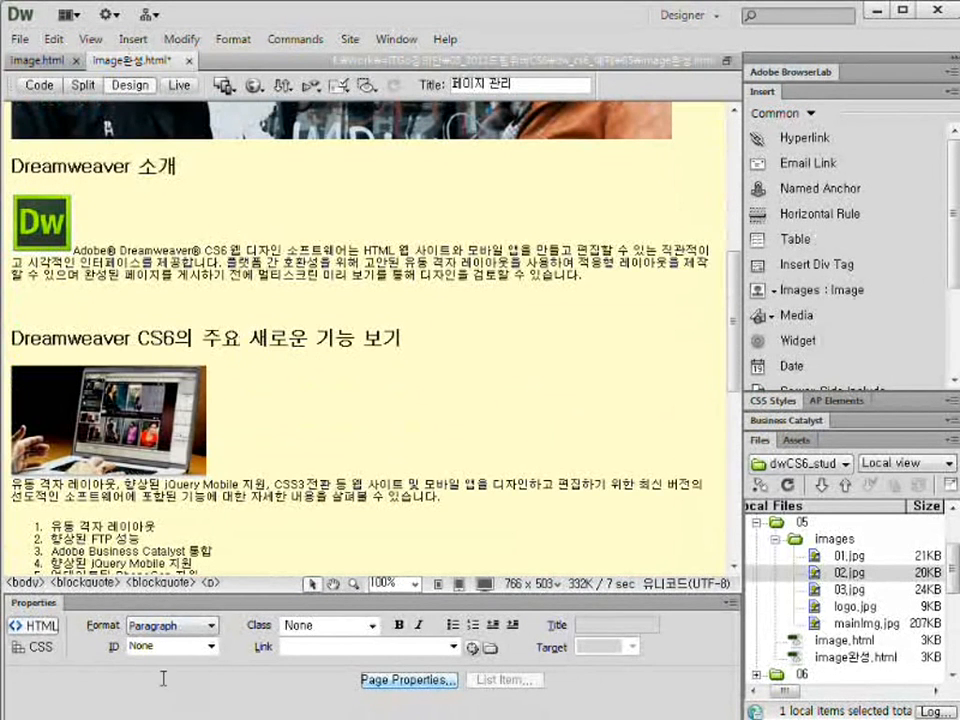
{"action": "scroll", "coordinate": [233, 345], "scroll_direction": "up", "scroll_amount": 2}
{"action": "left_click", "coordinate": [50, 335]}
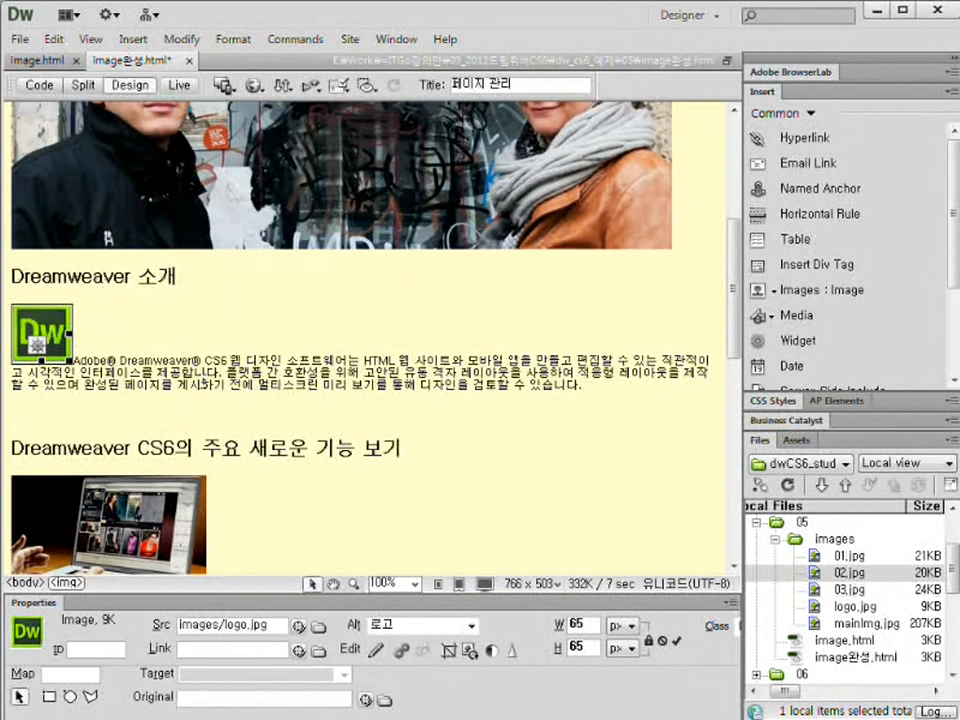
{"action": "left_click", "coordinate": [213, 409]}
{"action": "scroll", "coordinate": [225, 402], "scroll_direction": "up", "scroll_amount": 2}
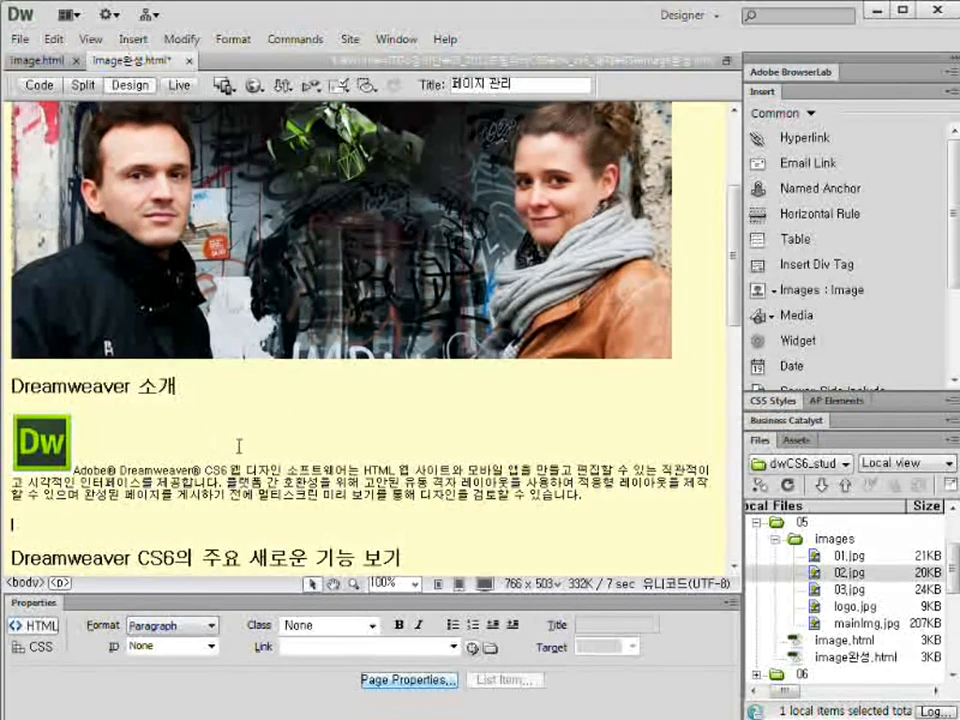
{"action": "scroll", "coordinate": [240, 445], "scroll_direction": "up", "scroll_amount": 3}
{"action": "scroll", "coordinate": [257, 450], "scroll_direction": "down", "scroll_amount": 4}
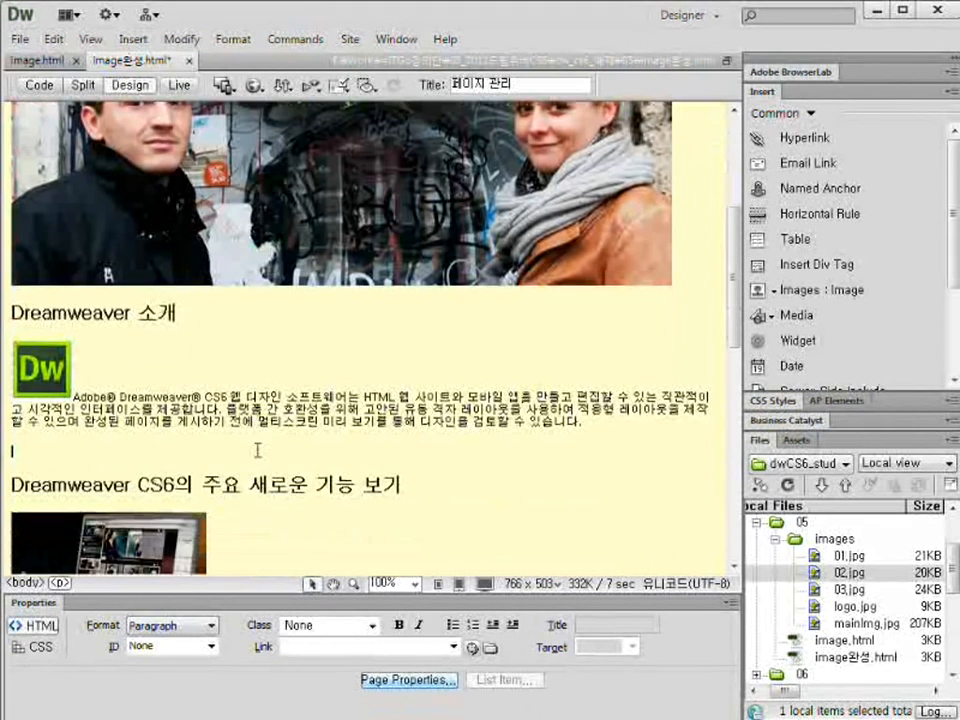
Save the image완성.html page and preview it in Internet Explorer
{"action": "left_click", "coordinate": [19, 39]}
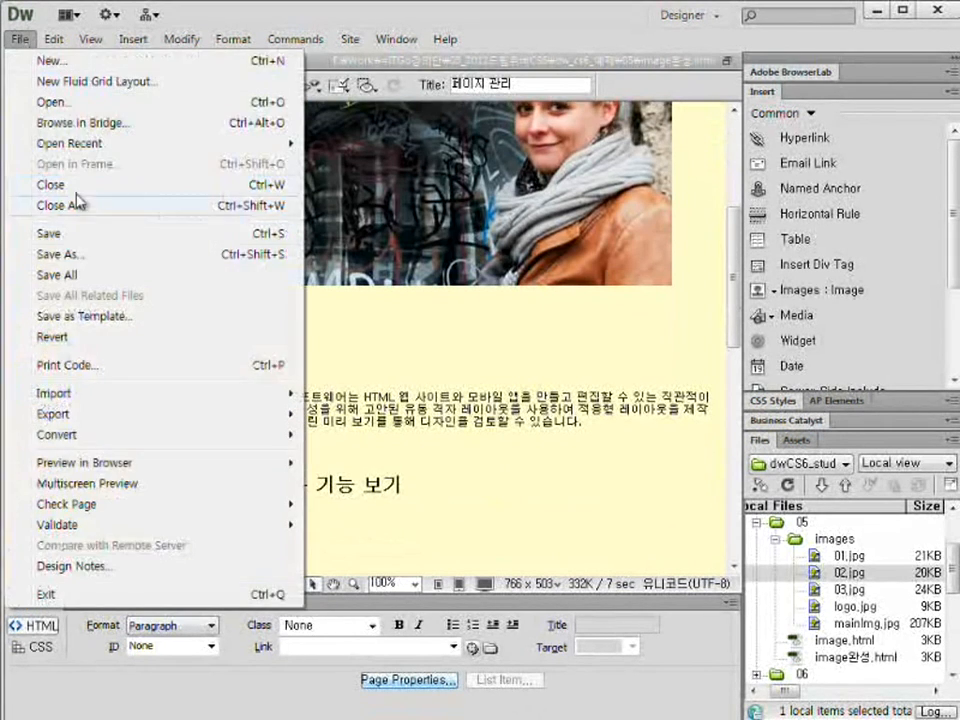
{"action": "left_click", "coordinate": [73, 234]}
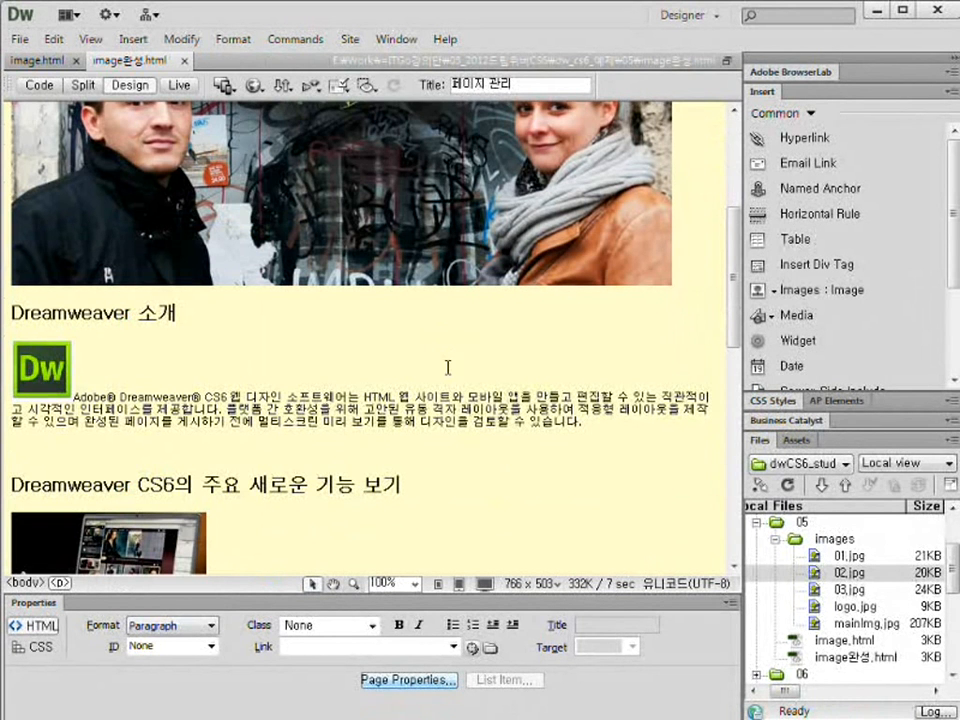
{"action": "left_click", "coordinate": [254, 86]}
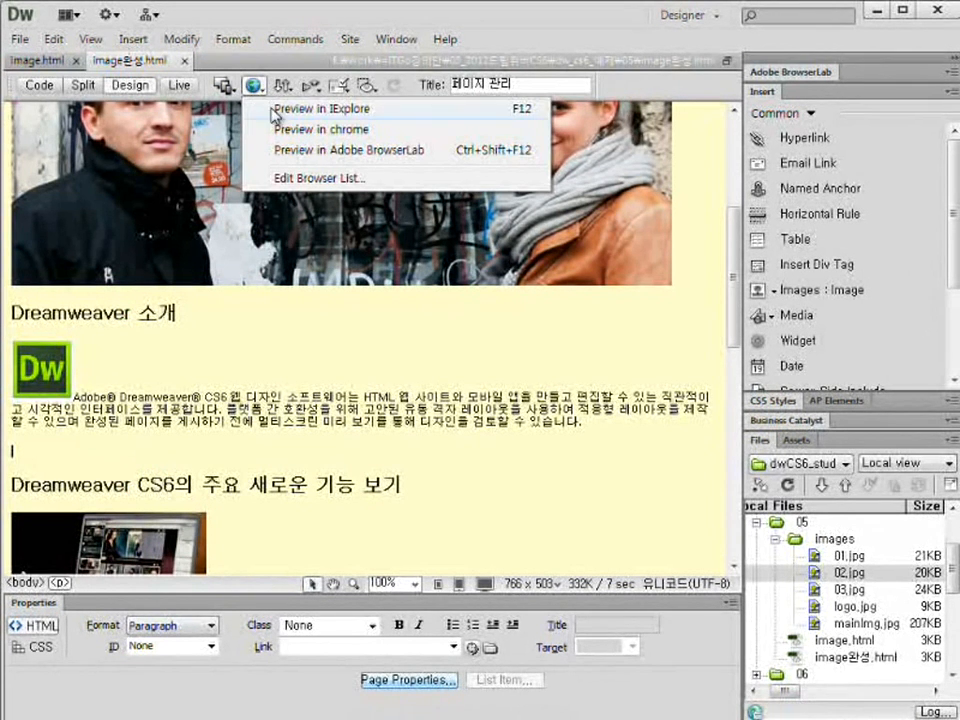
{"action": "left_click", "coordinate": [334, 111]}
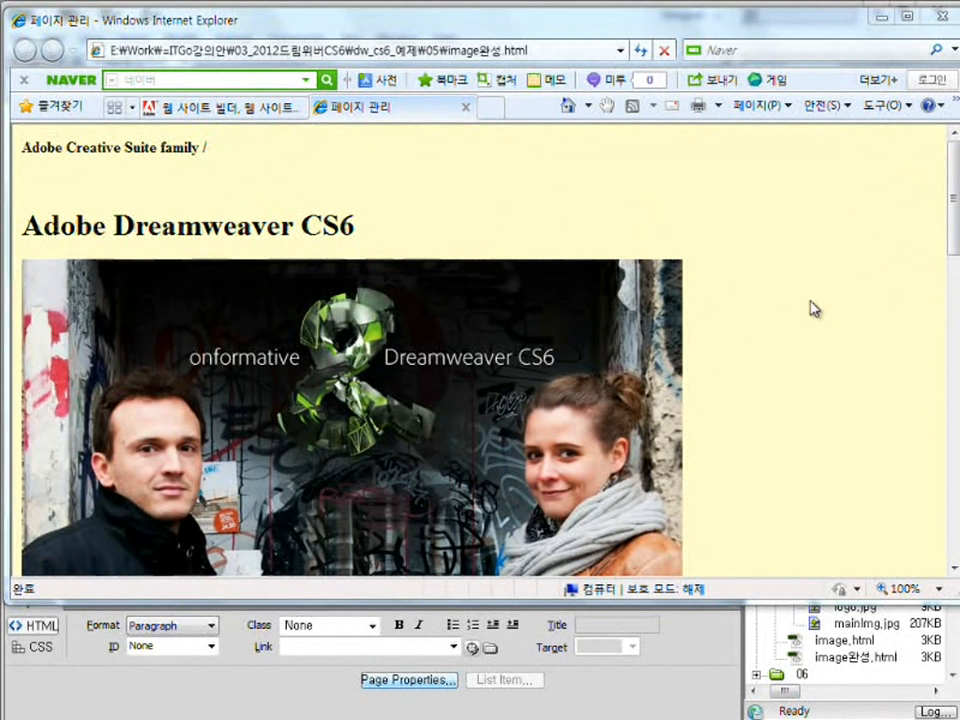
Review the main image, the logo and the images under each heading throughout the browser preview
{"action": "scroll", "coordinate": [814, 306], "scroll_direction": "down", "scroll_amount": 3}
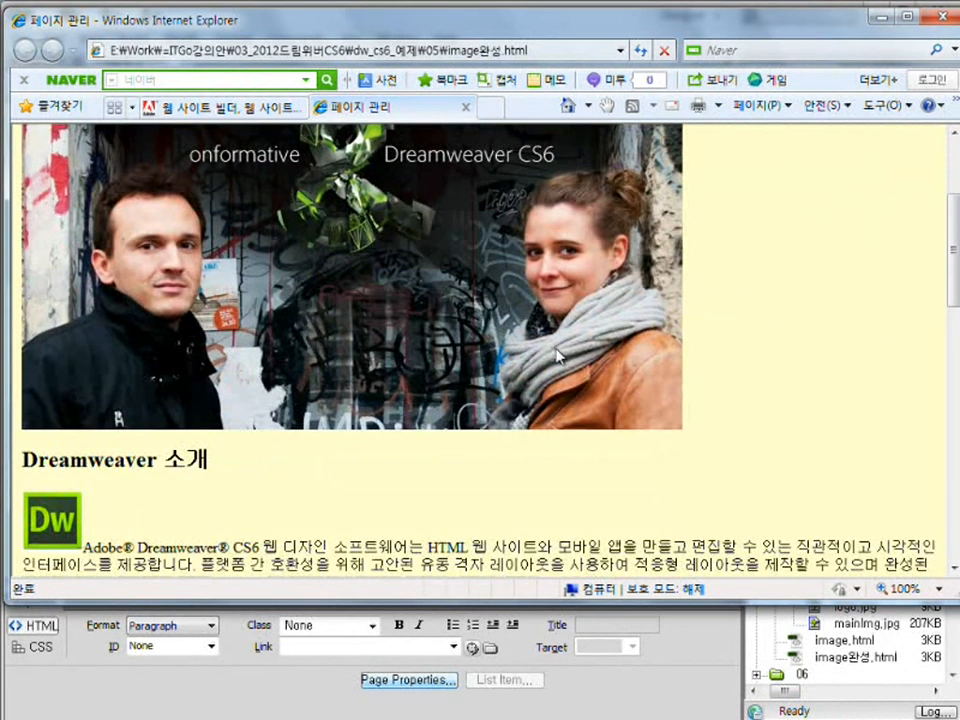
{"action": "scroll", "coordinate": [637, 360], "scroll_direction": "up", "scroll_amount": 3}
{"action": "scroll", "coordinate": [775, 433], "scroll_direction": "down", "scroll_amount": 3}
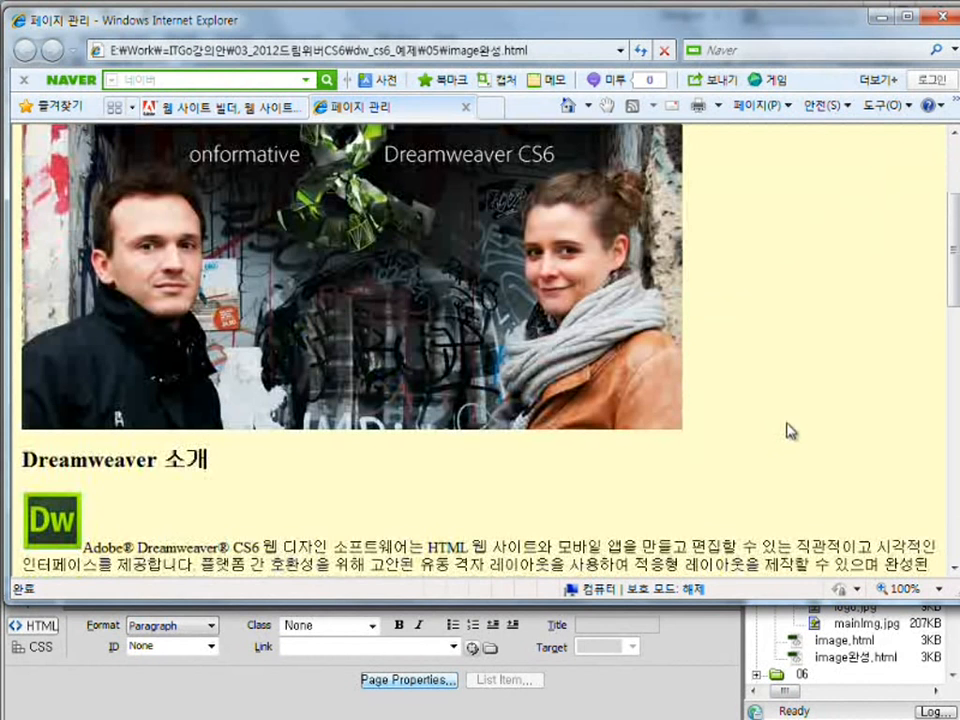
{"action": "scroll", "coordinate": [790, 430], "scroll_direction": "up", "scroll_amount": 3}
{"action": "mouse_move", "coordinate": [274, 313]}
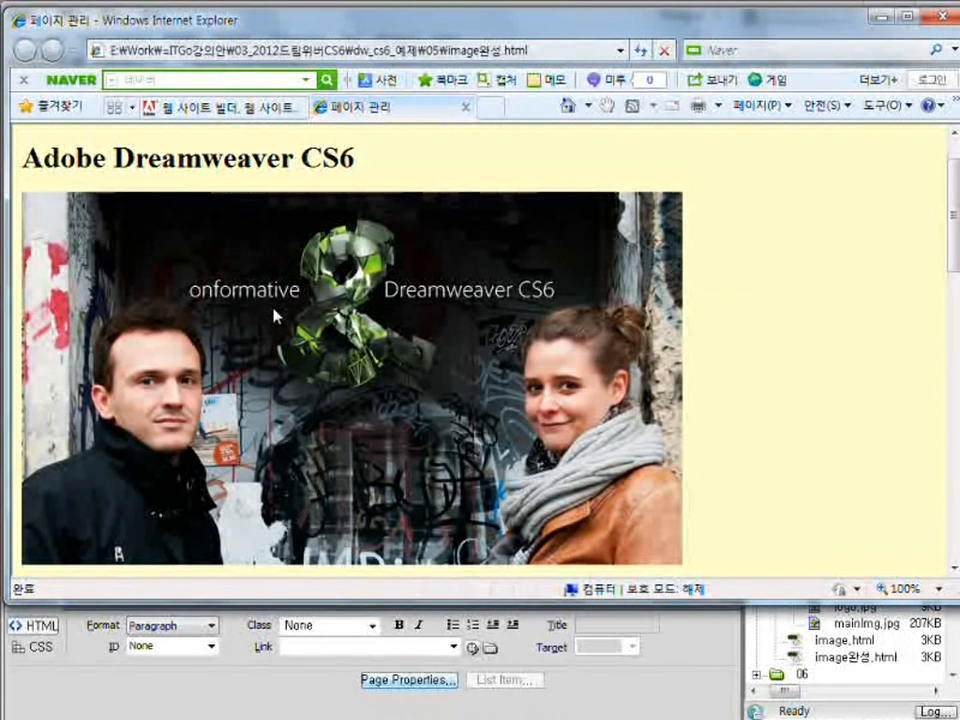
{"action": "scroll", "coordinate": [540, 282], "scroll_direction": "down", "scroll_amount": 1}
{"action": "scroll", "coordinate": [540, 282], "scroll_direction": "down", "scroll_amount": 1}
{"action": "scroll", "coordinate": [566, 285], "scroll_direction": "up", "scroll_amount": 2}
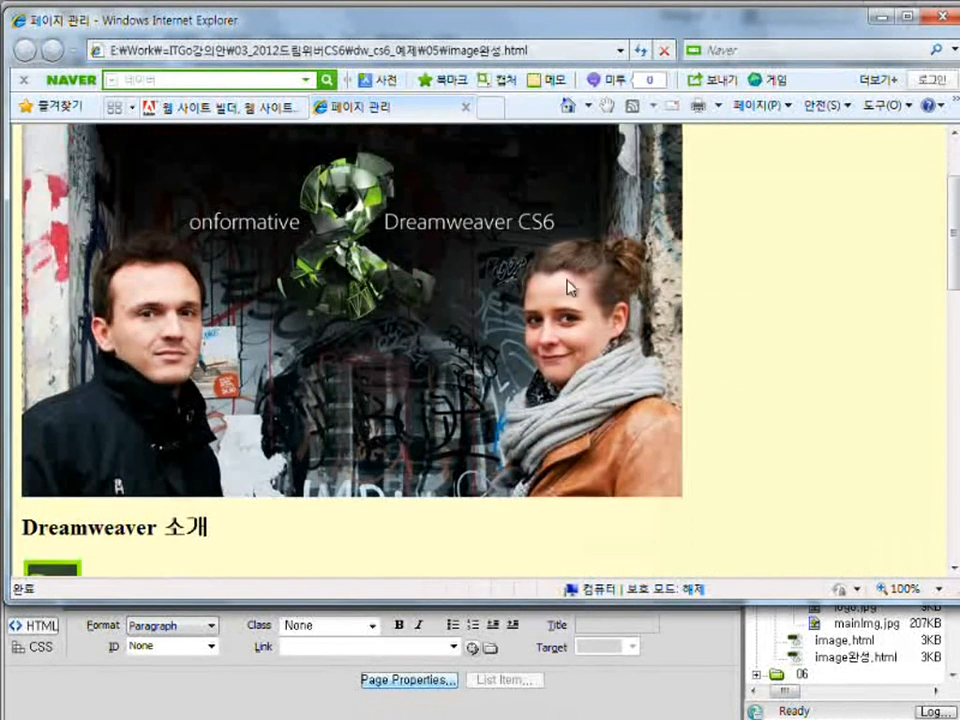
{"action": "scroll", "coordinate": [430, 308], "scroll_direction": "down", "scroll_amount": 4}
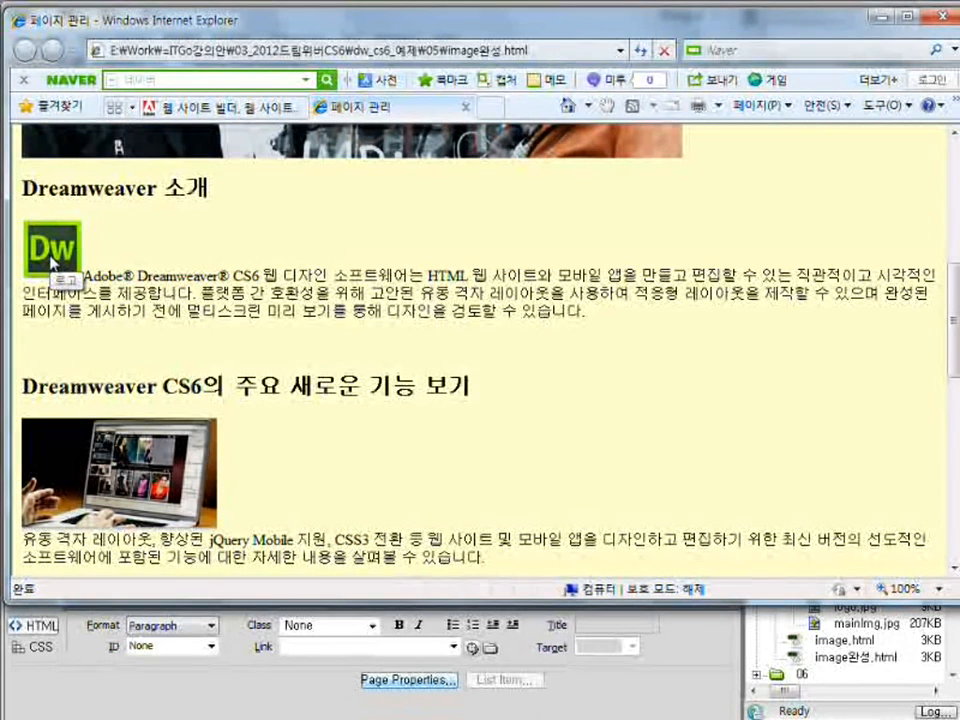
{"action": "scroll", "coordinate": [180, 295], "scroll_direction": "down", "scroll_amount": 3}
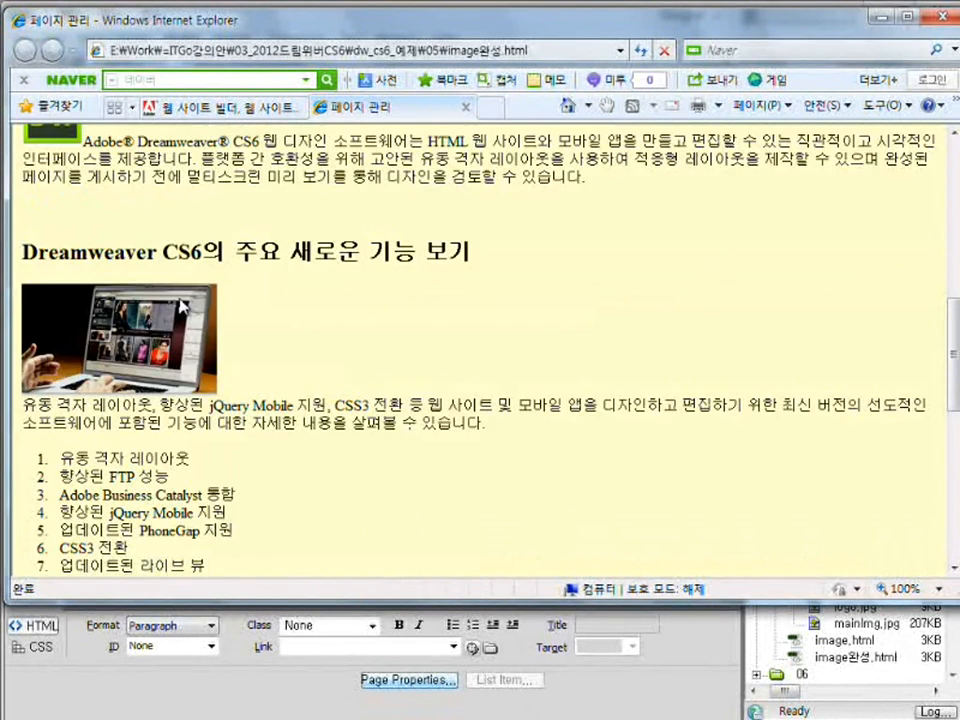
{"action": "scroll", "coordinate": [236, 300], "scroll_direction": "down", "scroll_amount": 2}
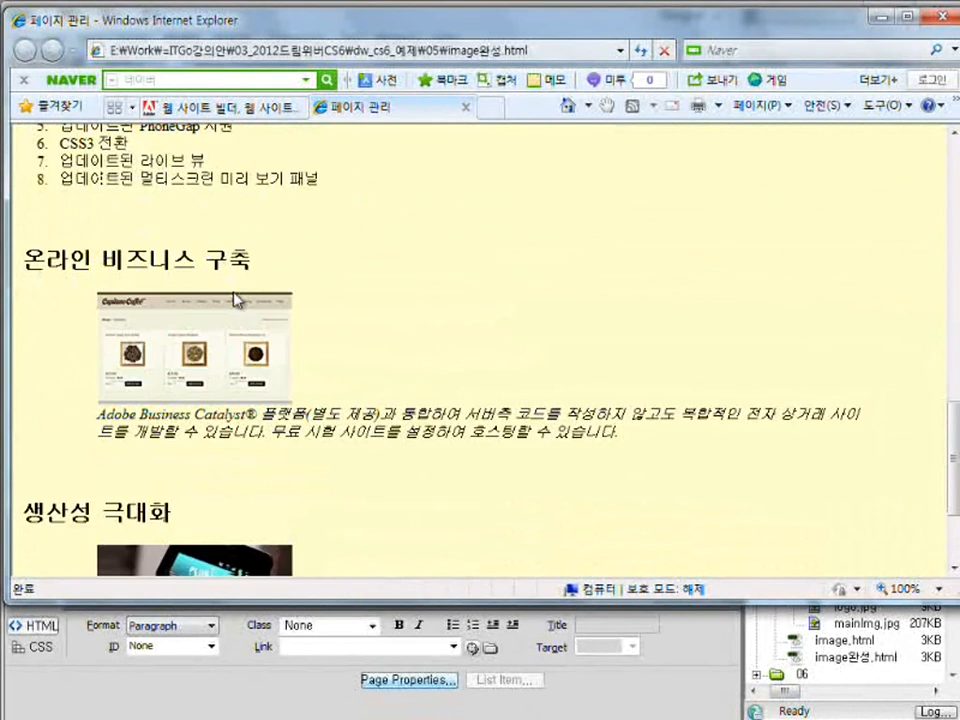
{"action": "scroll", "coordinate": [260, 308], "scroll_direction": "down", "scroll_amount": 2}
{"action": "scroll", "coordinate": [310, 410], "scroll_direction": "up", "scroll_amount": 4}
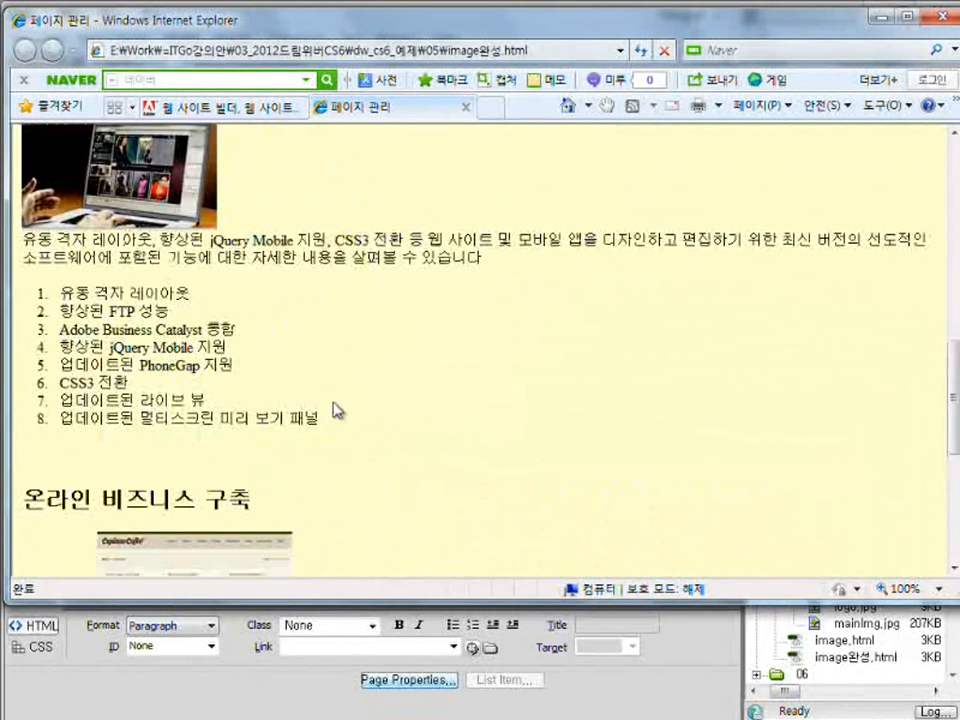
{"action": "scroll", "coordinate": [336, 410], "scroll_direction": "up", "scroll_amount": 3}
{"action": "scroll", "coordinate": [404, 408], "scroll_direction": "down", "scroll_amount": 2}
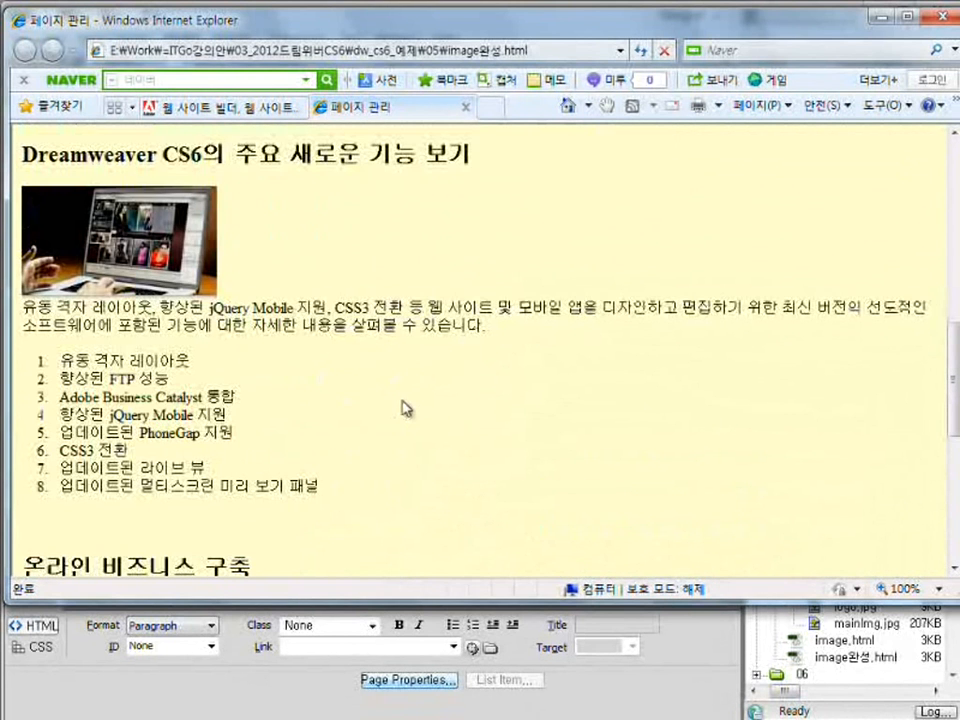
{"action": "scroll", "coordinate": [402, 407], "scroll_direction": "up", "scroll_amount": 5}
{"action": "scroll", "coordinate": [400, 407], "scroll_direction": "down", "scroll_amount": 2}
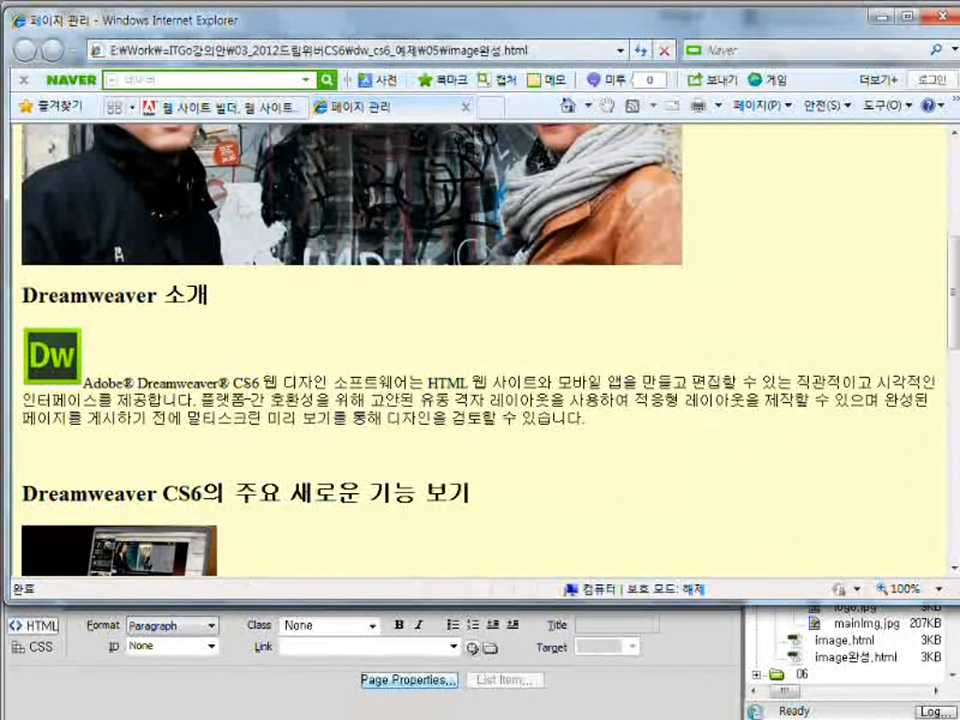
{"action": "scroll", "coordinate": [400, 407], "scroll_direction": "down", "scroll_amount": 1}
Examine how the "Dreamweaver 소개" paragraph text sits beside the logo image, and close the browser preview
{"action": "left_click_drag", "start_coordinate": [22, 290], "coordinate": [568, 366]}
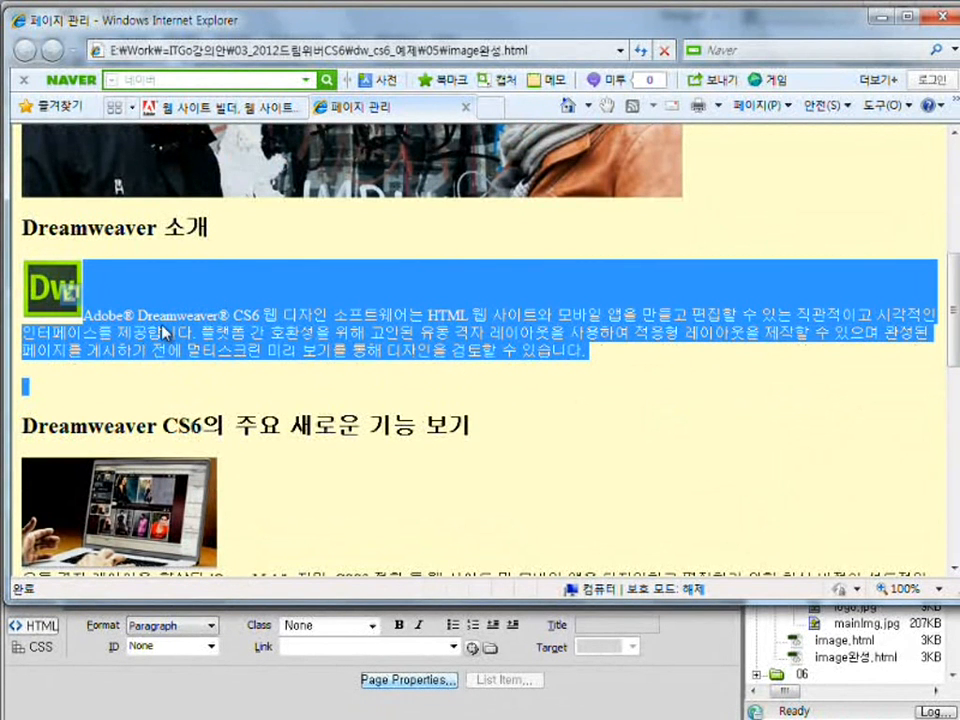
{"action": "left_click", "coordinate": [450, 357]}
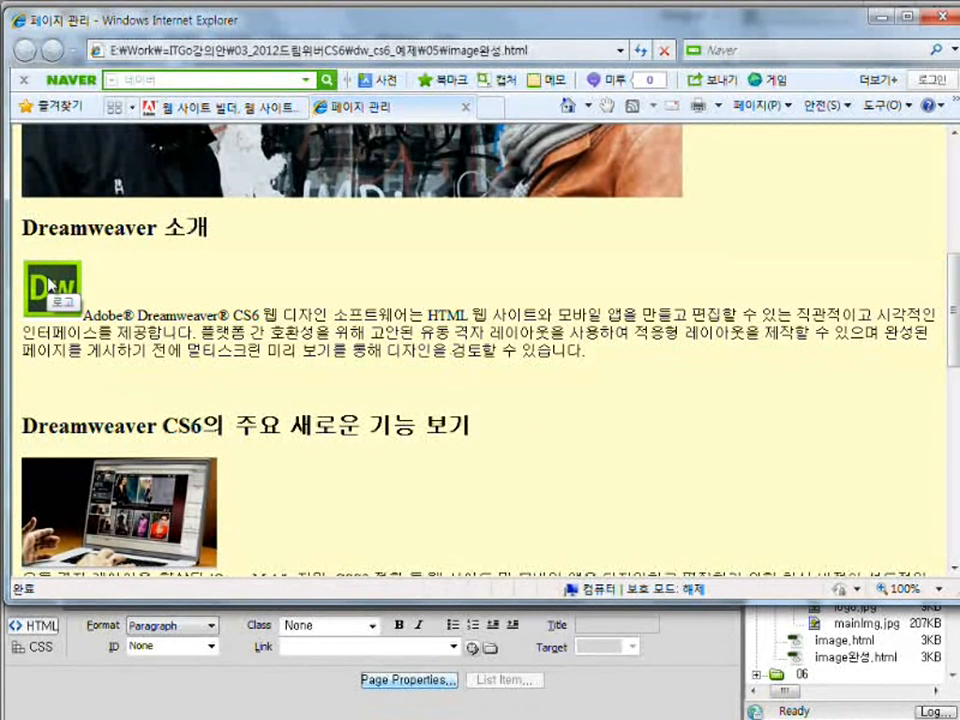
{"action": "left_click_drag", "start_coordinate": [87, 313], "coordinate": [428, 316]}
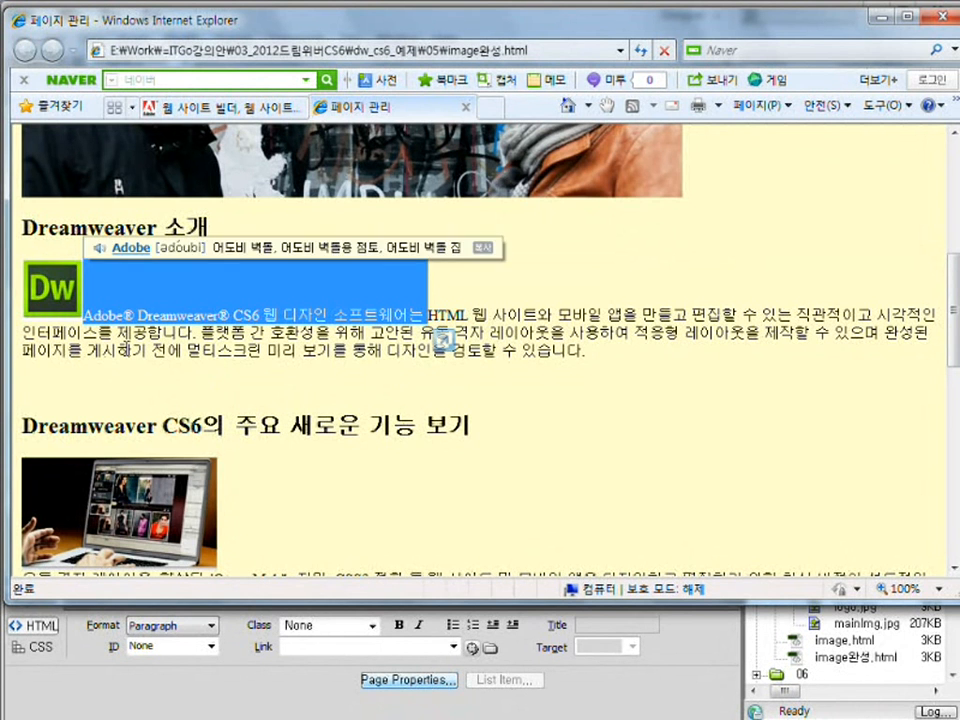
{"action": "left_click", "coordinate": [428, 352]}
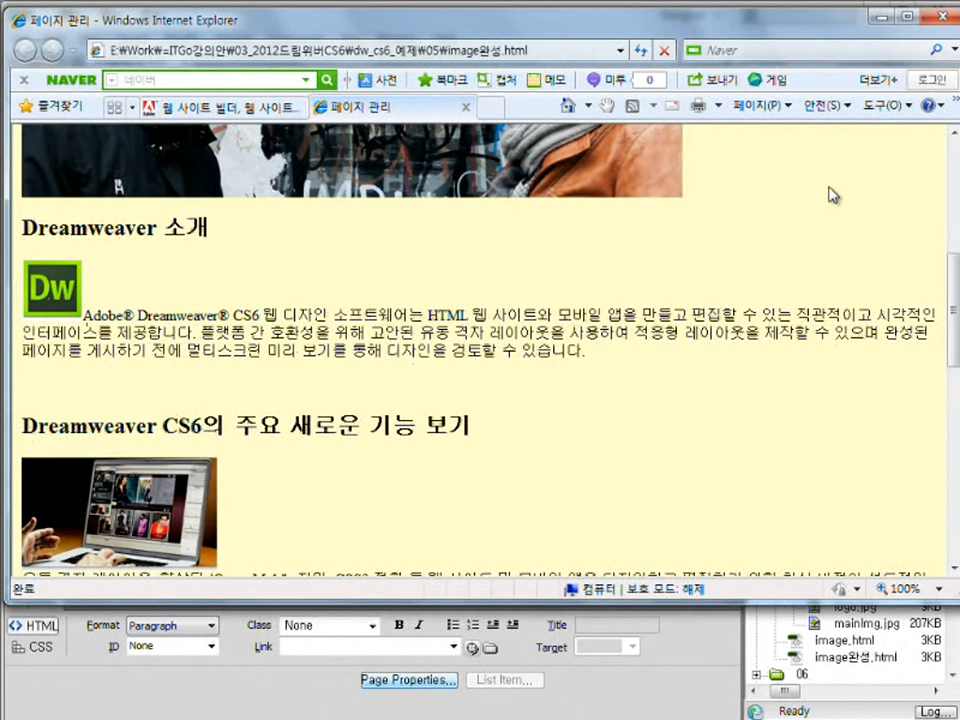
{"action": "left_click", "coordinate": [941, 16]}
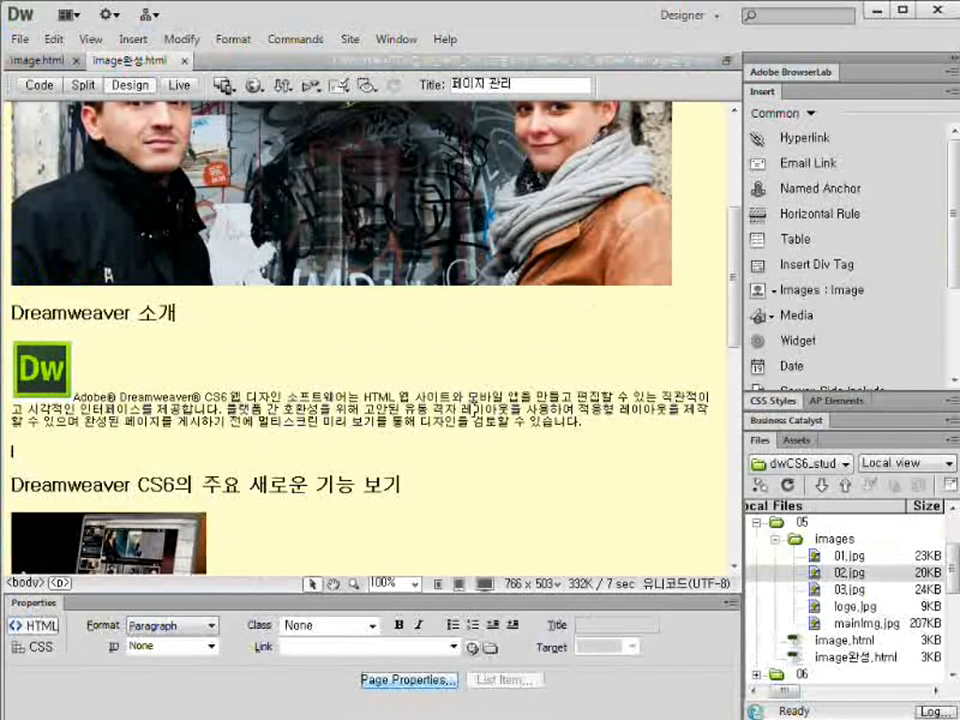
Select the Dreamweaver logo image under "Dreamweaver 소개" and show the page in Split view
{"action": "left_click", "coordinate": [41, 368]}
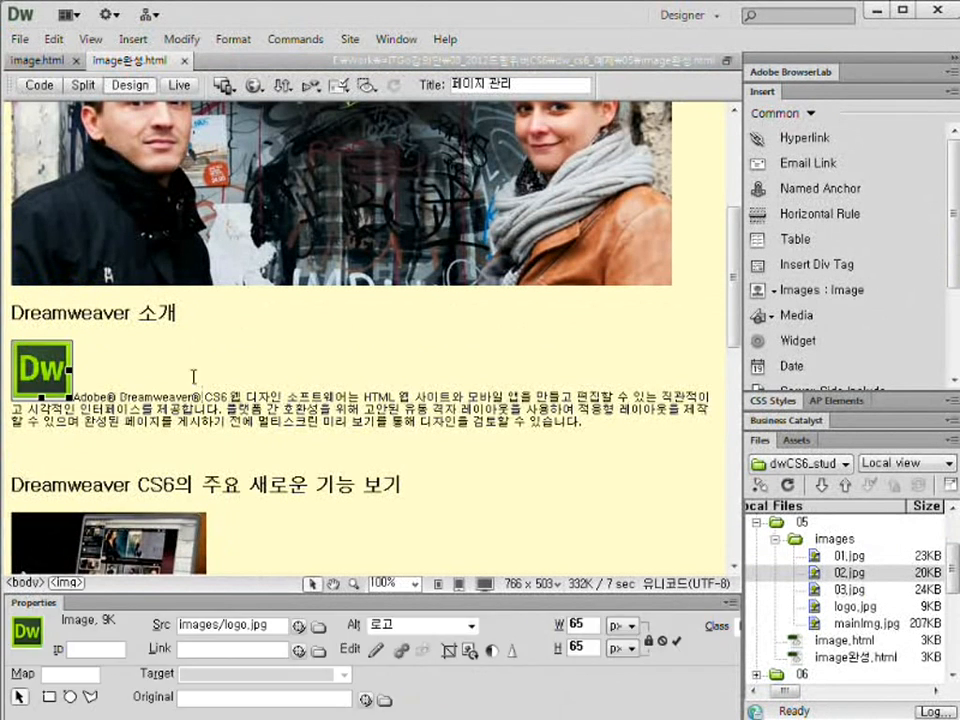
{"action": "scroll", "coordinate": [437, 393], "scroll_direction": "up", "scroll_amount": 1}
{"action": "scroll", "coordinate": [437, 393], "scroll_direction": "up", "scroll_amount": 1}
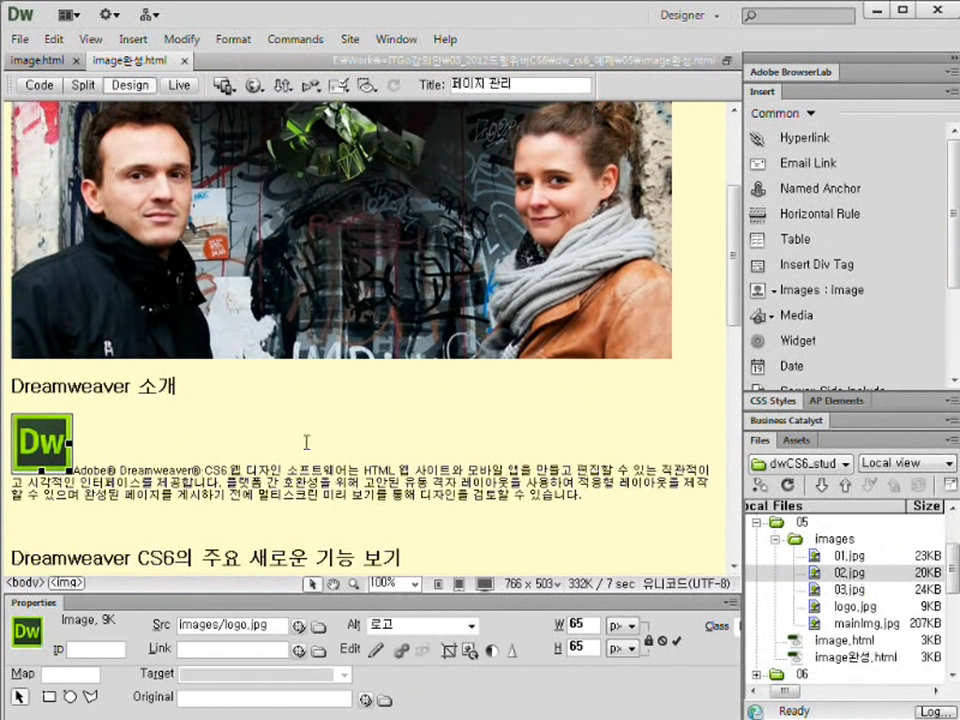
{"action": "left_click", "coordinate": [199, 433]}
{"action": "left_click", "coordinate": [30, 442]}
{"action": "left_click", "coordinate": [82, 86]}
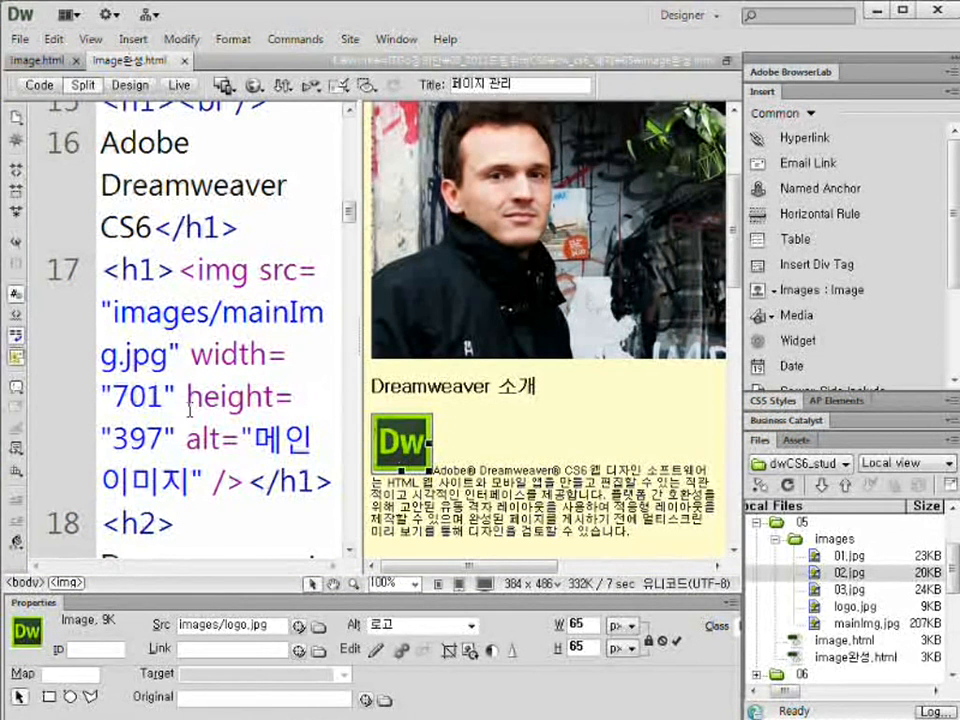
Locate the logo's img tag in the page code from the paragraph under "Dreamweaver 소개"
{"action": "left_click", "coordinate": [502, 467]}
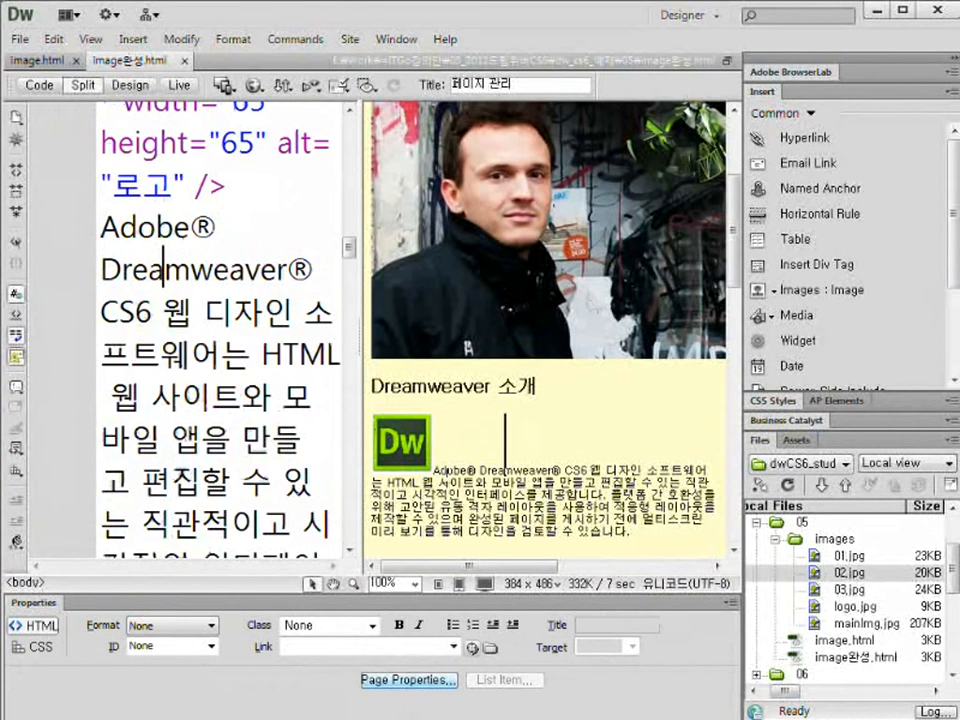
{"action": "left_click_drag", "start_coordinate": [447, 471], "coordinate": [404, 457]}
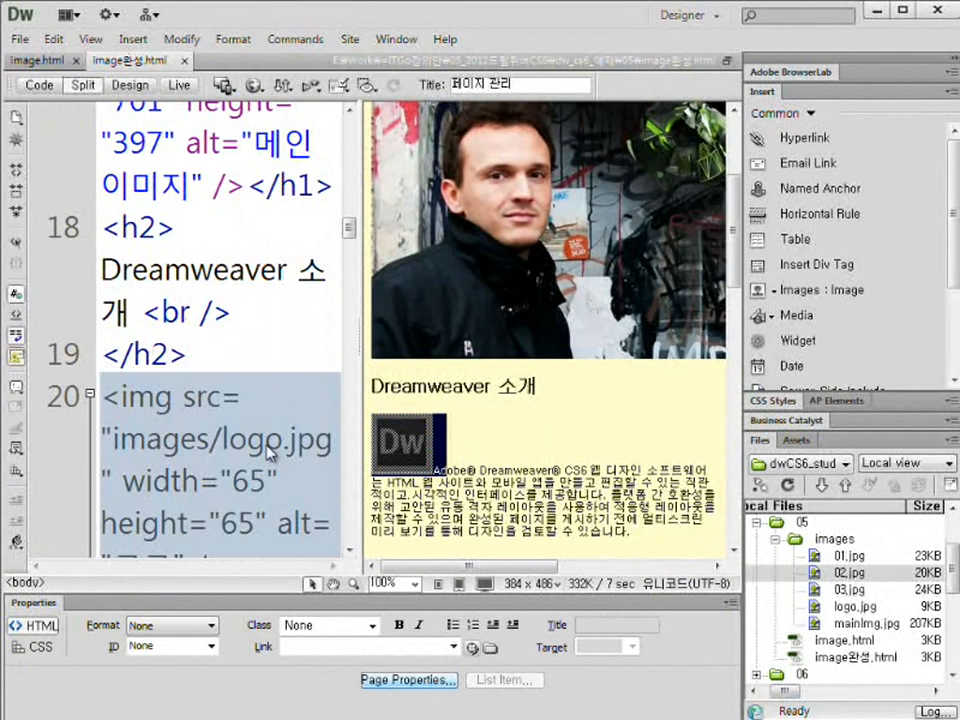
{"action": "left_click", "coordinate": [351, 552]}
{"action": "left_click", "coordinate": [351, 552]}
{"action": "left_click", "coordinate": [351, 552]}
{"action": "left_click", "coordinate": [351, 552]}
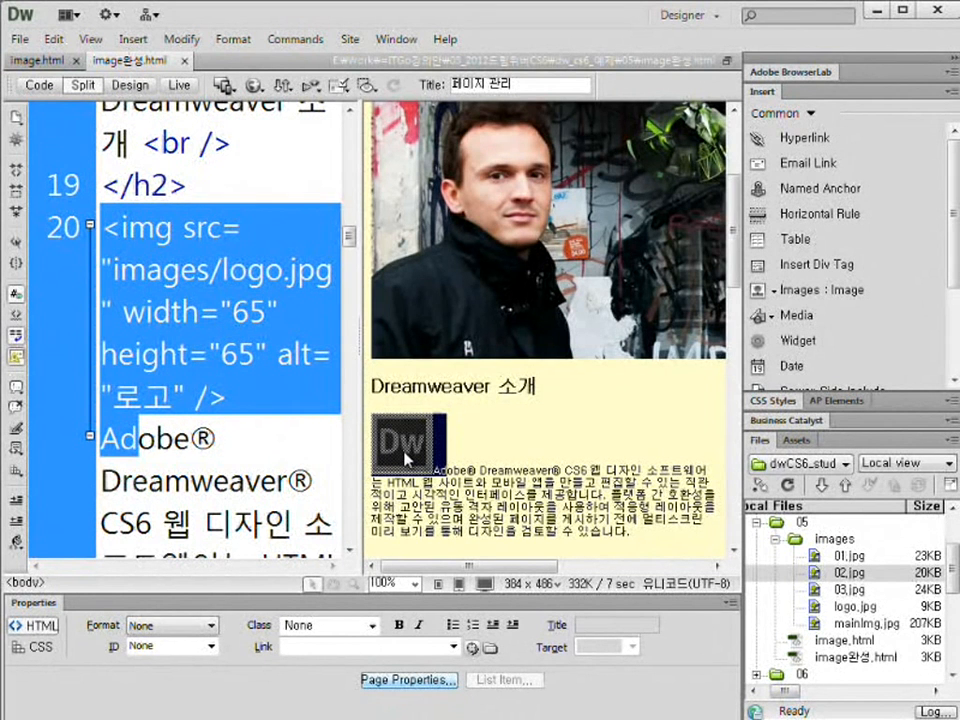
{"action": "left_click", "coordinate": [203, 310]}
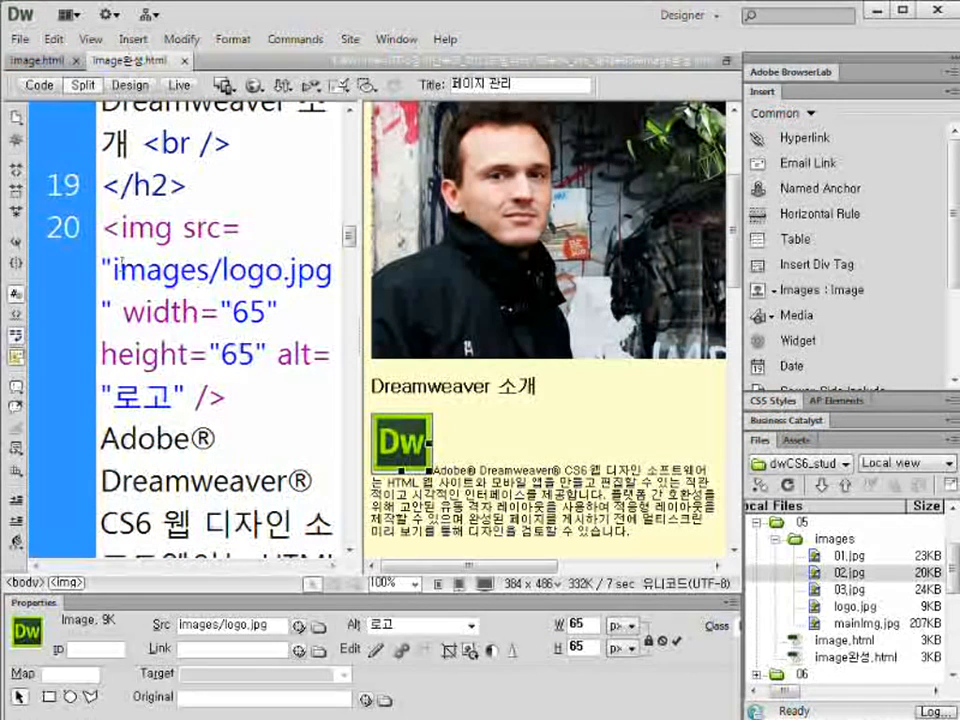
Examine the src, width, height and alt attributes of the logo's img tag, and widen the code area
{"action": "double_click", "coordinate": [140, 312]}
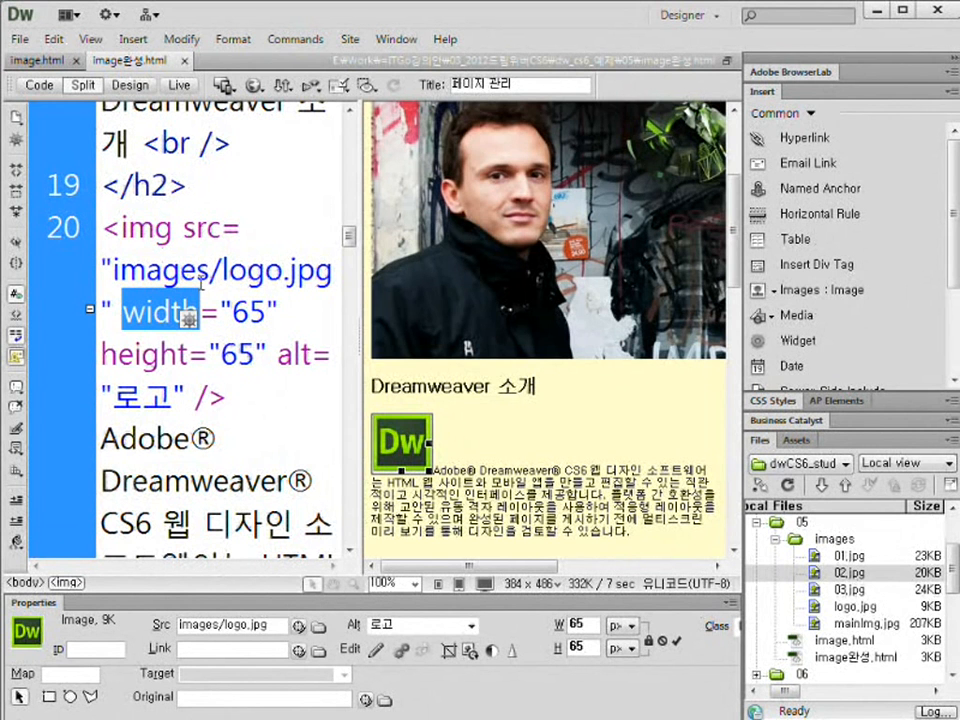
{"action": "left_click_drag", "start_coordinate": [118, 268], "coordinate": [290, 268]}
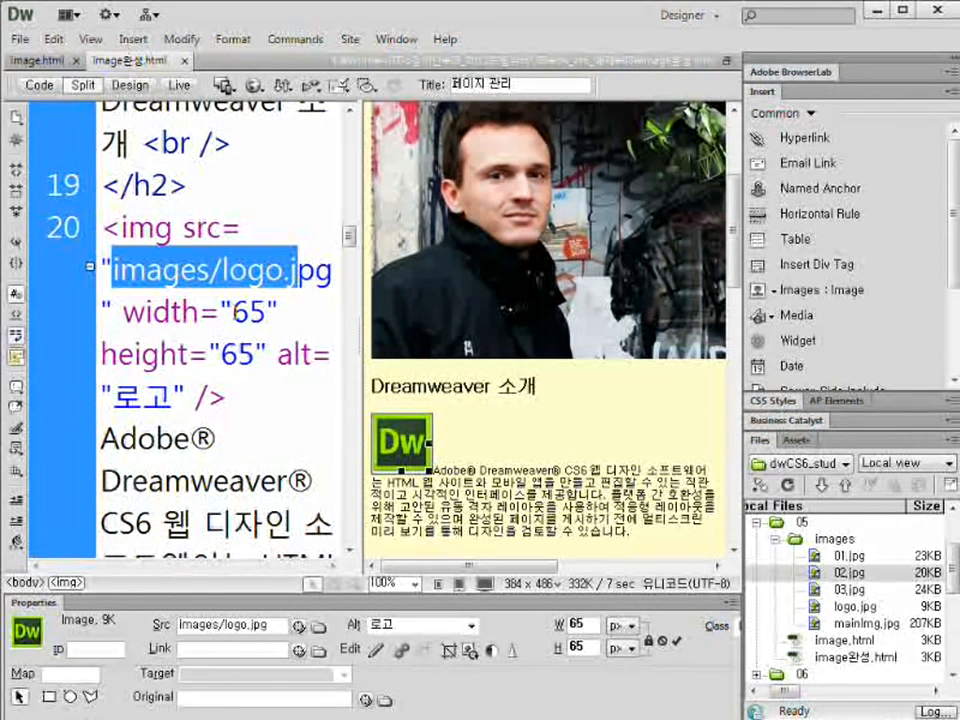
{"action": "left_click_drag", "start_coordinate": [232, 312], "coordinate": [256, 316]}
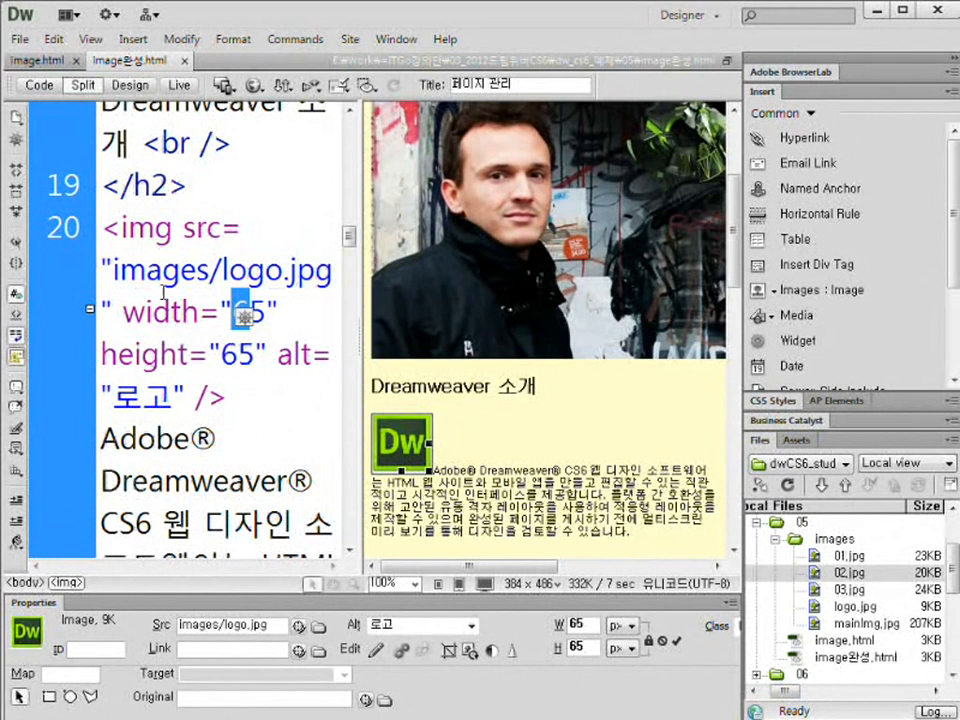
{"action": "left_click_drag", "start_coordinate": [236, 395], "coordinate": [100, 228]}
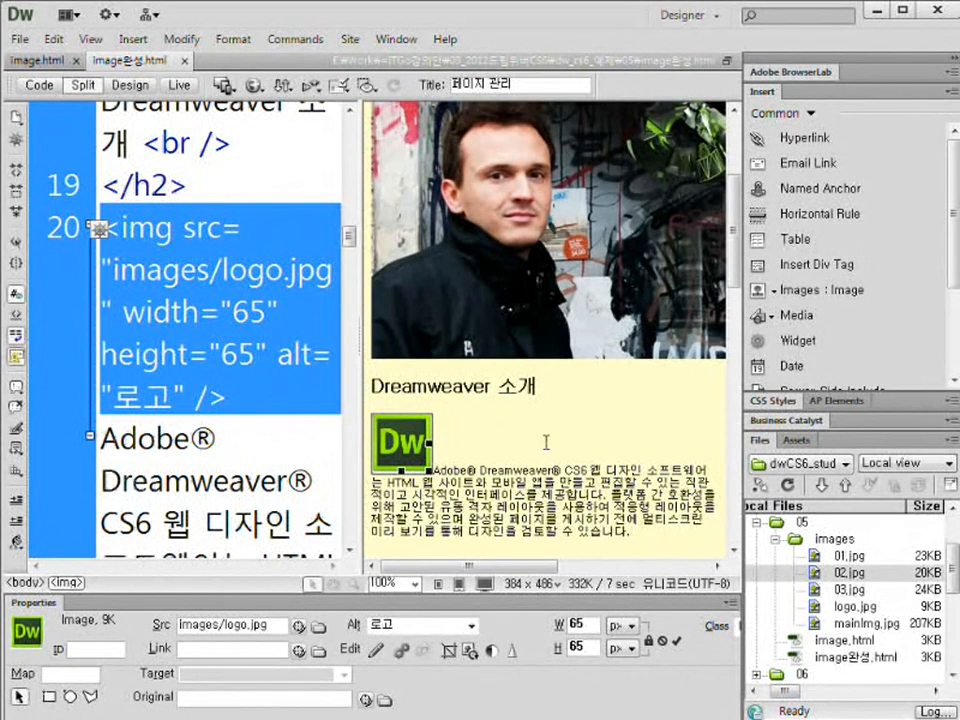
{"action": "left_click", "coordinate": [146, 270]}
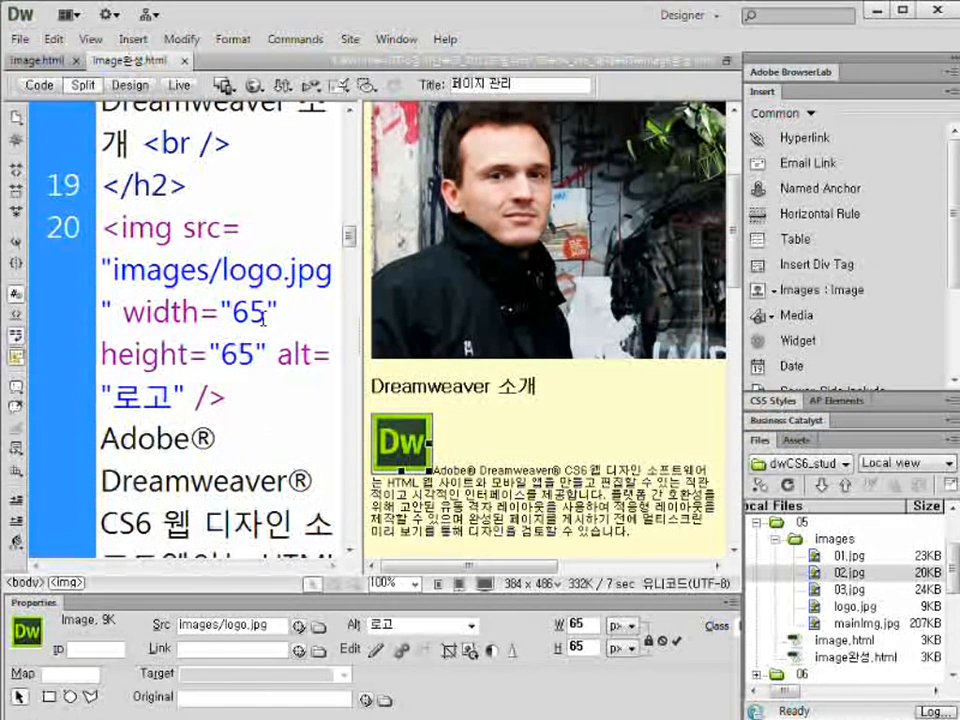
{"action": "left_click", "coordinate": [123, 313]}
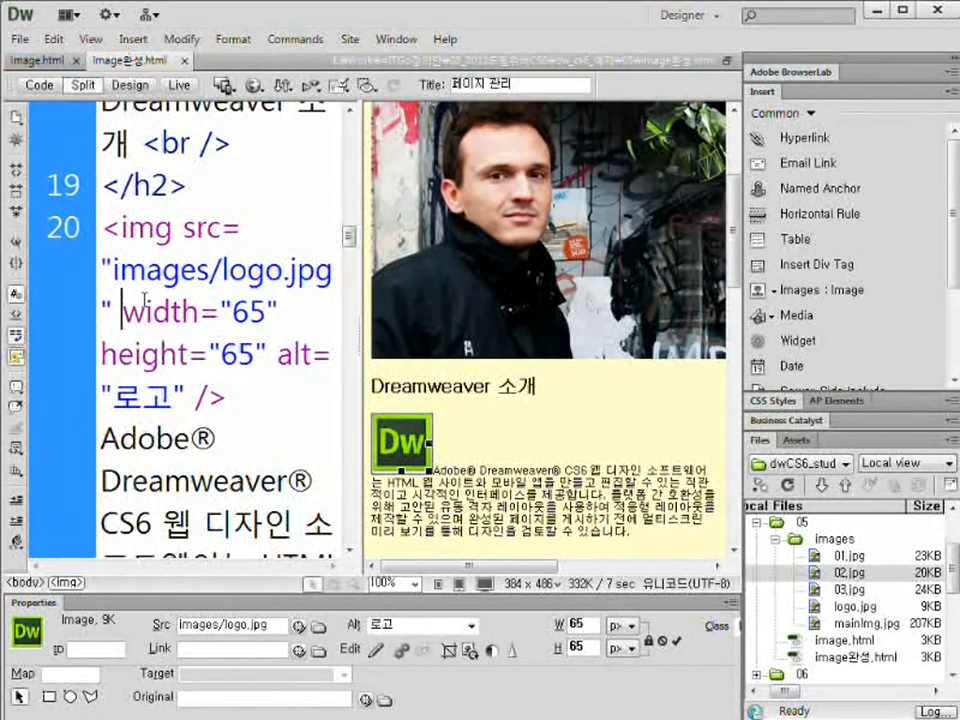
{"action": "left_click", "coordinate": [292, 322]}
{"action": "left_click", "coordinate": [195, 397]}
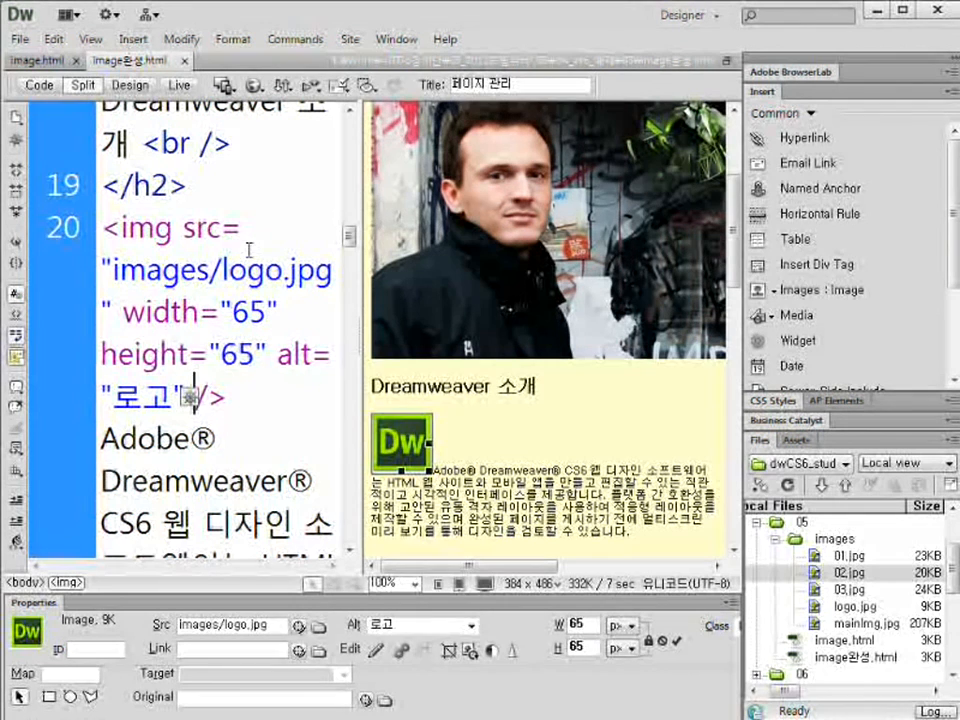
{"action": "left_click", "coordinate": [106, 311]}
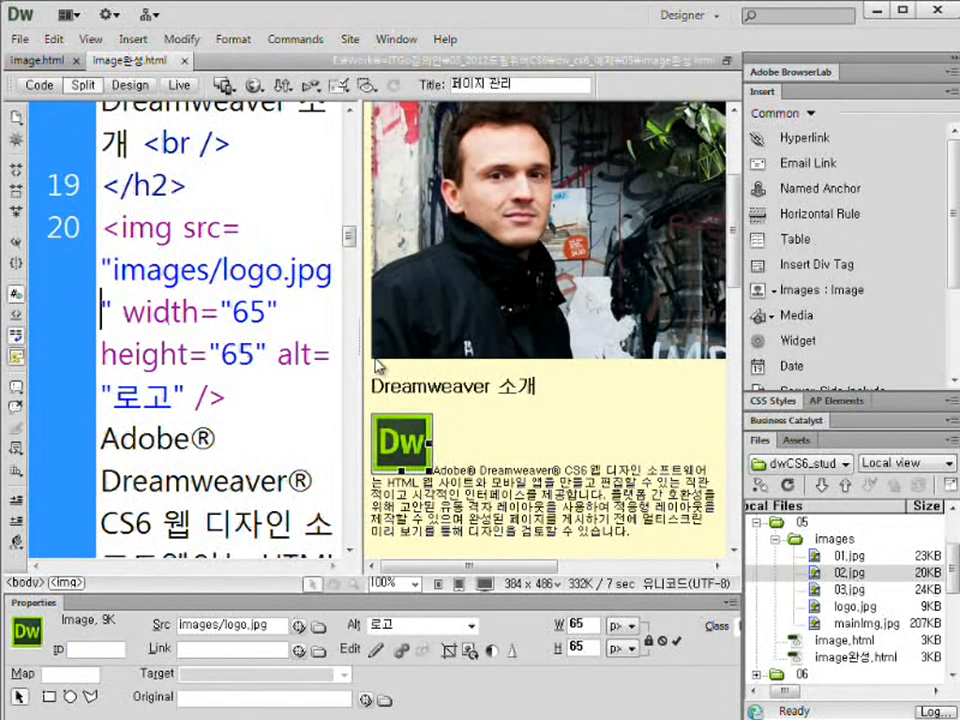
{"action": "left_click_drag", "start_coordinate": [361, 337], "coordinate": [458, 337]}
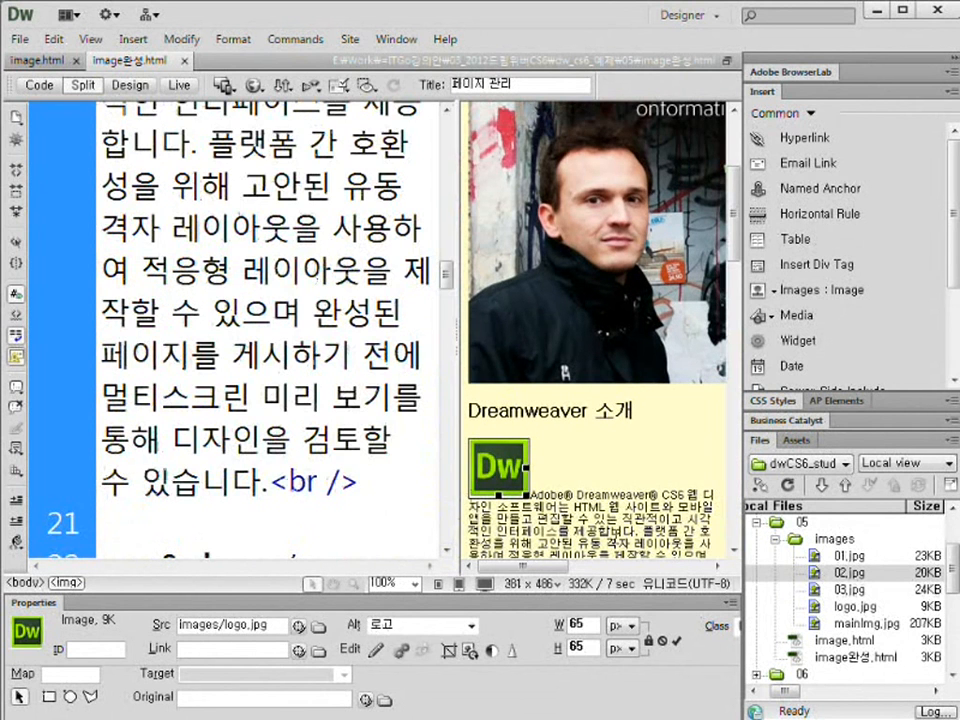
Add align="left" after the src attribute in the logo's img tag and update the design display
{"action": "left_click_drag", "start_coordinate": [548, 508], "coordinate": [504, 484]}
{"action": "left_click", "coordinate": [248, 270]}
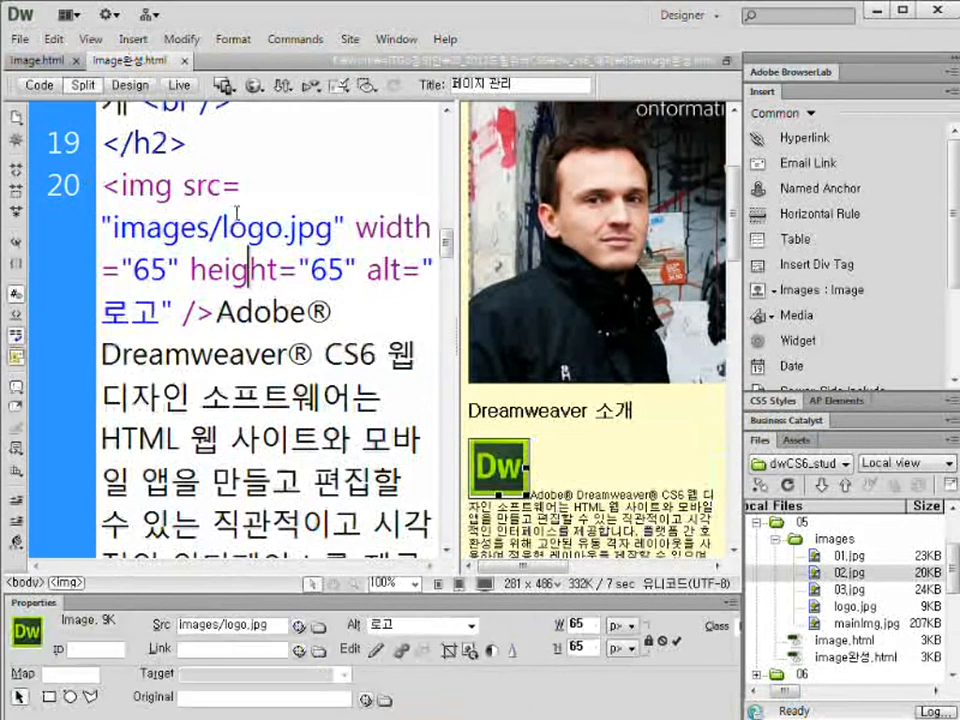
{"action": "left_click", "coordinate": [354, 228]}
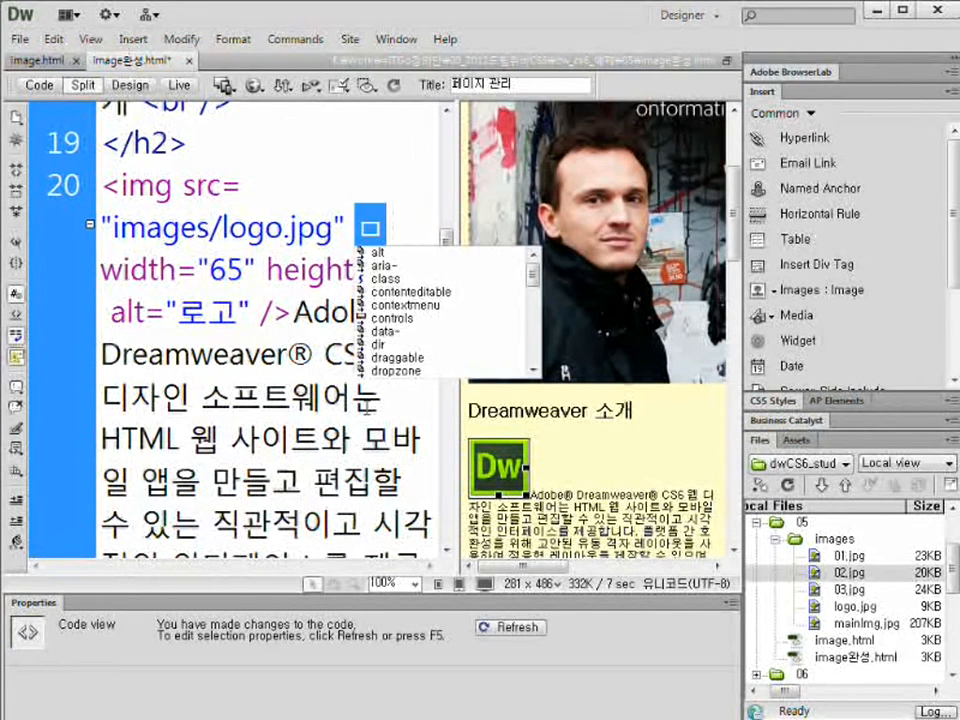
{"action": "type", "text": "altgn-"}
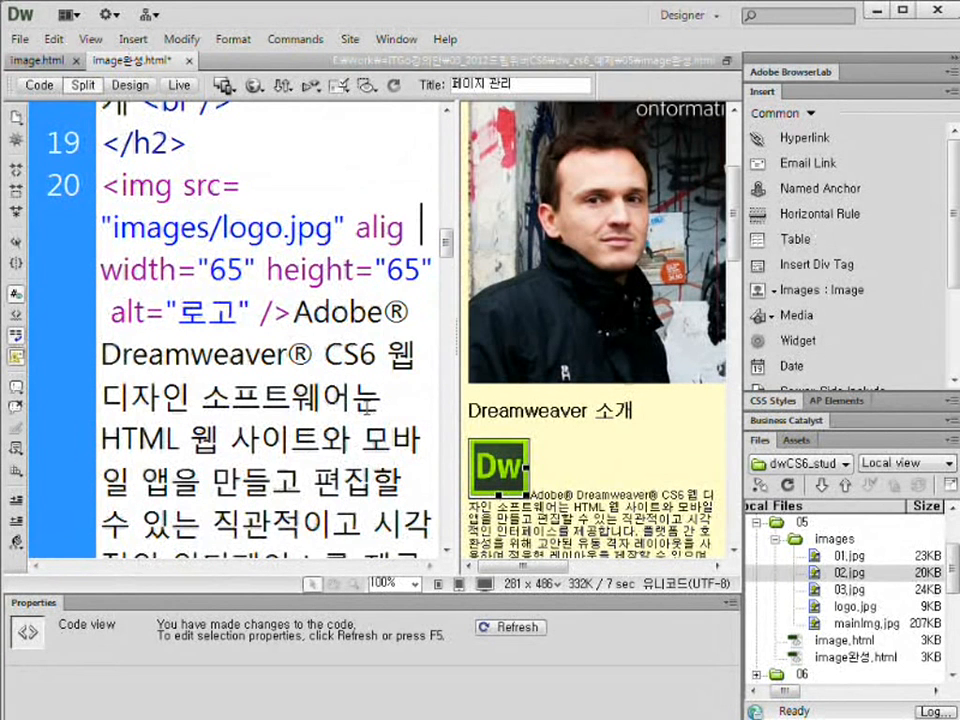
{"action": "key", "text": "BackSpace"}
{"action": "key", "text": "BackSpace"}
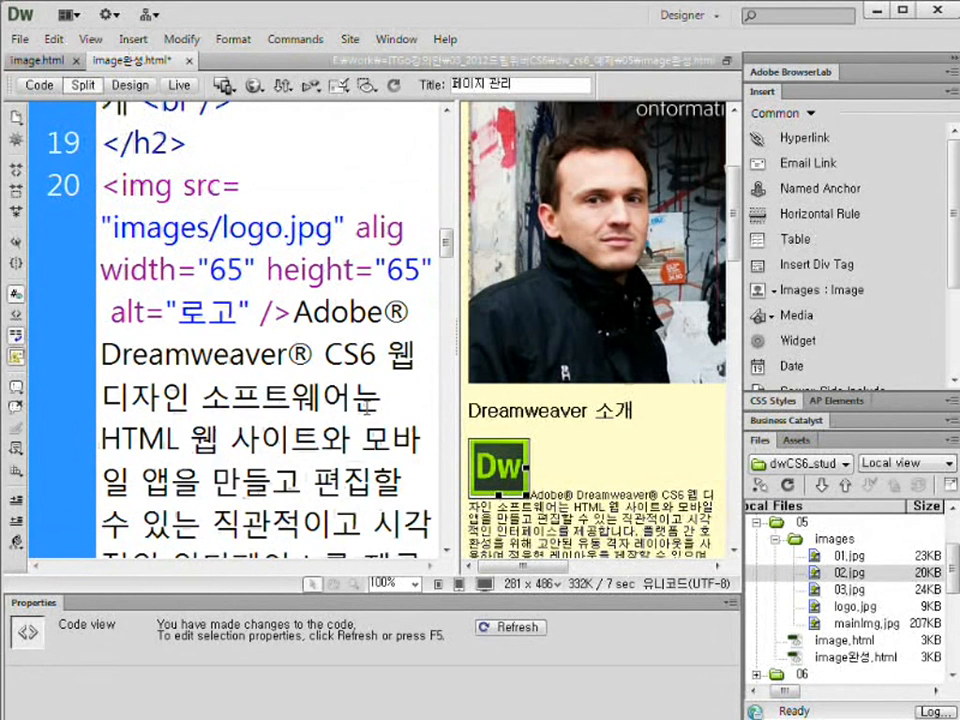
{"action": "type", "text": "n="}
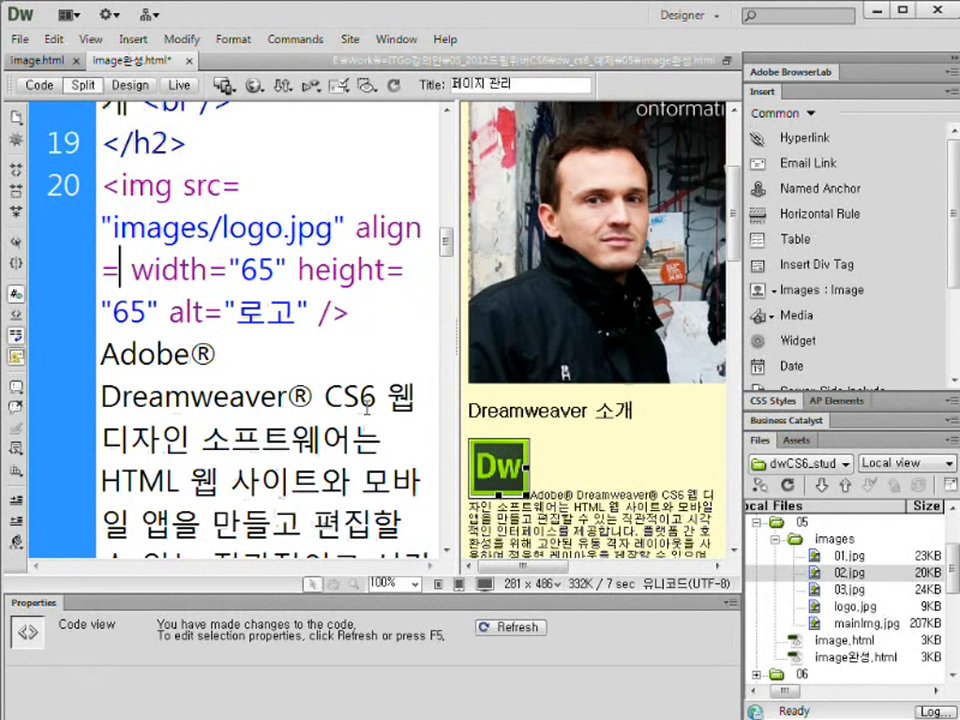
{"action": "type", "text": "\""}
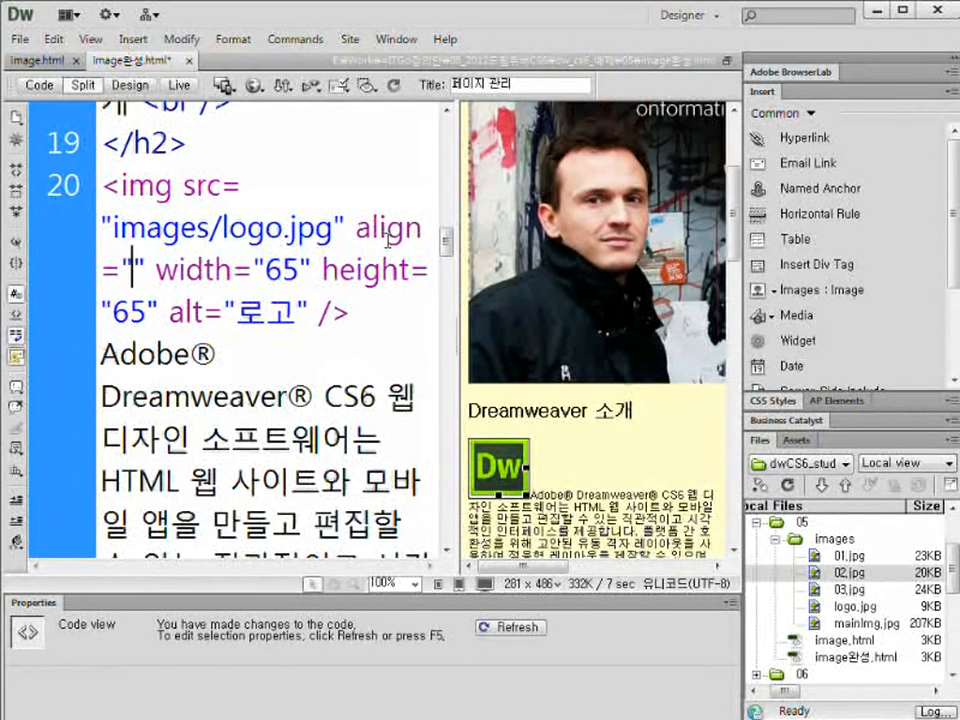
{"action": "type", "text": "left"}
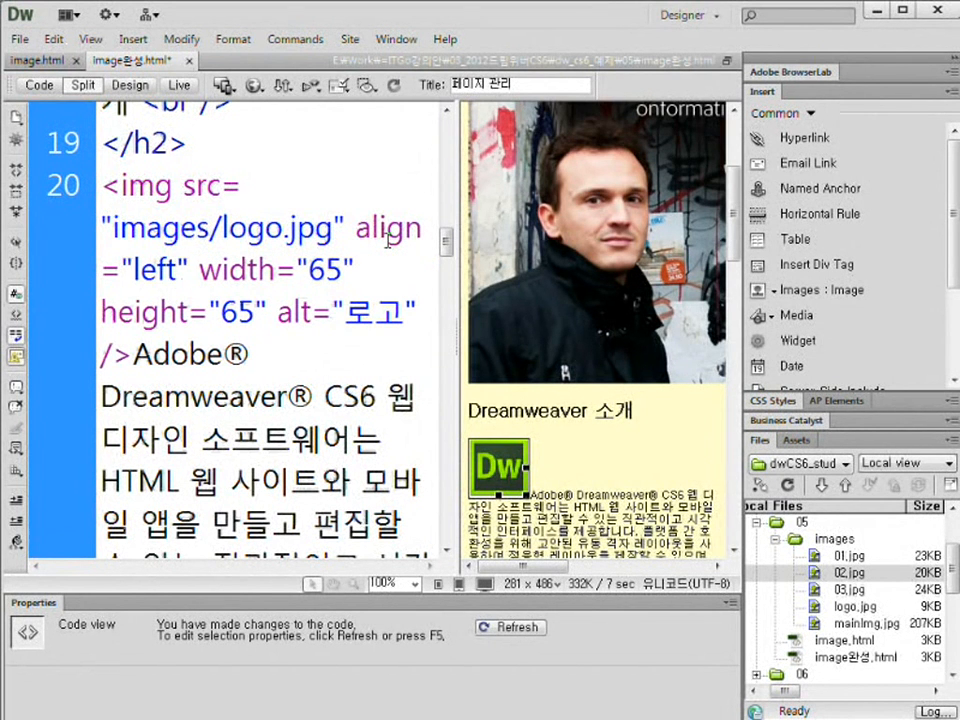
{"action": "left_click_drag", "start_coordinate": [356, 228], "coordinate": [196, 262]}
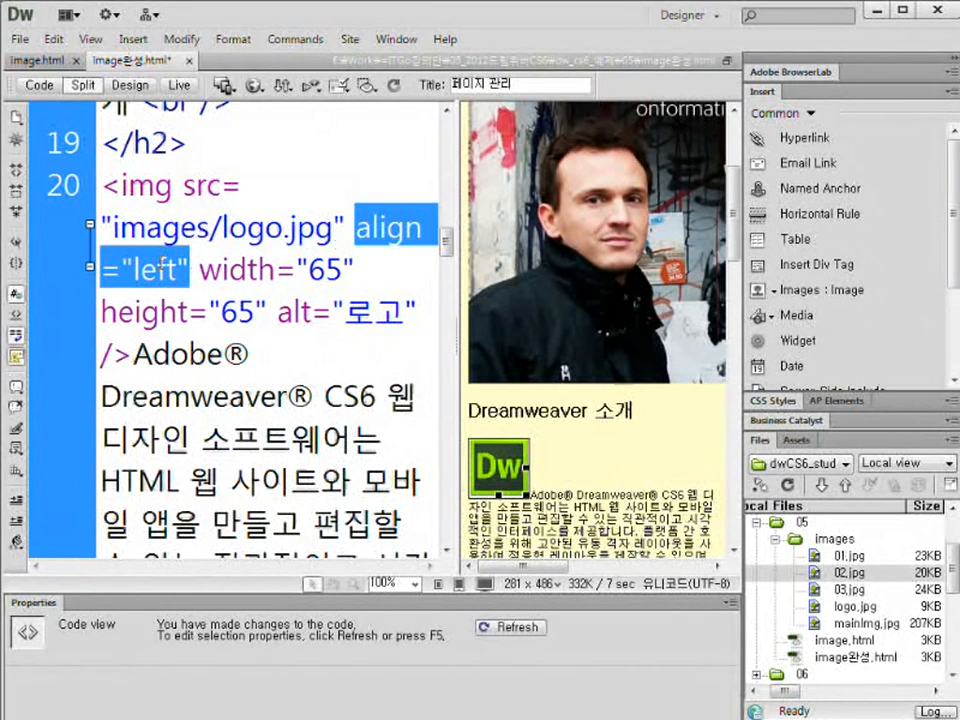
{"action": "left_click", "coordinate": [556, 490]}
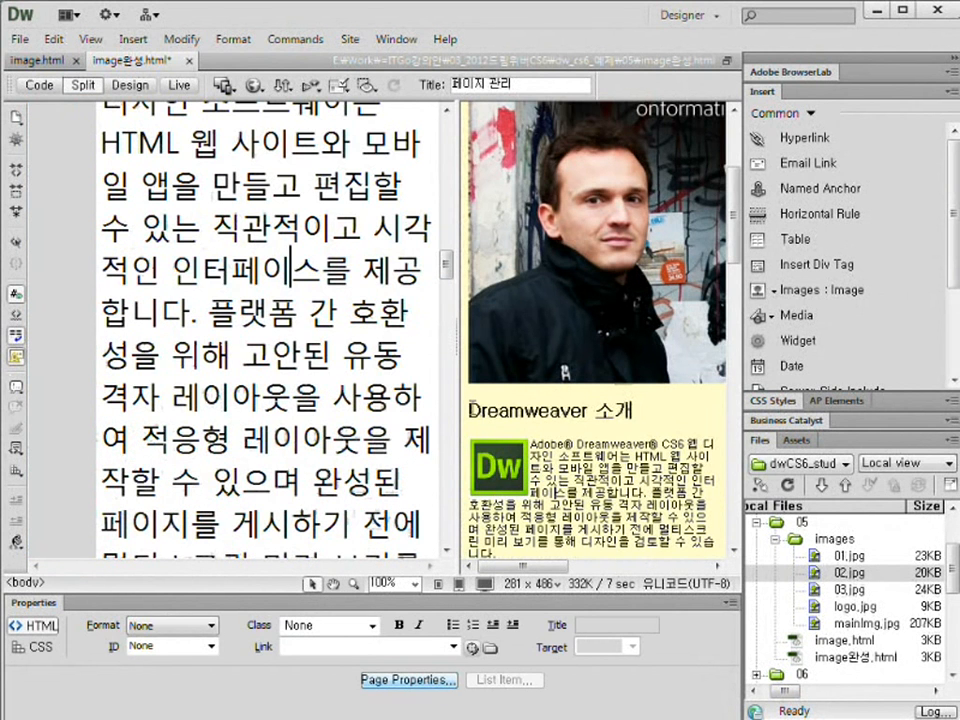
Widen the design area and examine how the "Dreamweaver 소개" paragraph wraps around the left-aligned logo
{"action": "left_click_drag", "start_coordinate": [460, 357], "coordinate": [416, 357]}
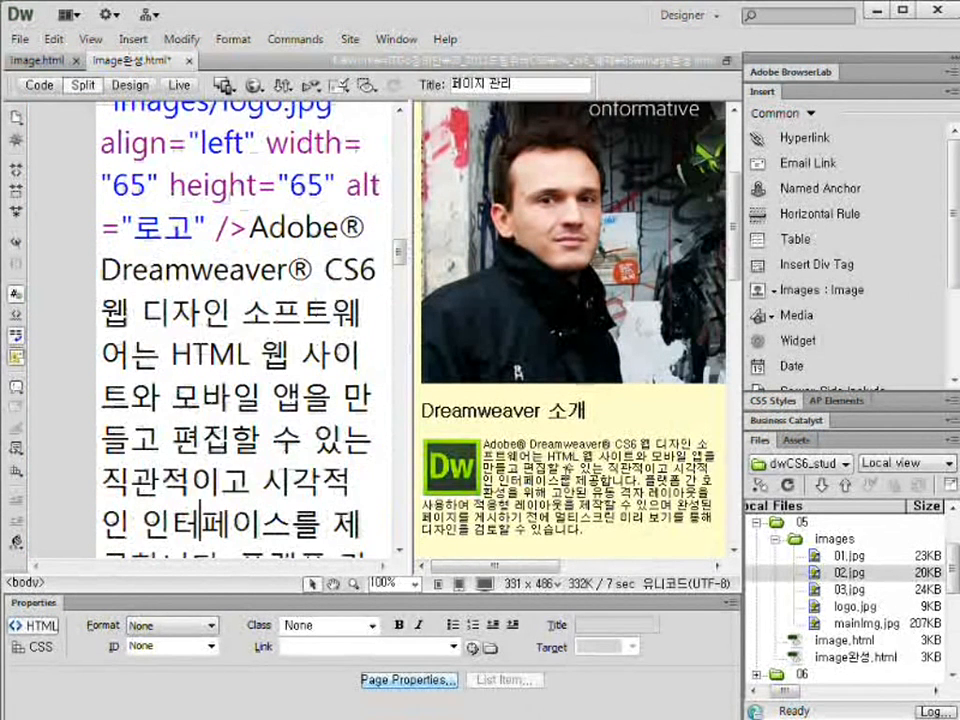
{"action": "scroll", "coordinate": [464, 322], "scroll_direction": "down", "scroll_amount": 3}
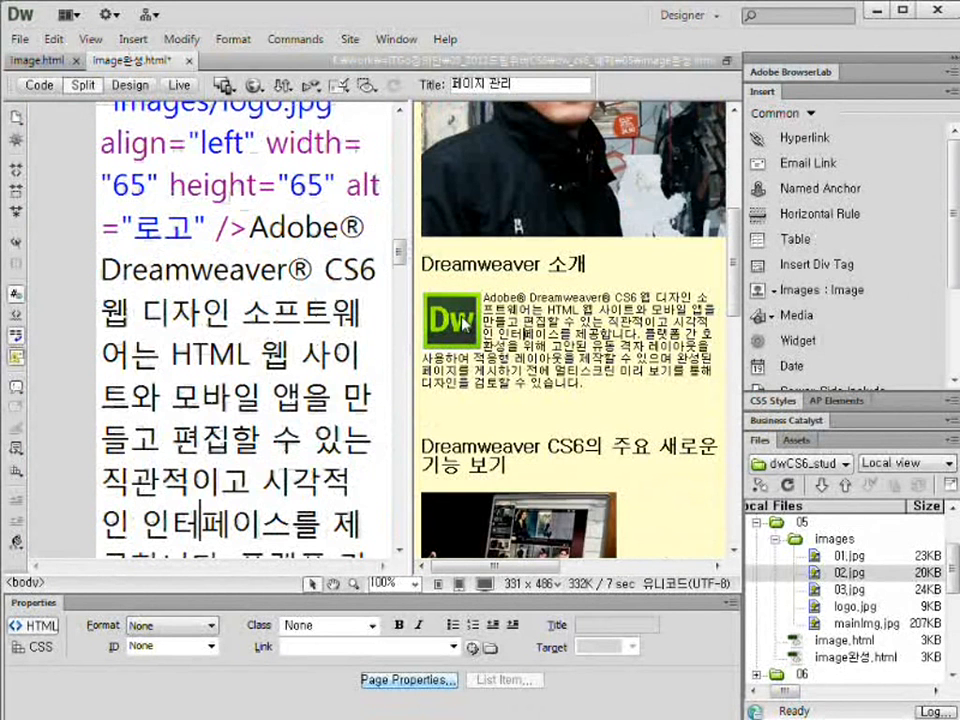
{"action": "left_click", "coordinate": [463, 323]}
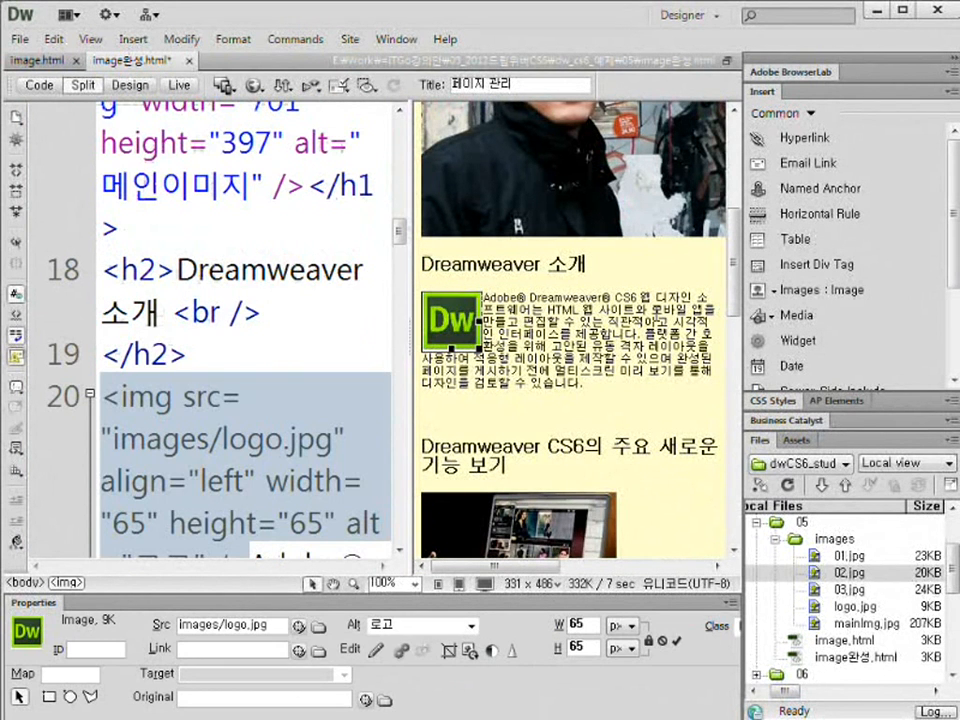
{"action": "left_click", "coordinate": [484, 312]}
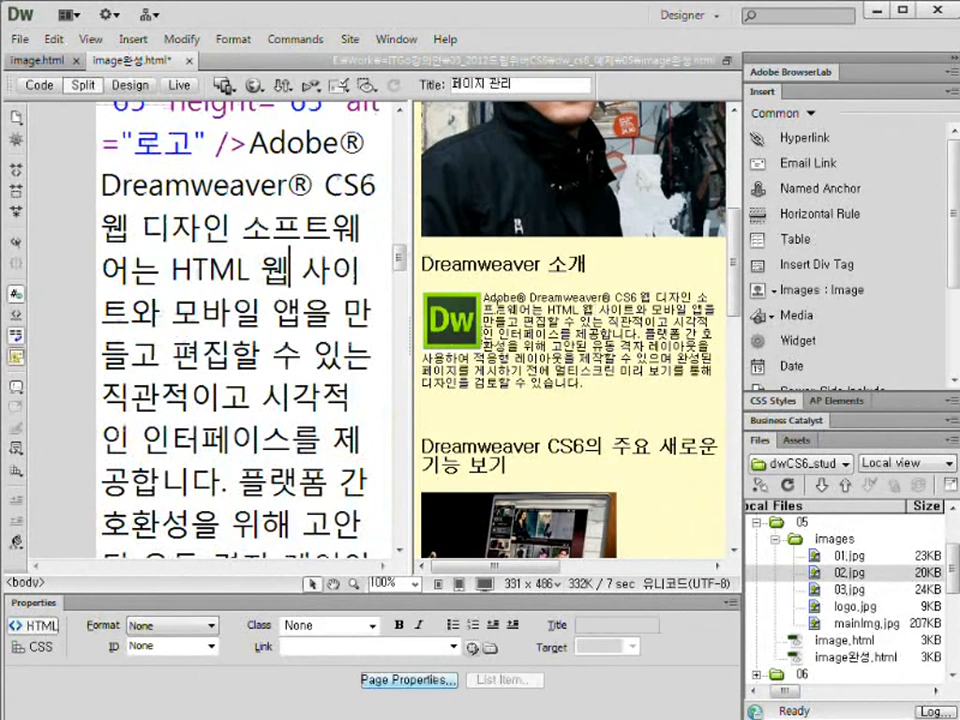
{"action": "left_click", "coordinate": [457, 332]}
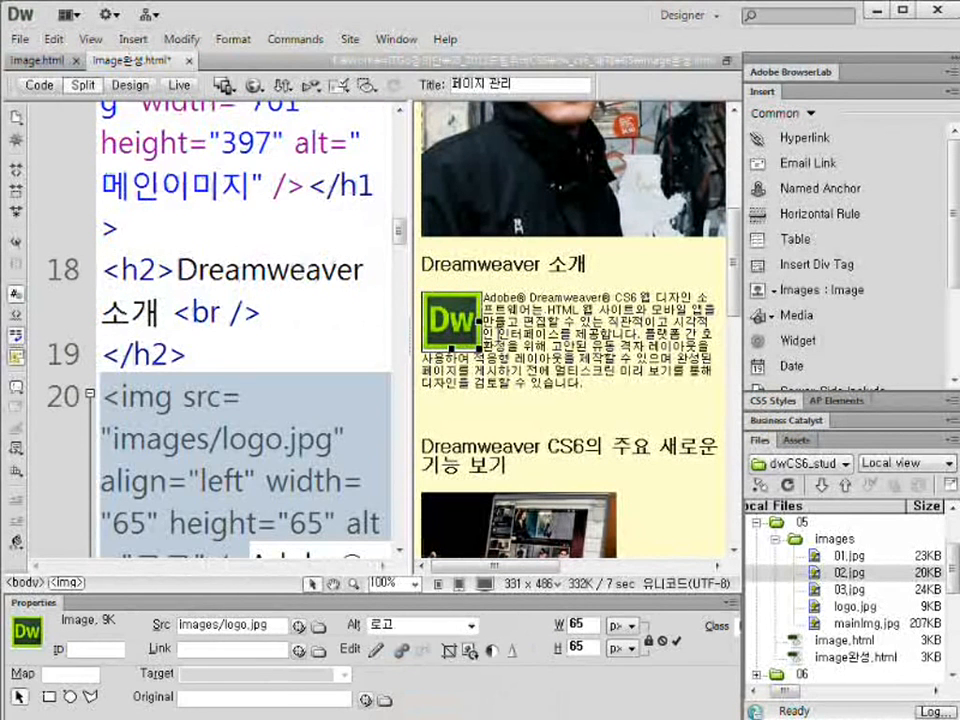
{"action": "left_click", "coordinate": [587, 346]}
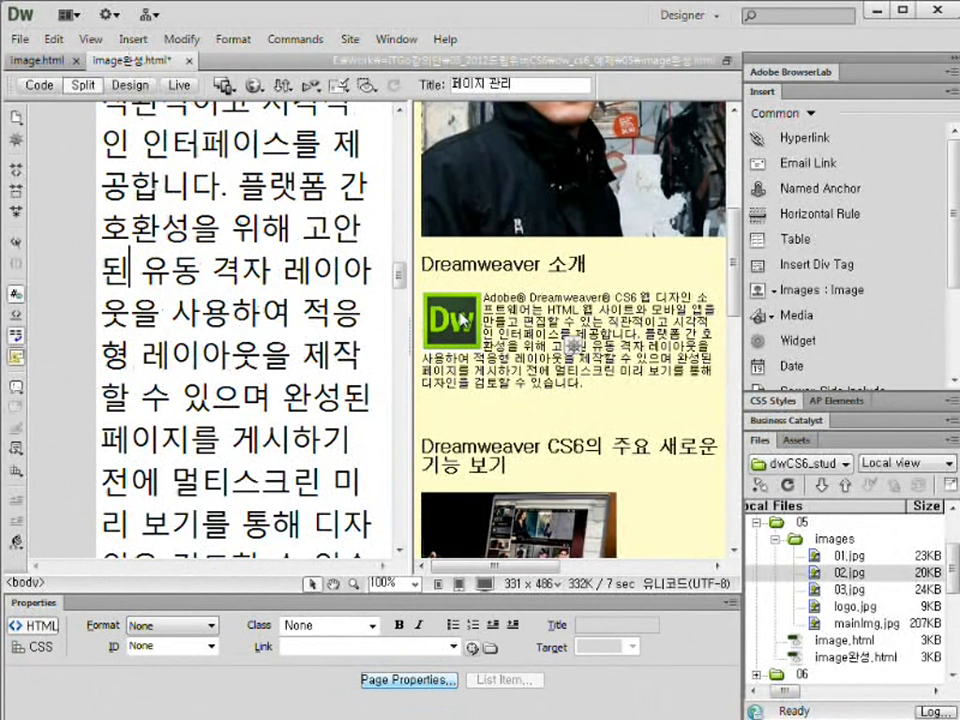
Change the align value in the logo's img tag to right and update the design display
{"action": "left_click", "coordinate": [572, 344]}
{"action": "left_click", "coordinate": [244, 482]}
{"action": "left_click_drag", "start_coordinate": [203, 482], "coordinate": [245, 482]}
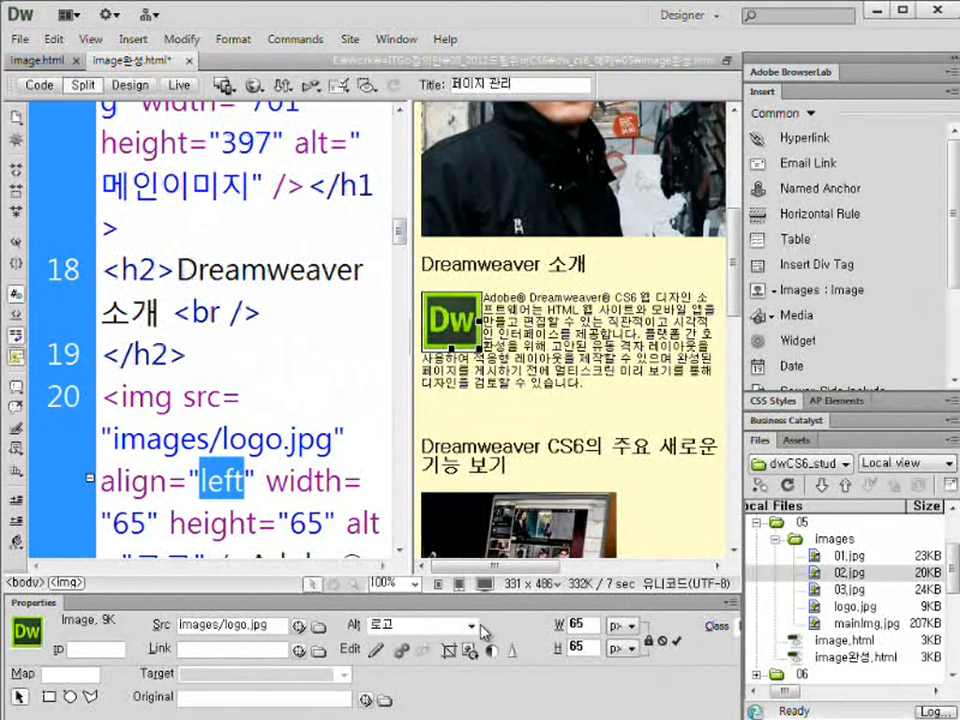
{"action": "type", "text": "right"}
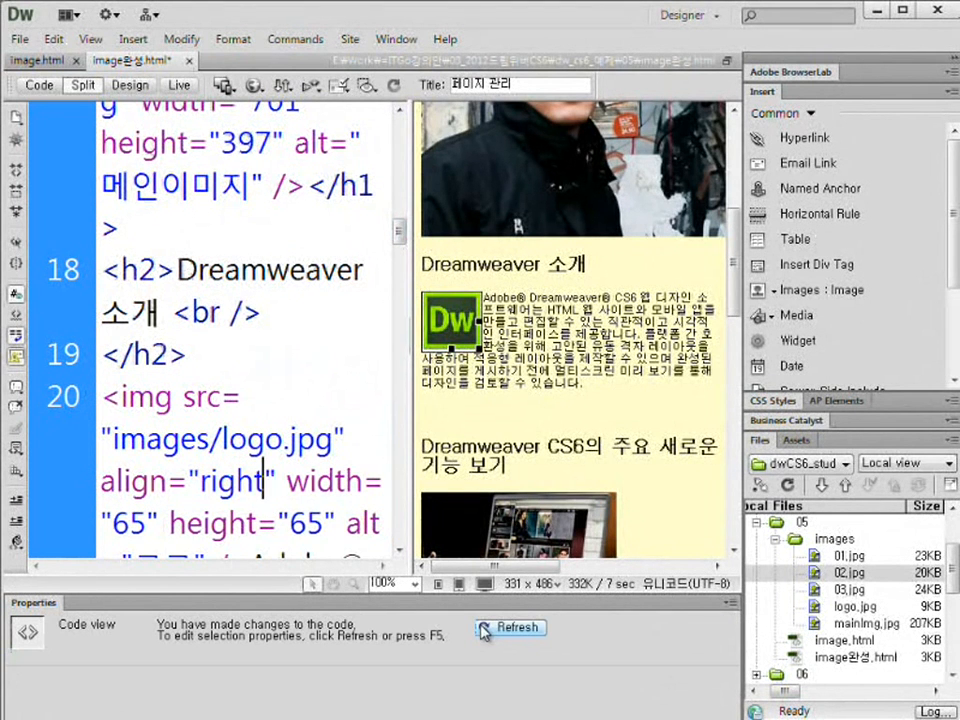
{"action": "left_click", "coordinate": [603, 407]}
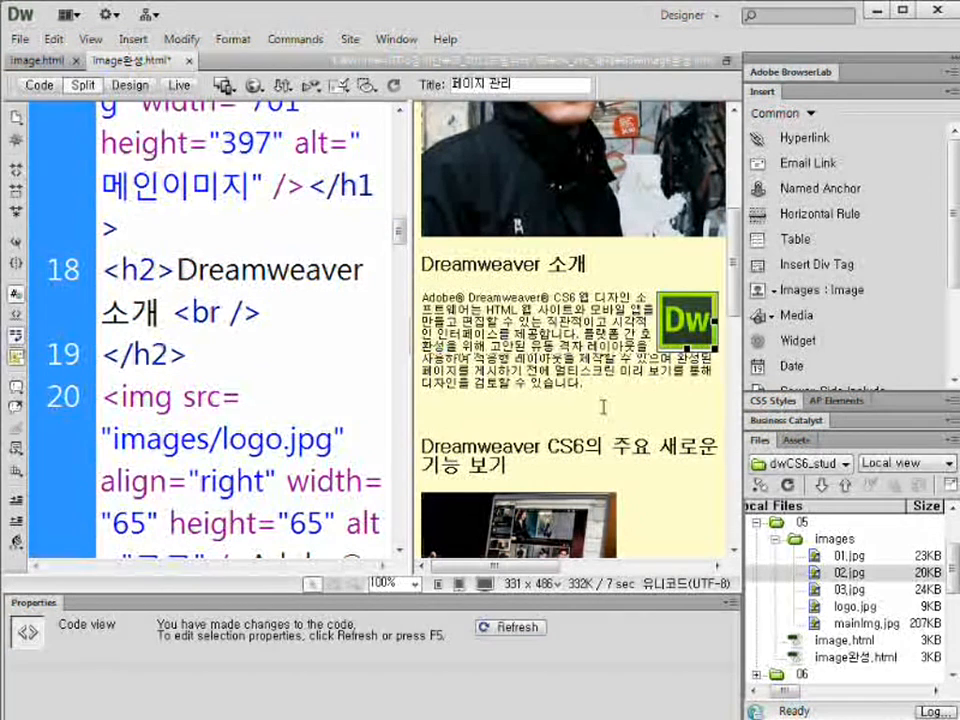
{"action": "left_click", "coordinate": [685, 340]}
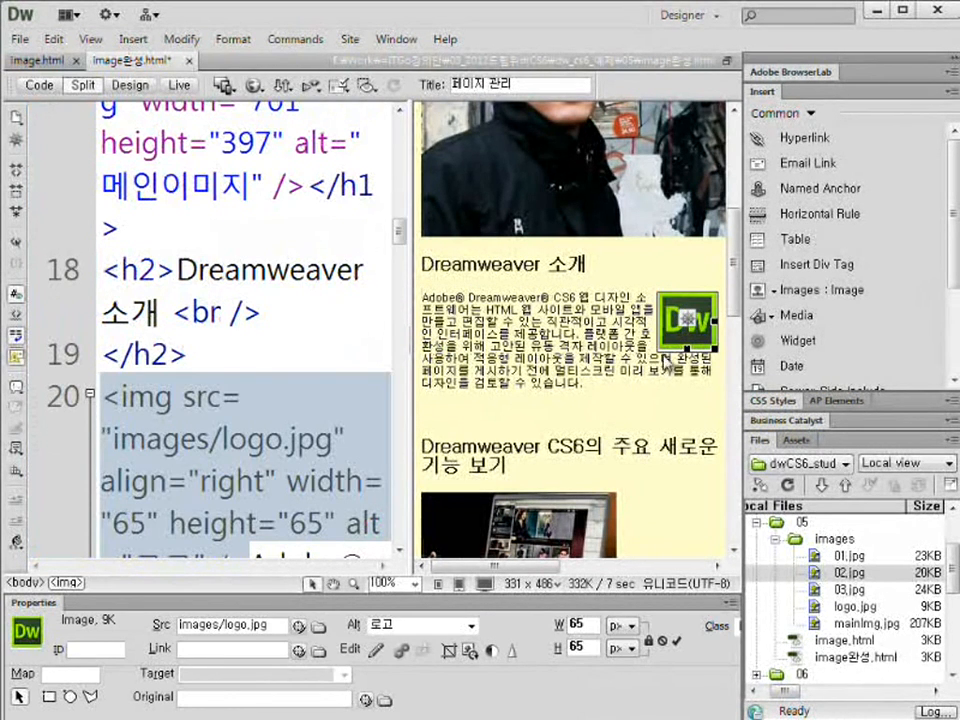
Set the logo's align attribute back to left in the code and update the design display
{"action": "left_click", "coordinate": [400, 550]}
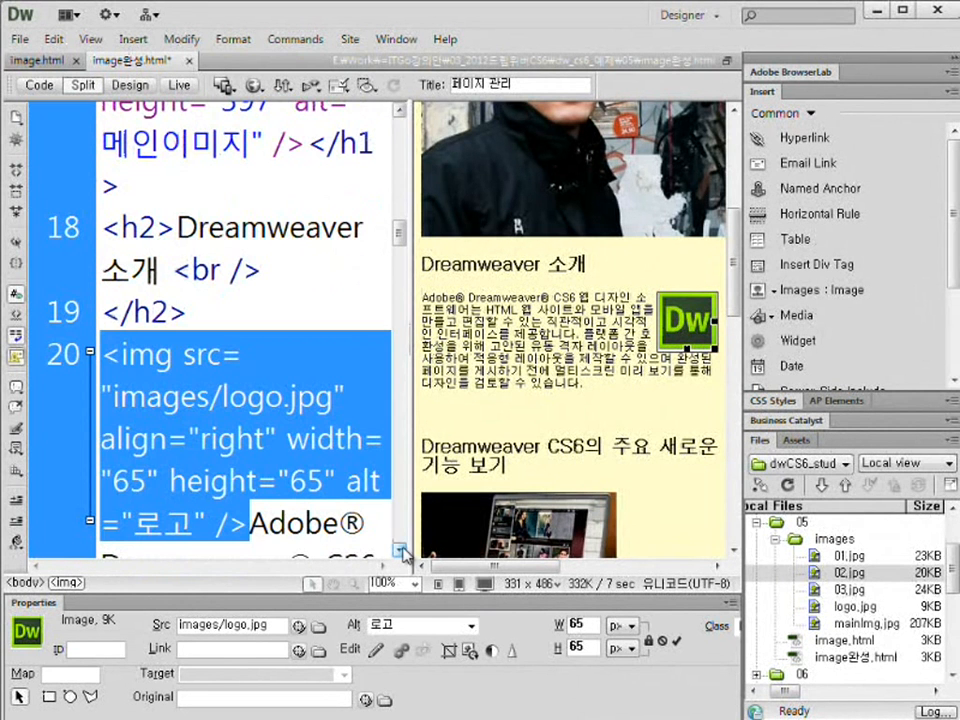
{"action": "left_click", "coordinate": [279, 437]}
{"action": "left_click_drag", "start_coordinate": [200, 437], "coordinate": [265, 437]}
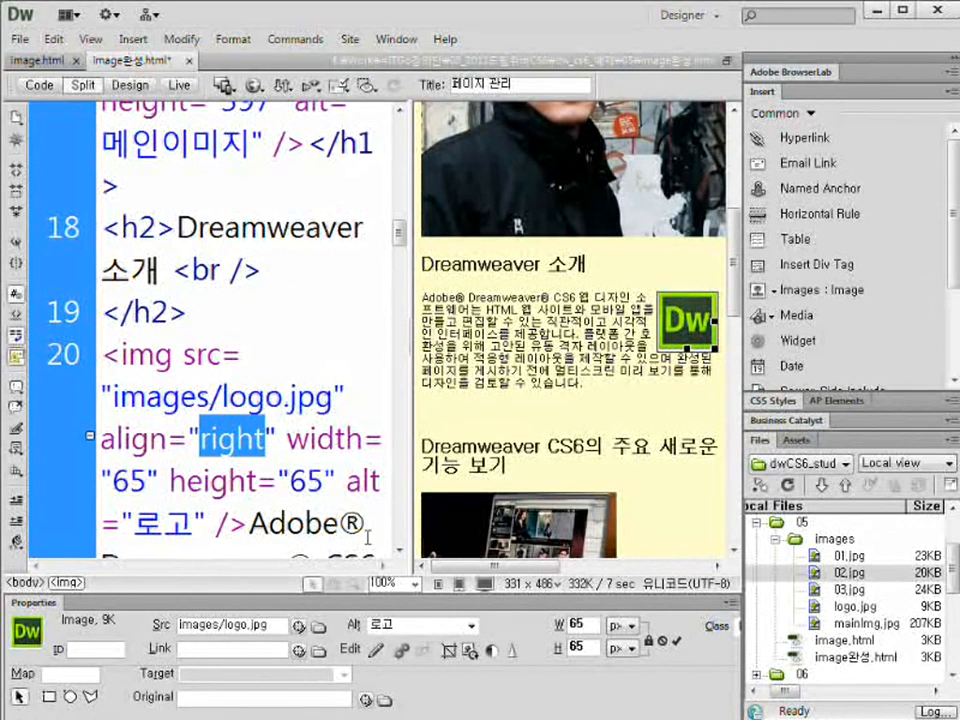
{"action": "type", "text": "left"}
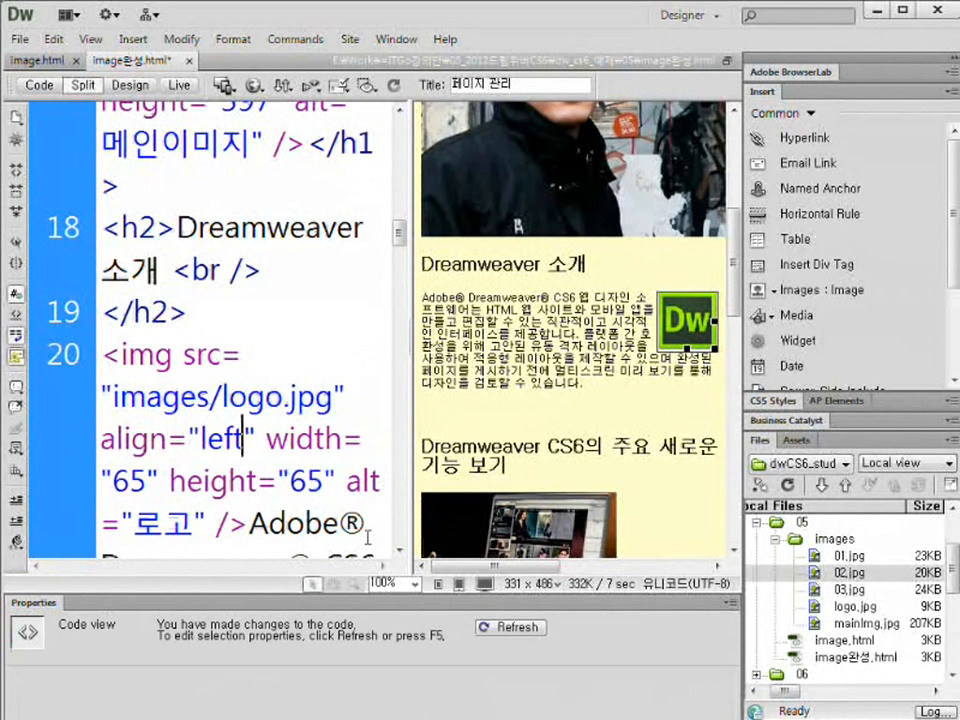
{"action": "left_click", "coordinate": [533, 413]}
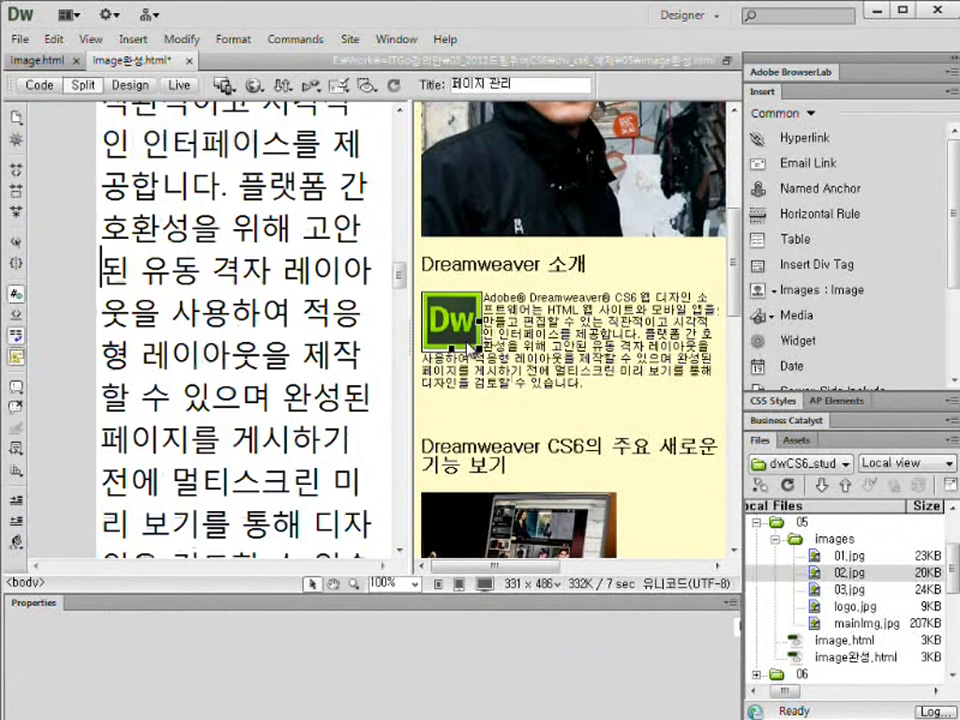
Add hspace="10" after the align attribute in the logo's img tag and update the design display
{"action": "left_click", "coordinate": [465, 325]}
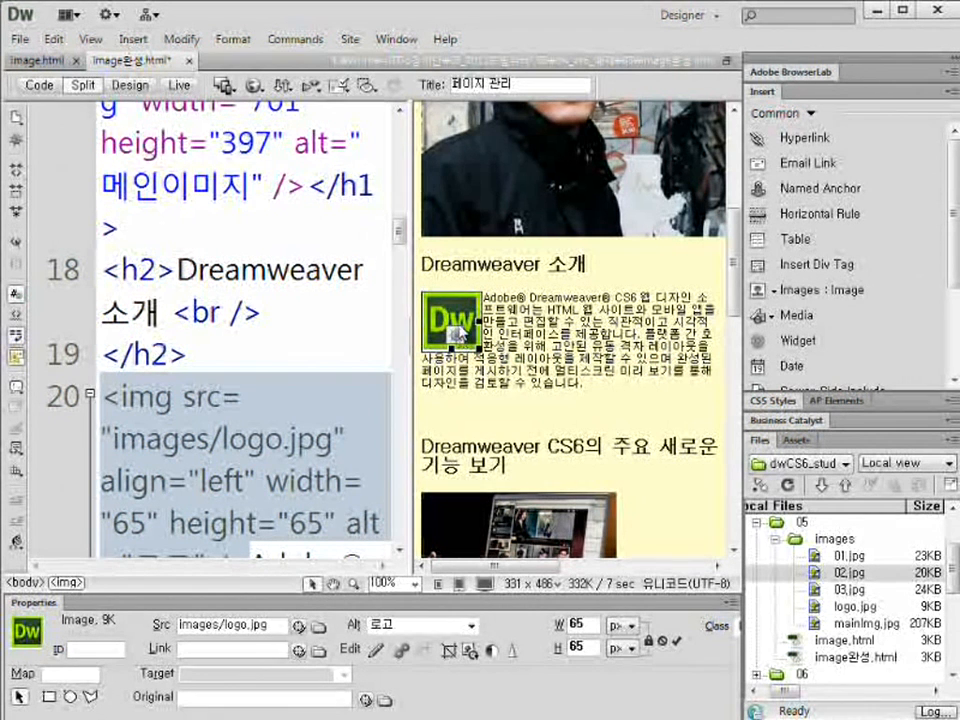
{"action": "left_click", "coordinate": [403, 553]}
{"action": "left_click", "coordinate": [403, 553]}
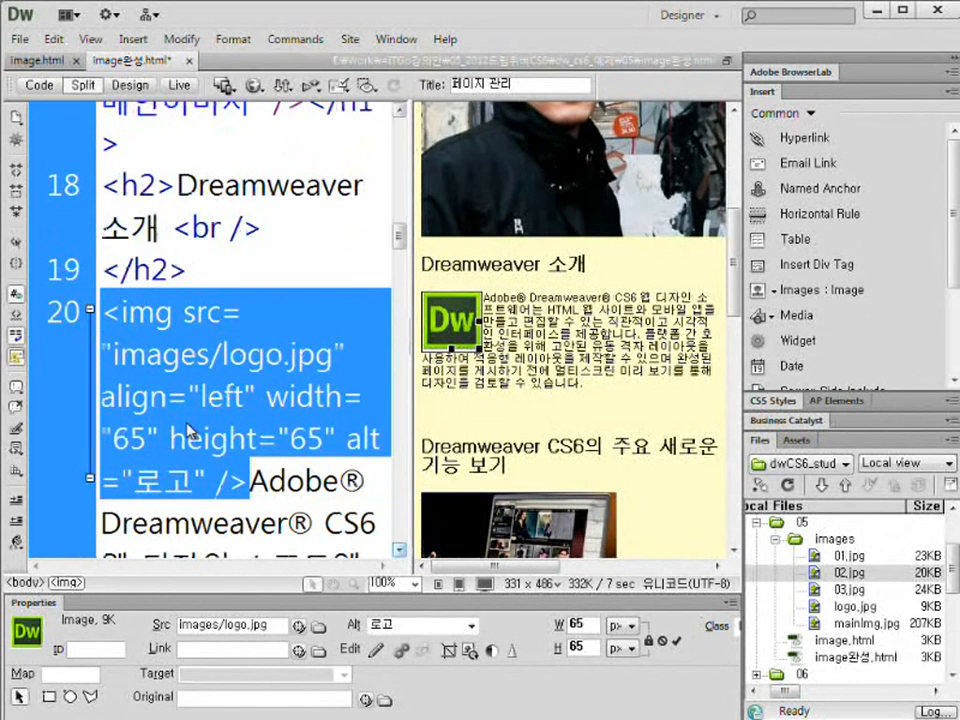
{"action": "left_click", "coordinate": [253, 400]}
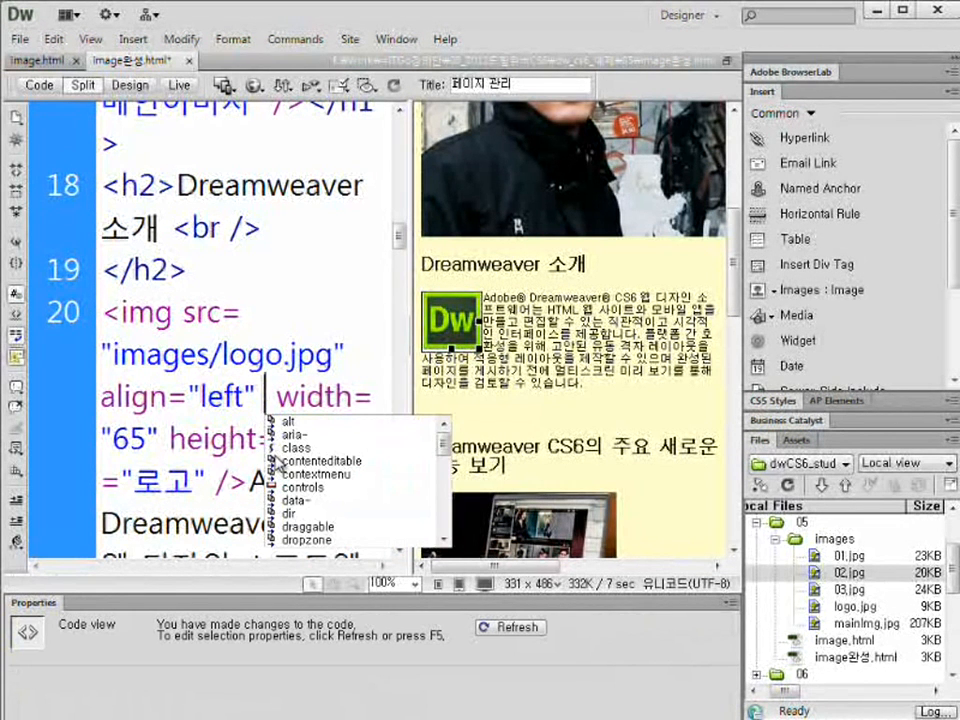
{"action": "type", "text": "hspace"}
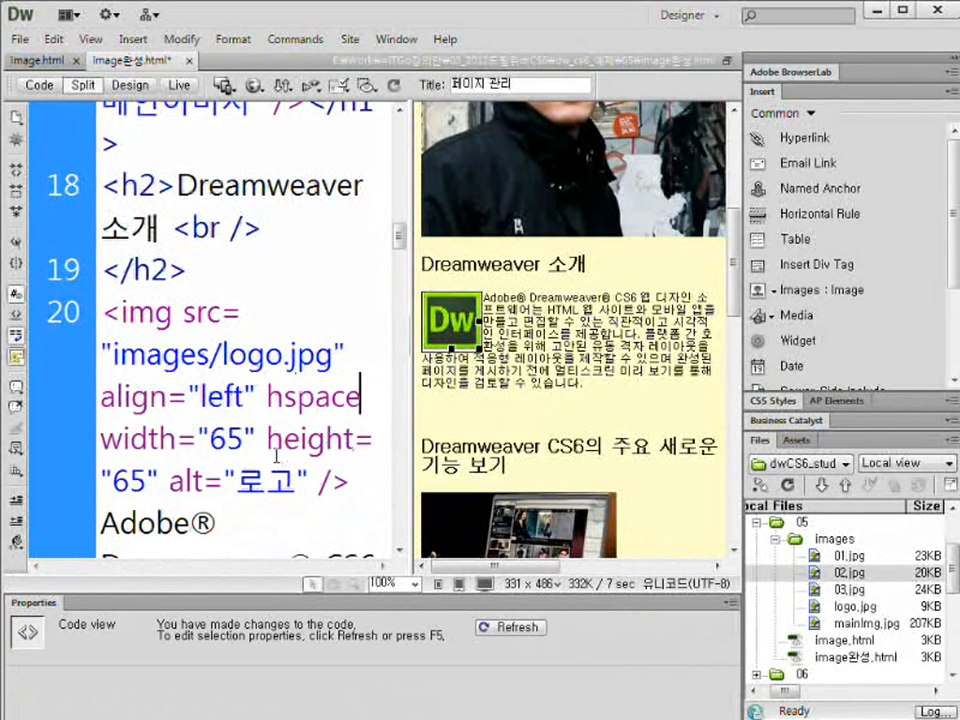
{"action": "type", "text": "="}
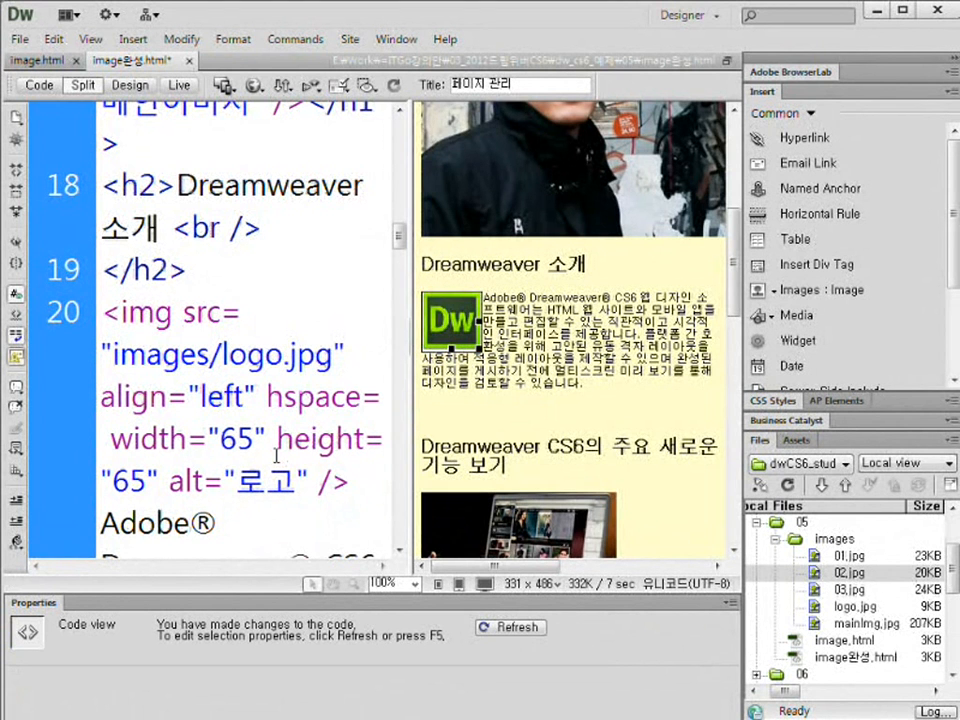
{"action": "type", "text": "\"1"}
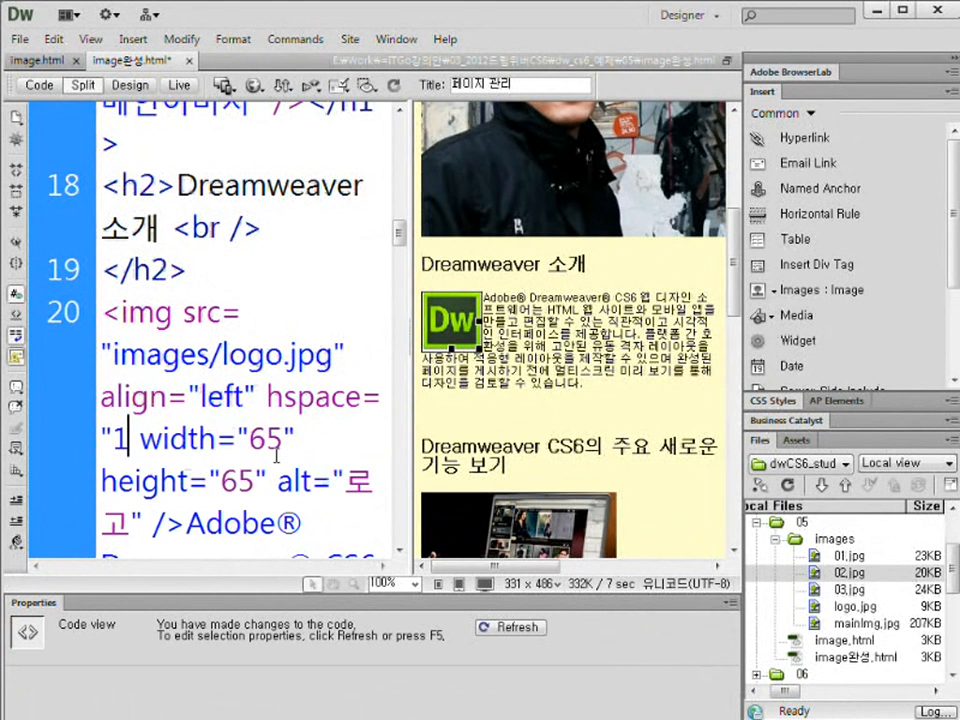
{"action": "type", "text": "0\""}
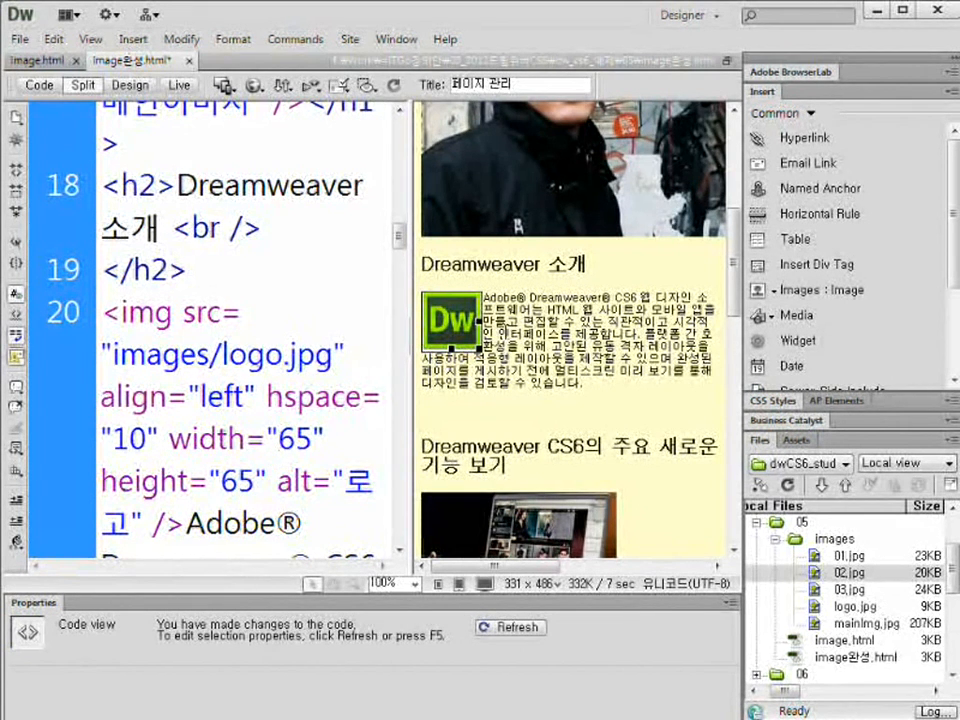
{"action": "left_click", "coordinate": [506, 333]}
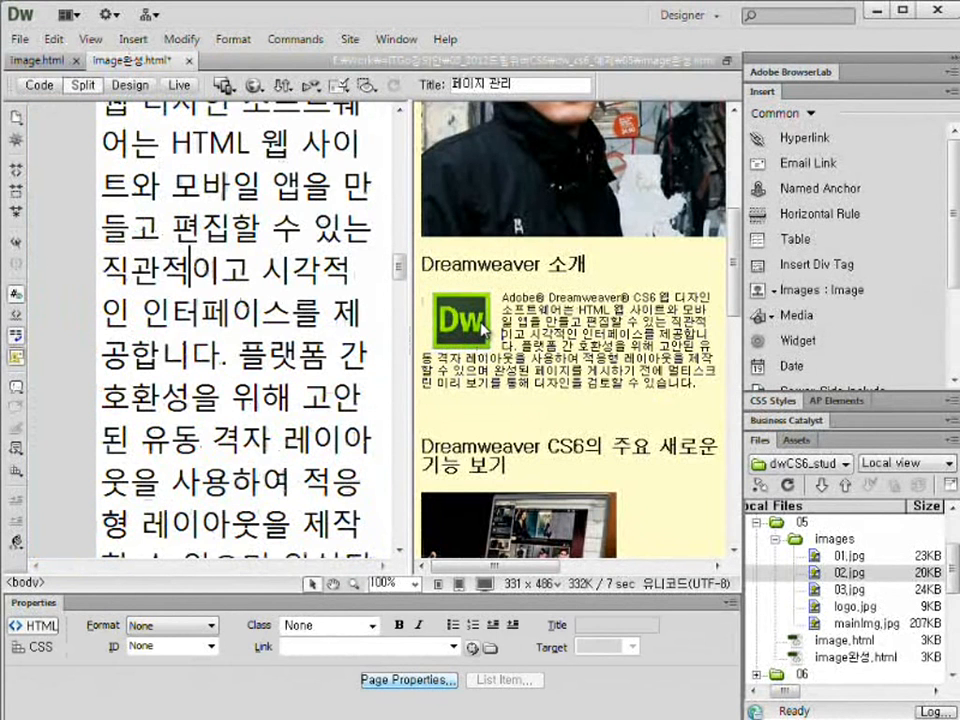
Select the logo, examine the hspace attribute in its img tag, and place the insertion point at the end of its value
{"action": "left_click", "coordinate": [484, 330]}
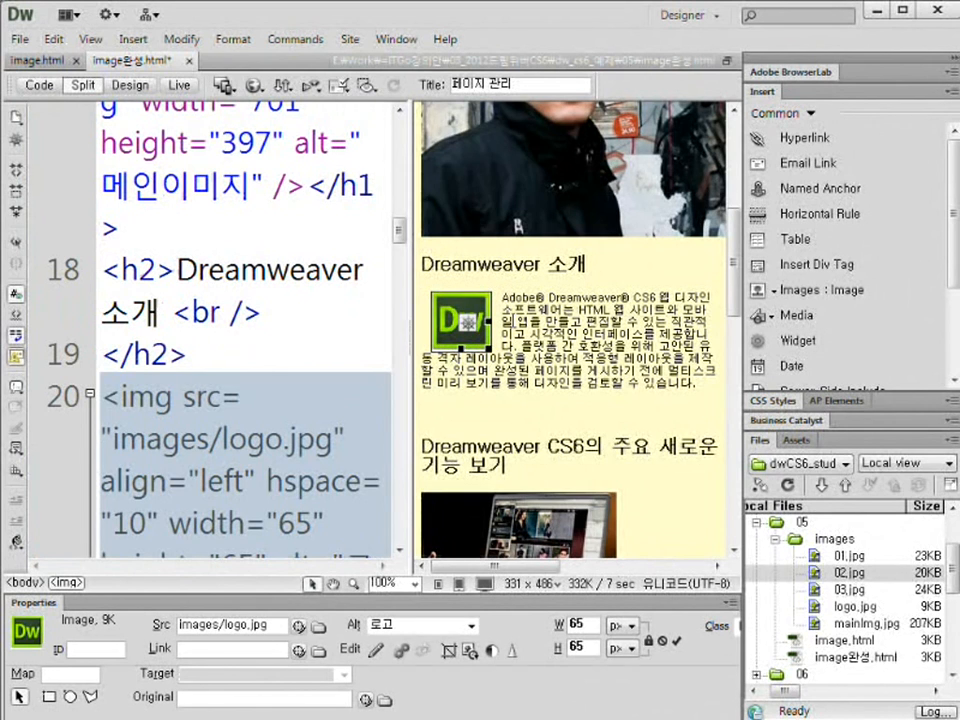
{"action": "left_click", "coordinate": [398, 557]}
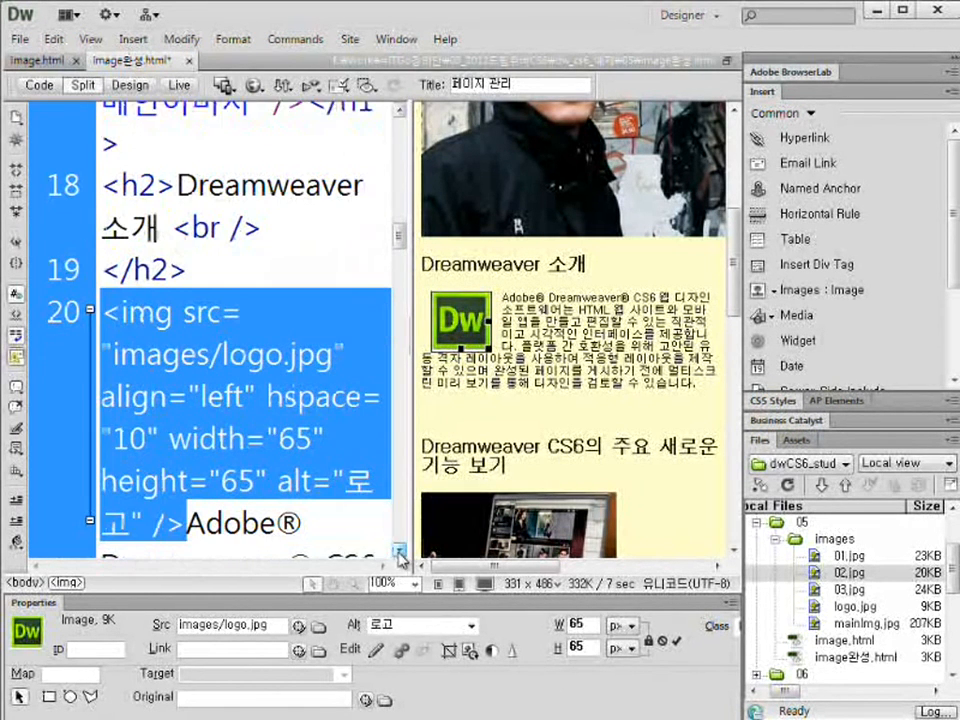
{"action": "left_click", "coordinate": [398, 557]}
{"action": "left_click", "coordinate": [300, 356]}
{"action": "mouse_move", "coordinate": [267, 354]}
{"action": "left_mouse_down"}
{"action": "mouse_move", "coordinate": [298, 354]}
{"action": "mouse_move", "coordinate": [286, 356]}
{"action": "left_mouse_up"}
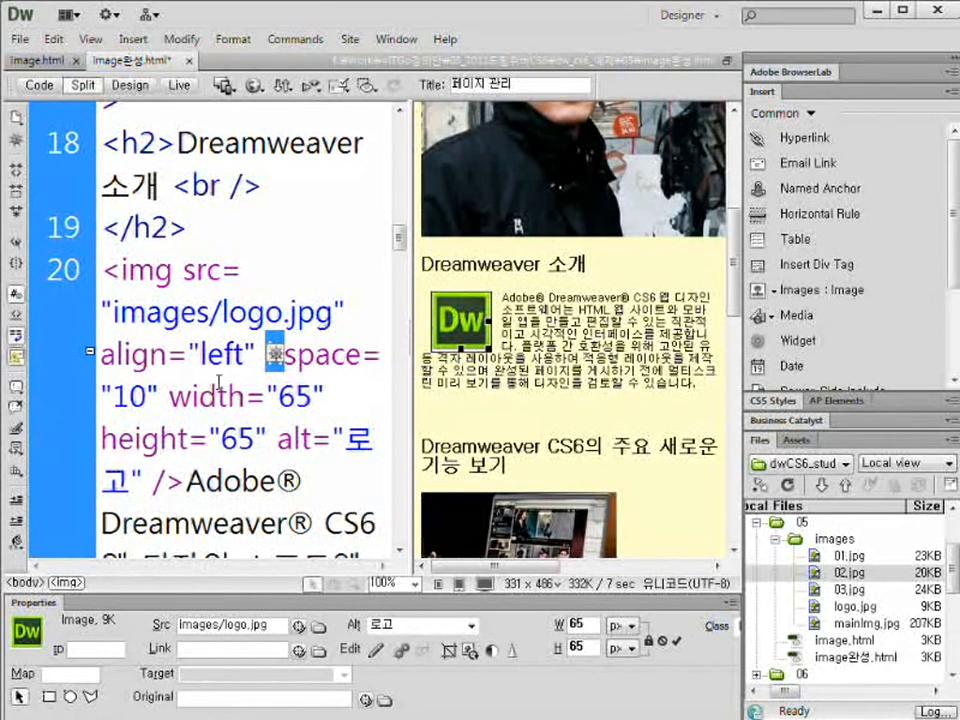
{"action": "left_click", "coordinate": [155, 399]}
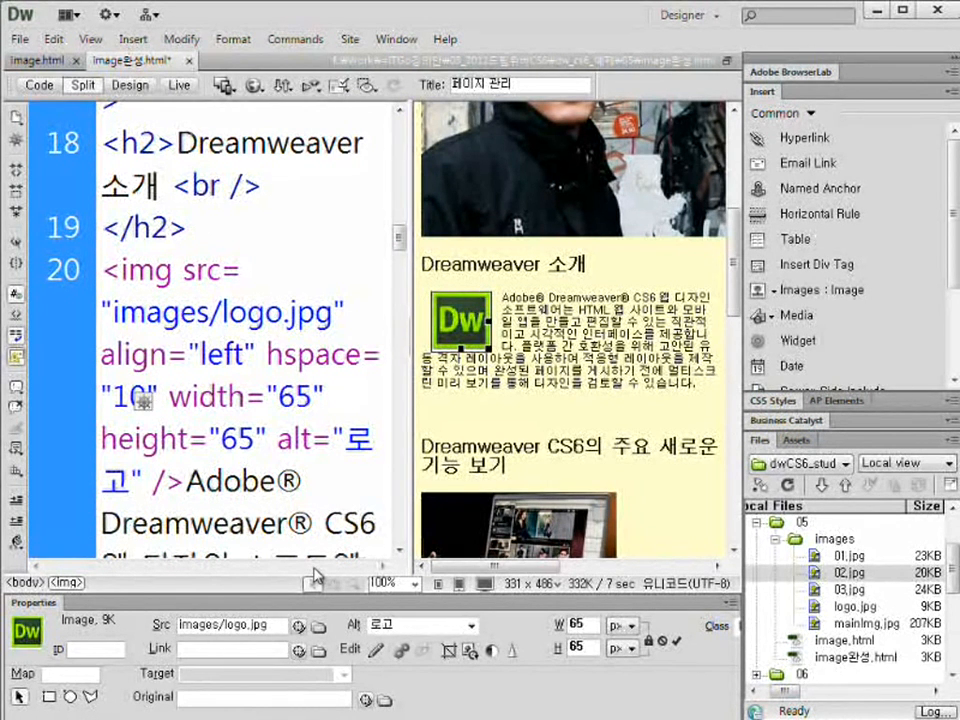
Add vspace="10" after the hspace attribute in the logo's img tag and update the design display
{"action": "type", "text": "v"}
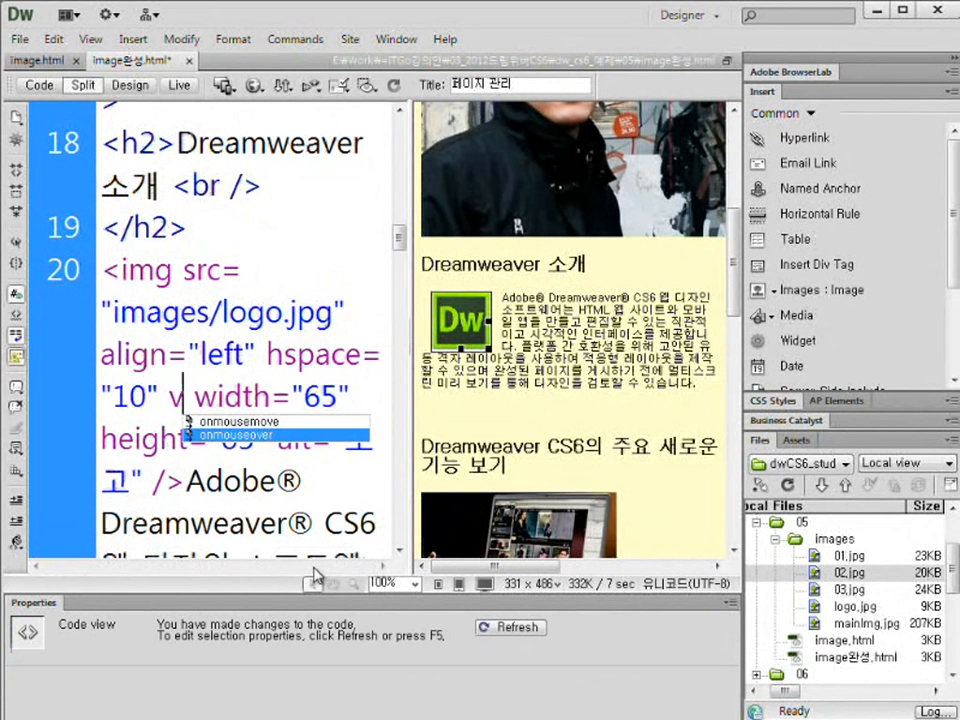
{"action": "type", "text": "space=\"10"}
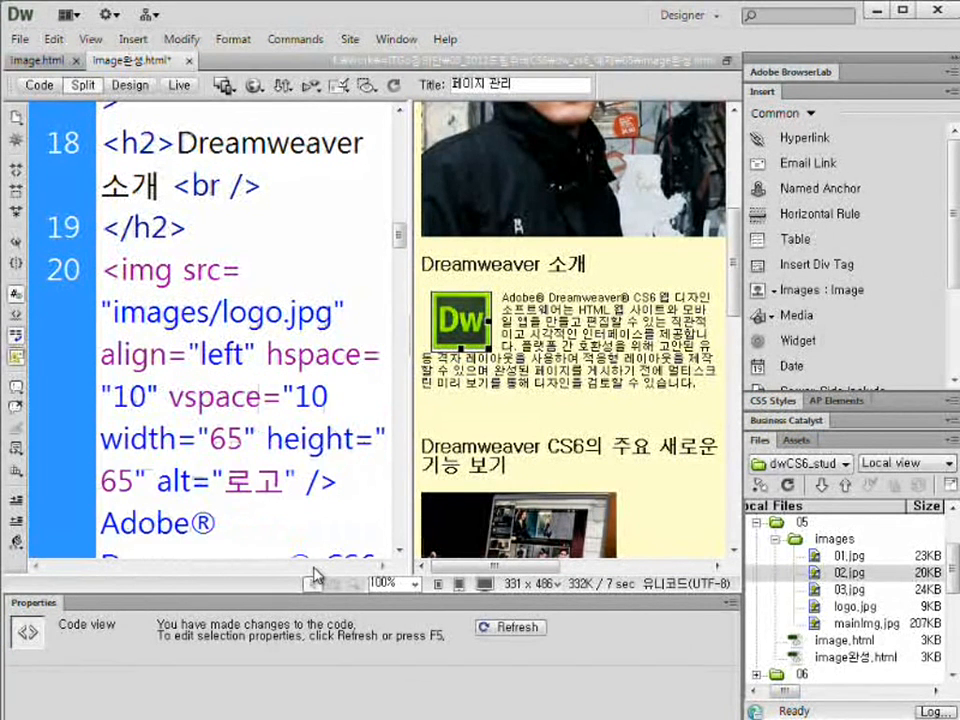
{"action": "type", "text": "\""}
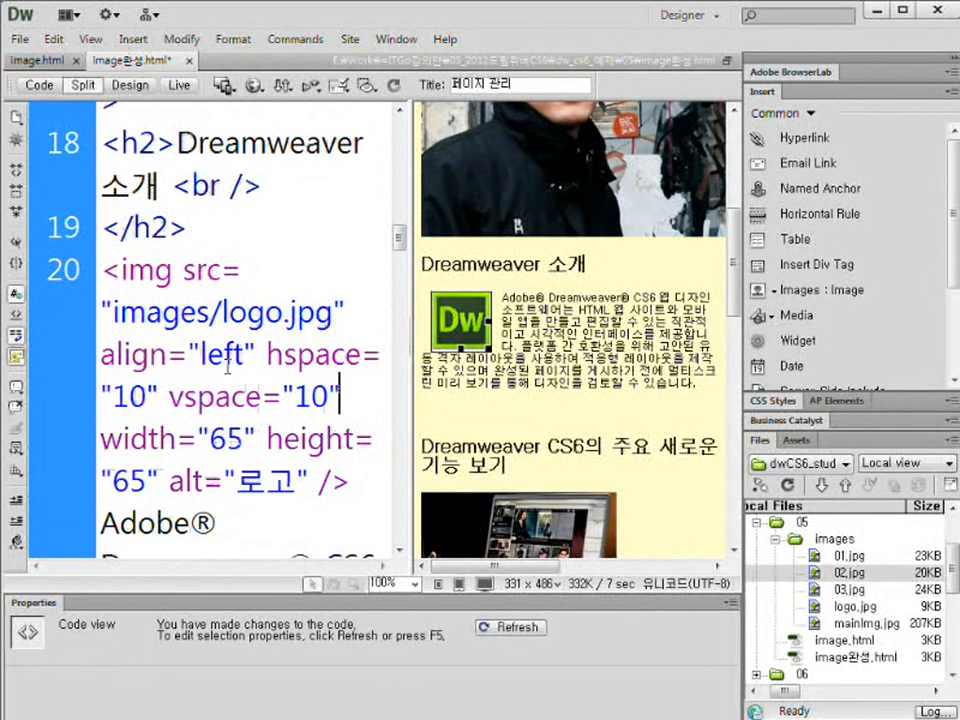
{"action": "left_click_drag", "start_coordinate": [267, 356], "coordinate": [284, 356]}
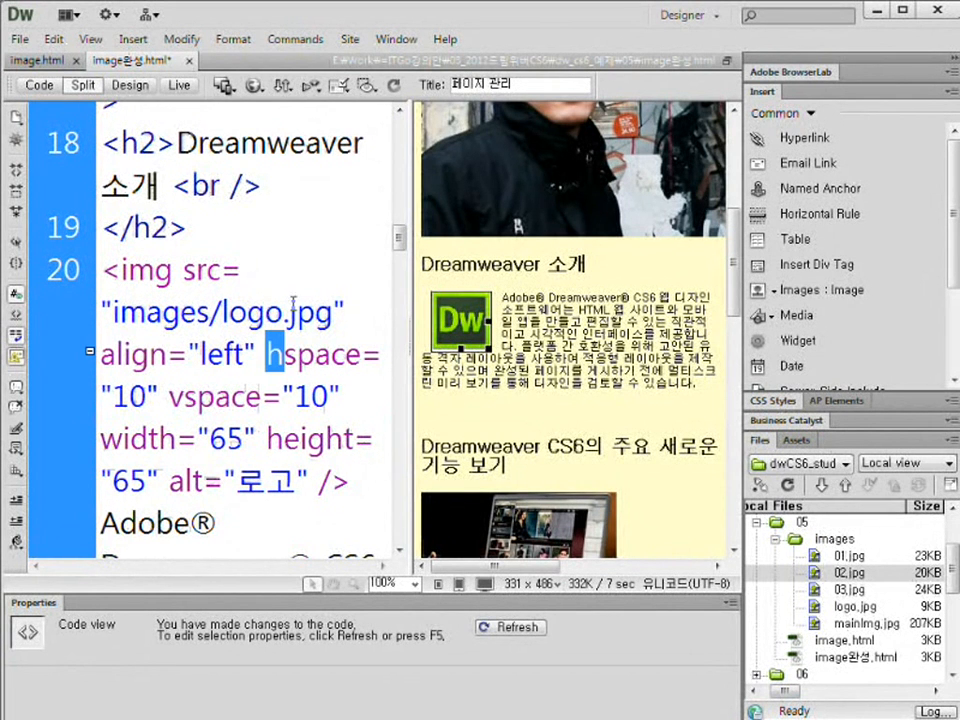
{"action": "left_click_drag", "start_coordinate": [159, 398], "coordinate": [100, 398]}
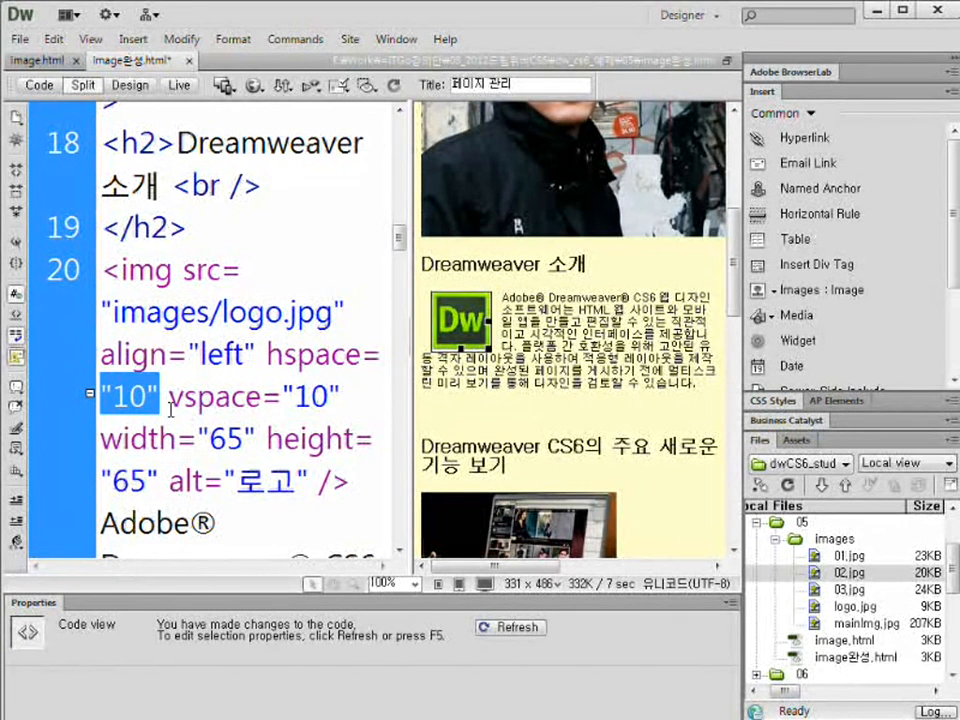
{"action": "left_click_drag", "start_coordinate": [169, 400], "coordinate": [190, 402]}
{"action": "left_click", "coordinate": [184, 402]}
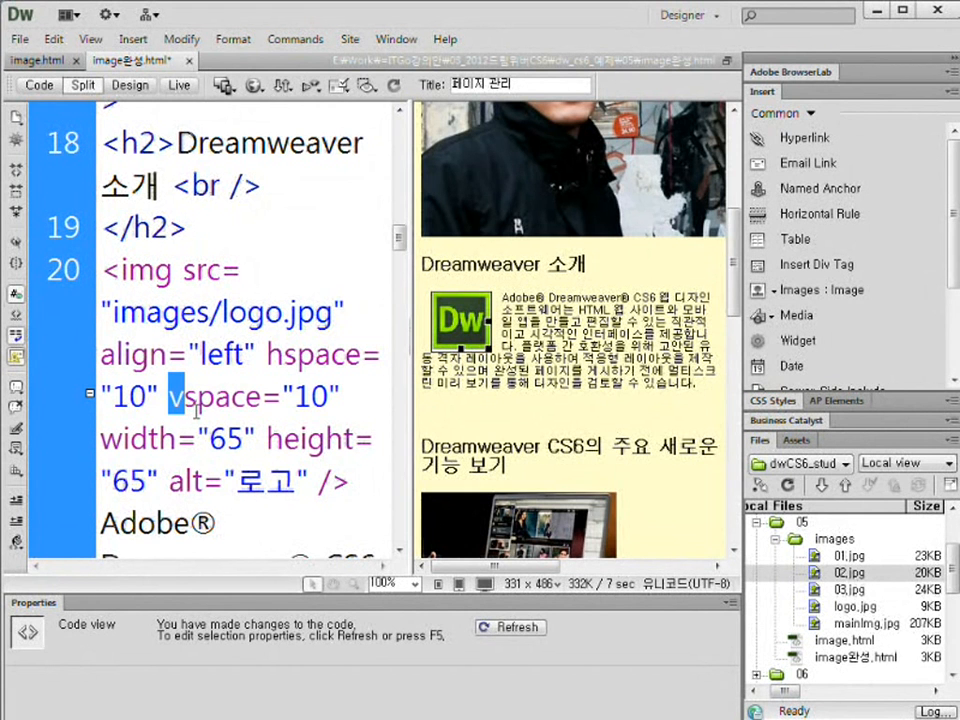
{"action": "left_click_drag", "start_coordinate": [281, 397], "coordinate": [341, 397]}
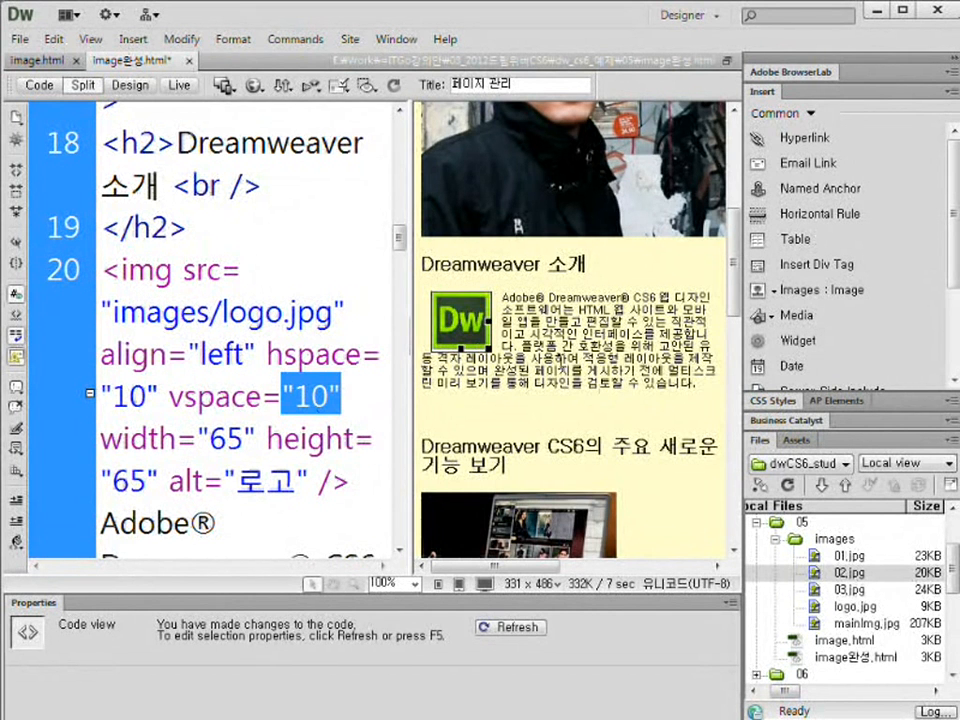
{"action": "left_click", "coordinate": [560, 365]}
{"action": "left_click", "coordinate": [461, 323]}
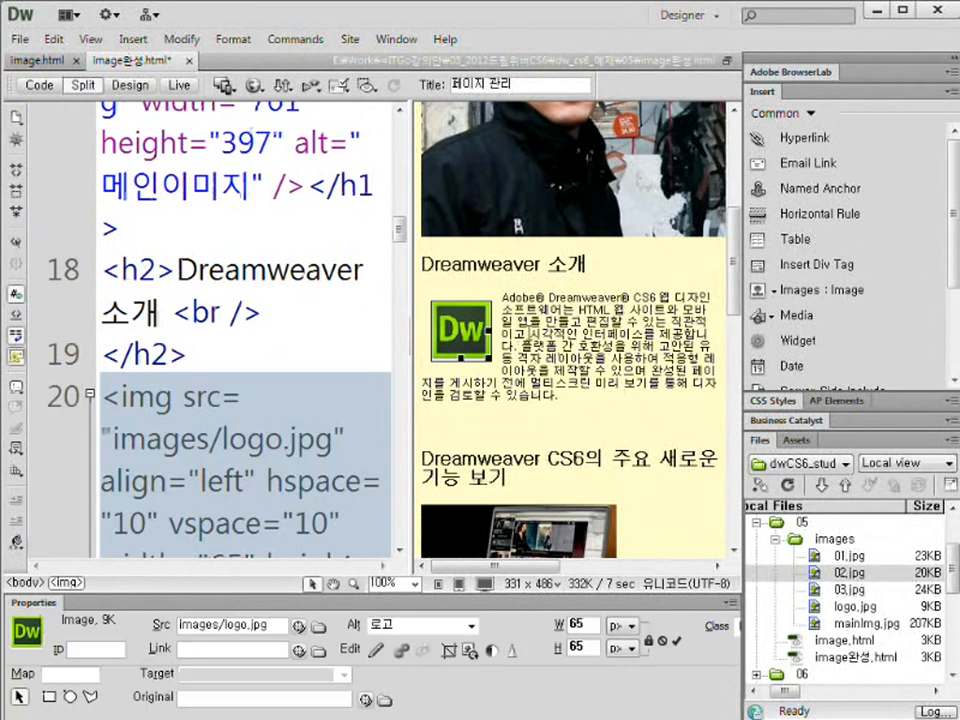
Examine the logo's spacing in the design alongside the align, hspace and vspace attributes in its img tag
{"action": "left_click", "coordinate": [519, 320]}
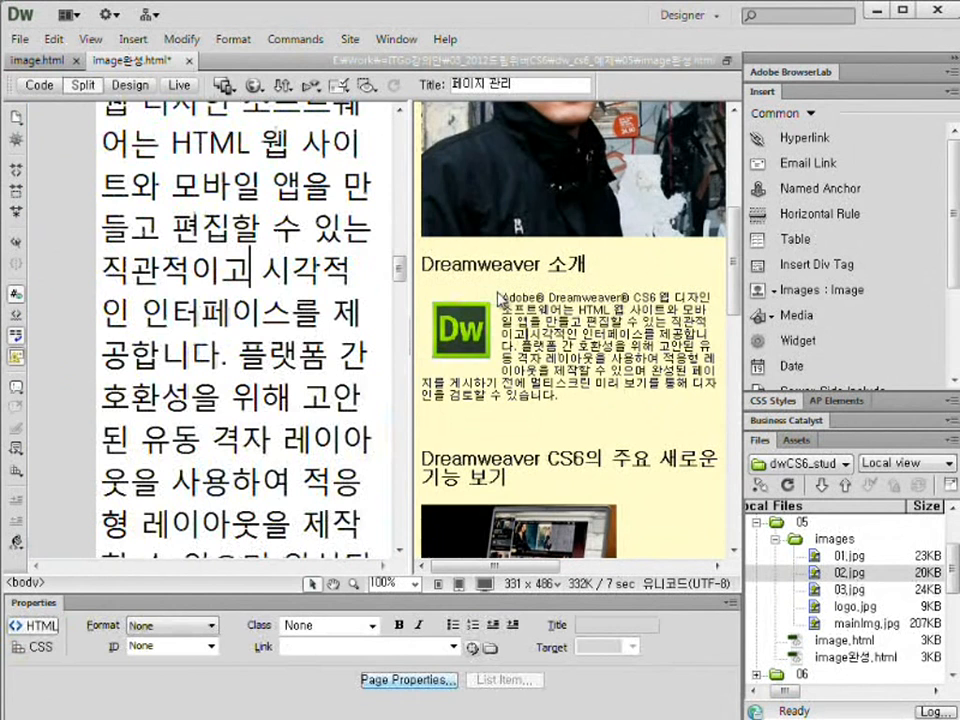
{"action": "left_click", "coordinate": [484, 348]}
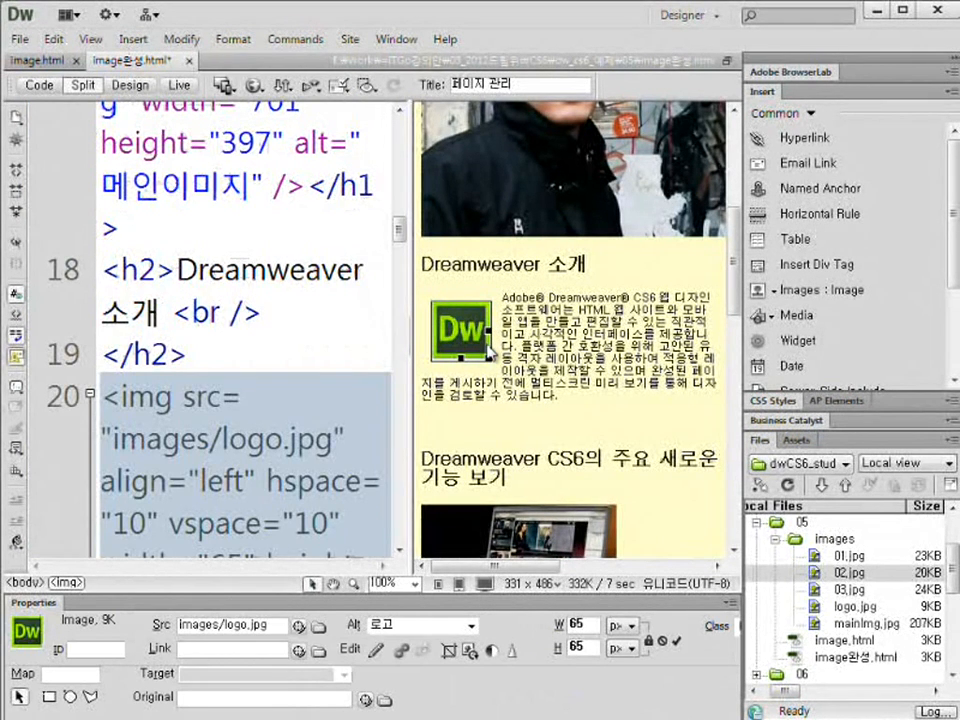
{"action": "left_click_drag", "start_coordinate": [399, 229], "coordinate": [401, 245]}
{"action": "left_click", "coordinate": [188, 302]}
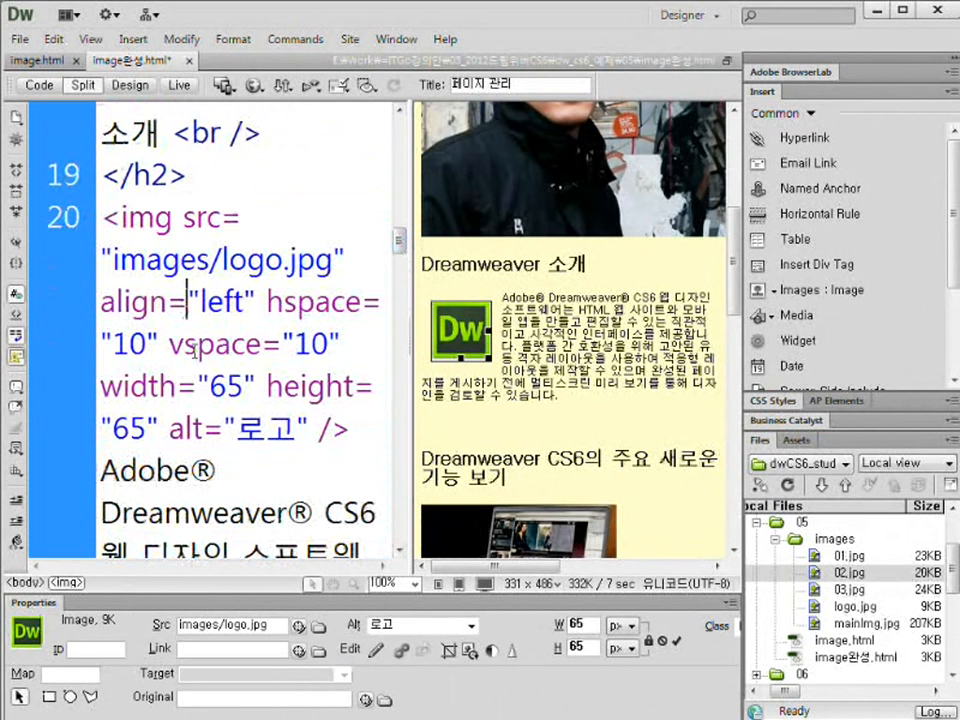
{"action": "left_click_drag", "start_coordinate": [101, 300], "coordinate": [340, 343]}
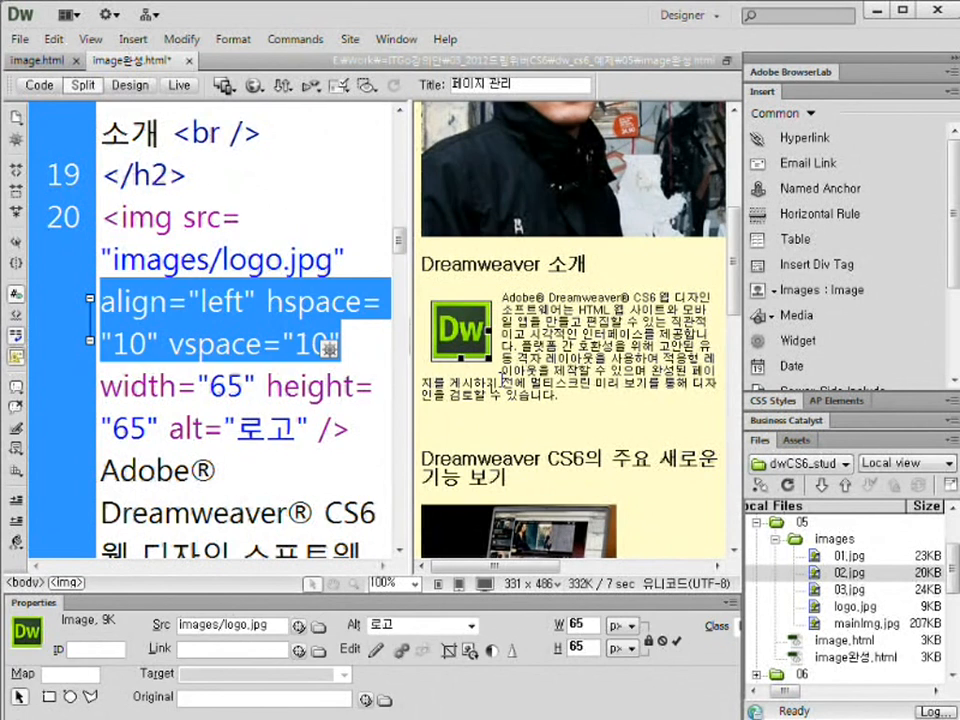
{"action": "left_click", "coordinate": [513, 335]}
{"action": "left_click", "coordinate": [462, 327]}
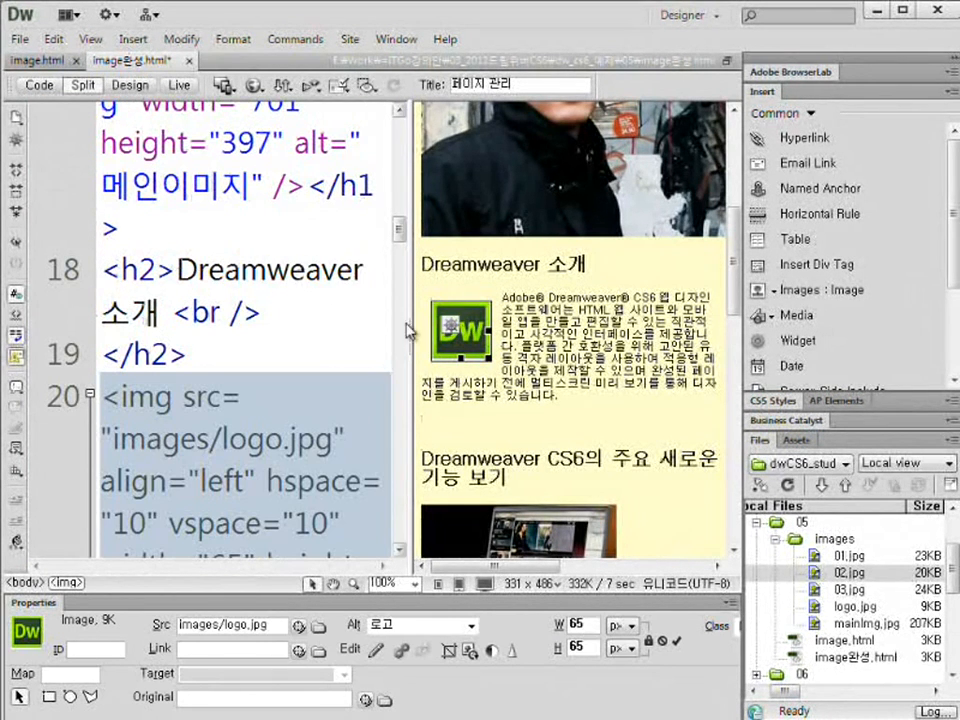
Show only the page design and examine how the description text wraps around the logo
{"action": "left_click", "coordinate": [131, 86]}
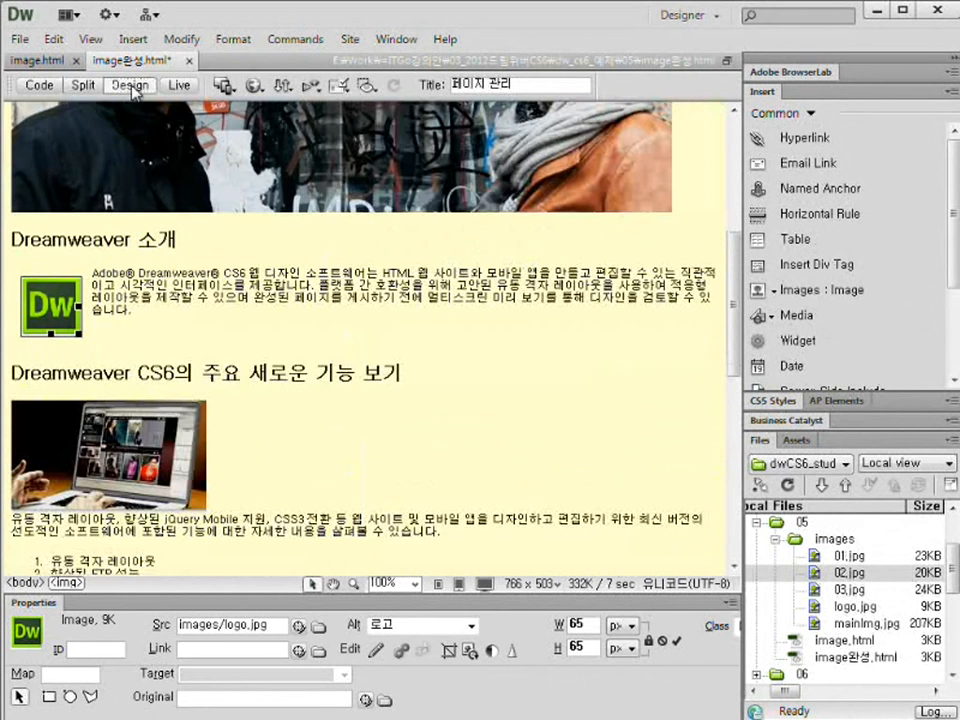
{"action": "left_click", "coordinate": [366, 335]}
{"action": "left_click", "coordinate": [47, 422]}
{"action": "left_click", "coordinate": [200, 411]}
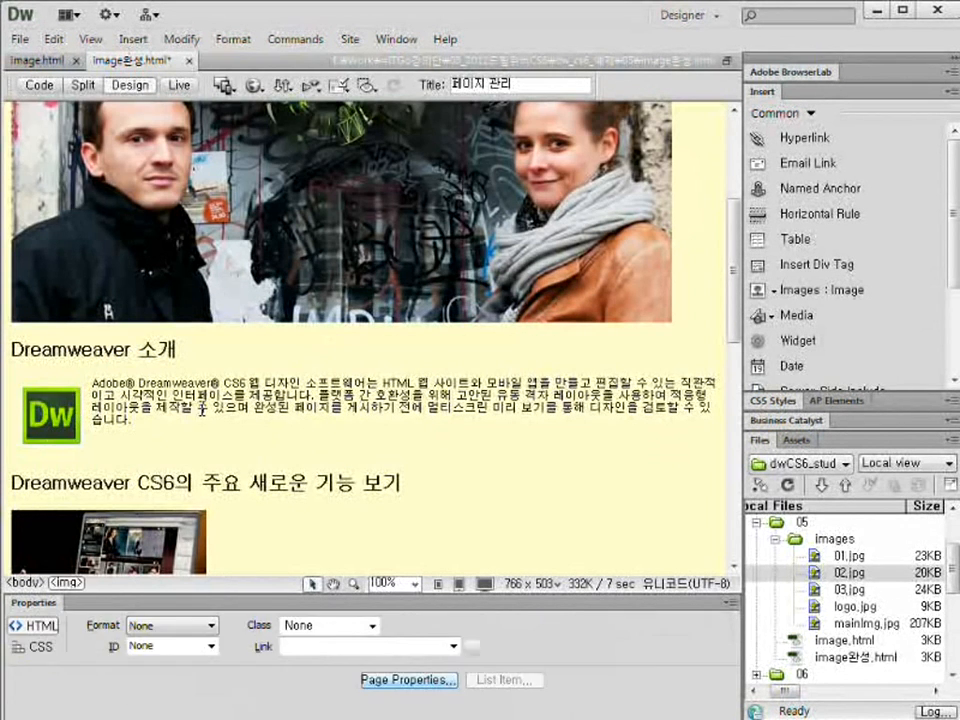
{"action": "left_click", "coordinate": [60, 412]}
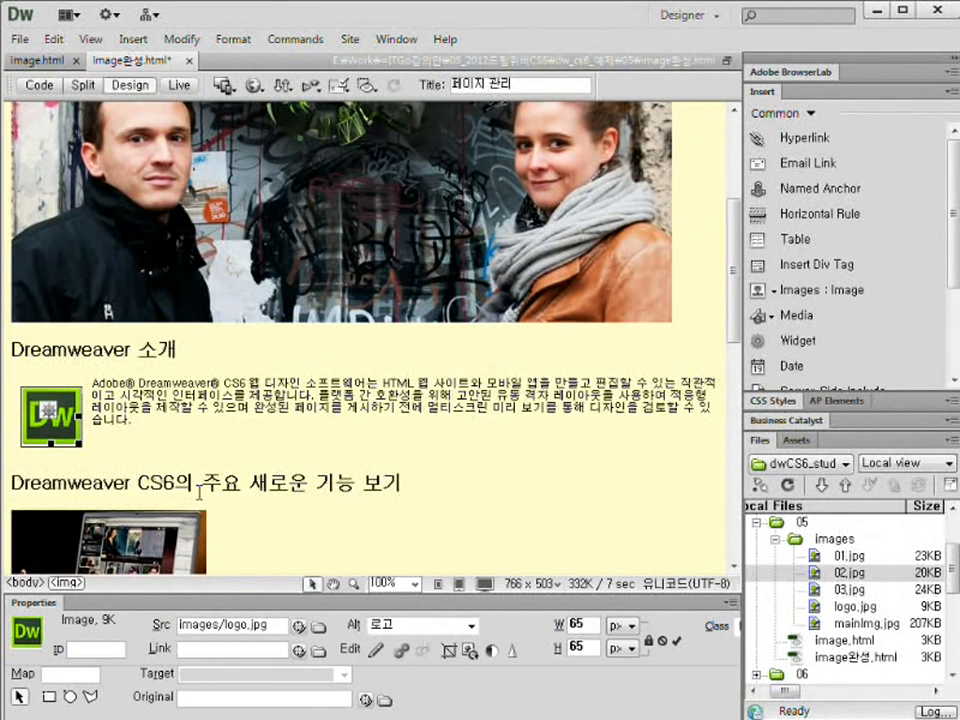
Insert an empty paragraph after the description text beside the logo
{"action": "left_click", "coordinate": [185, 429]}
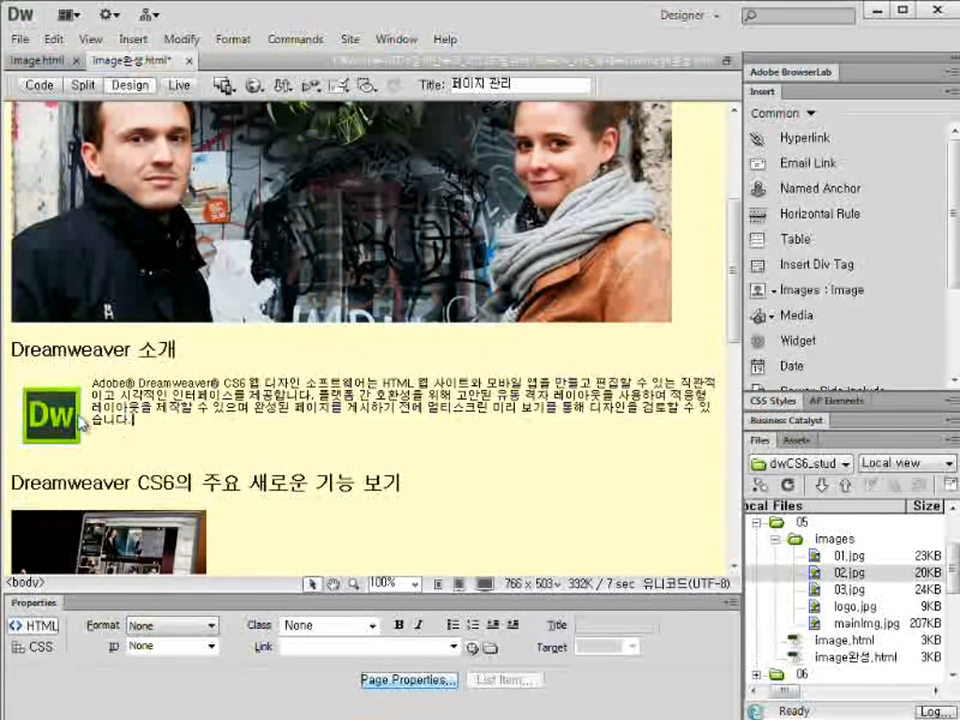
{"action": "left_click", "coordinate": [93, 385]}
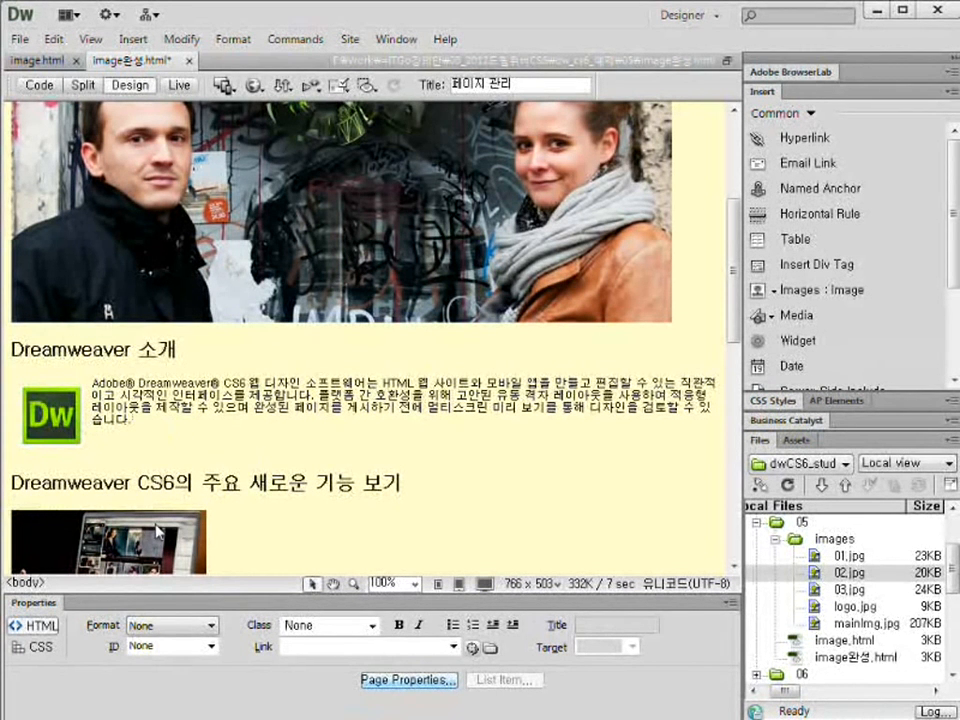
{"action": "key", "text": "Return"}
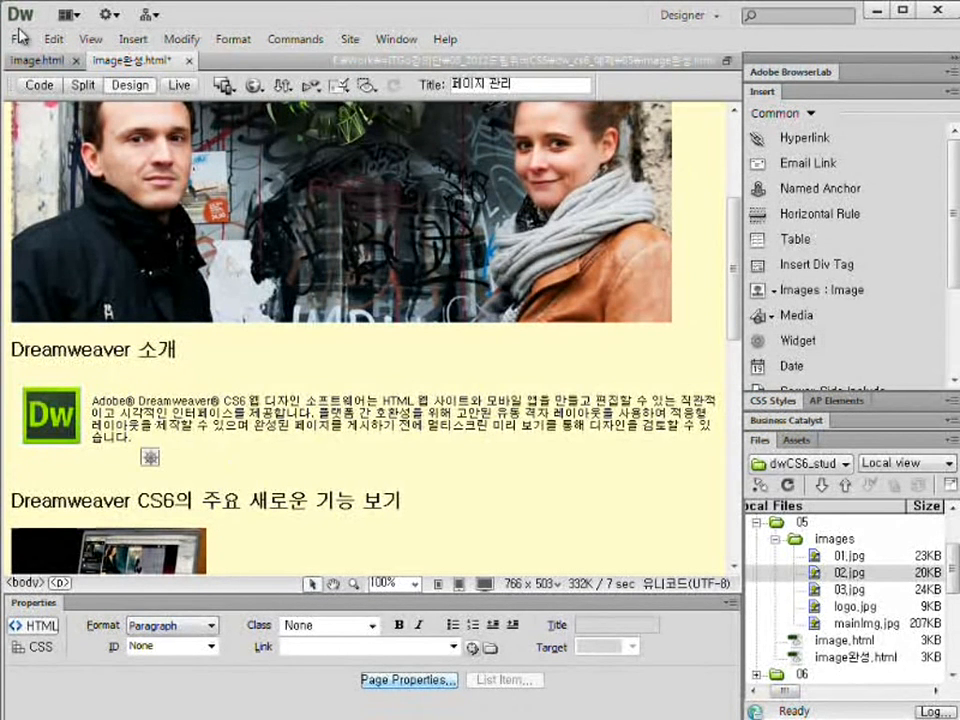
Preview the page in Live view and review its text and images from beginning to end
{"action": "left_click", "coordinate": [178, 86]}
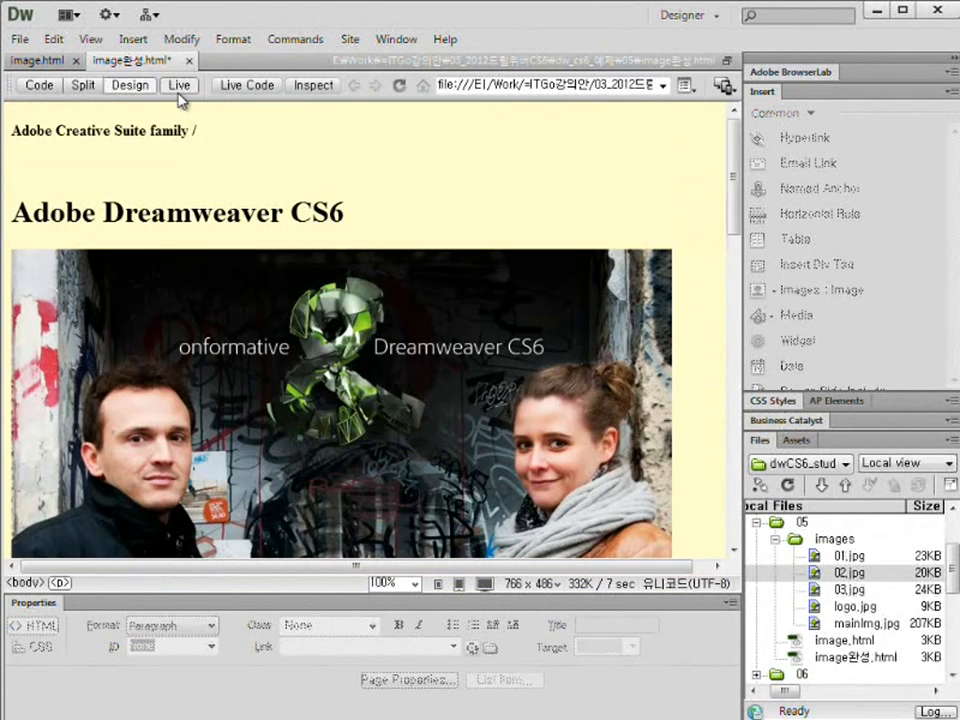
{"action": "scroll", "coordinate": [425, 235], "scroll_direction": "down", "scroll_amount": 3}
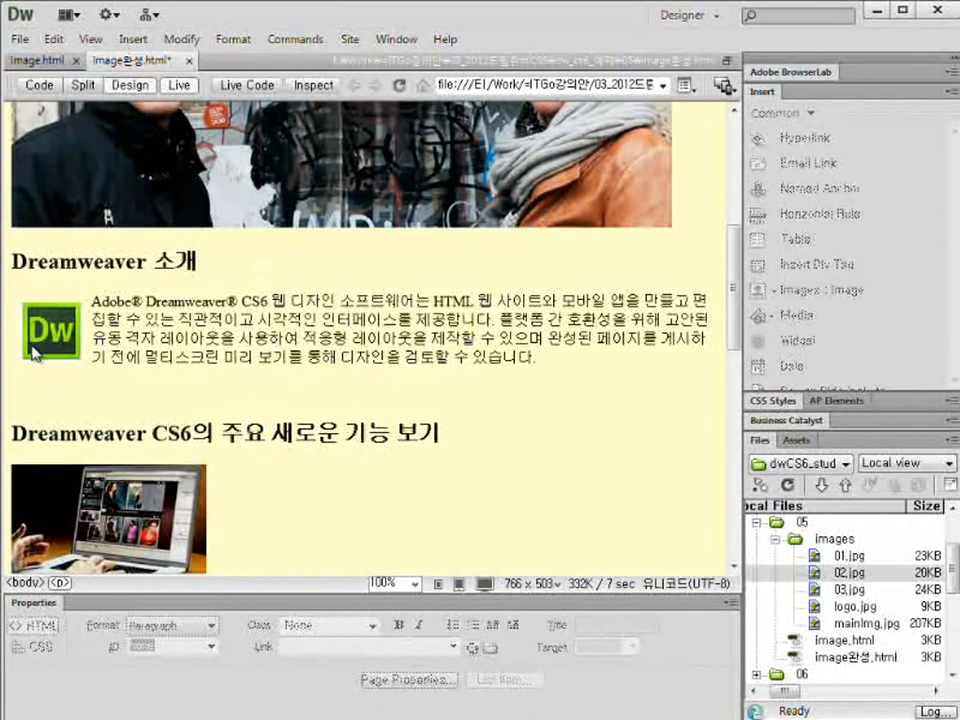
{"action": "scroll", "coordinate": [414, 390], "scroll_direction": "down", "scroll_amount": 9}
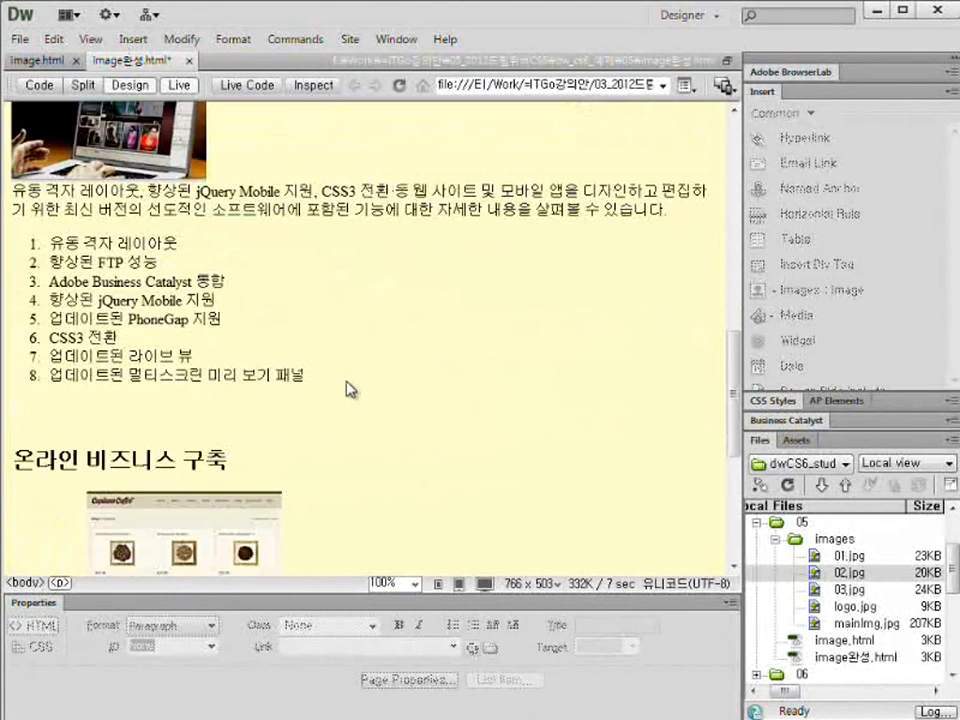
{"action": "scroll", "coordinate": [352, 388], "scroll_direction": "up", "scroll_amount": 13}
{"action": "scroll", "coordinate": [362, 396], "scroll_direction": "down", "scroll_amount": 19}
{"action": "scroll", "coordinate": [362, 395], "scroll_direction": "down", "scroll_amount": 1}
{"action": "scroll", "coordinate": [364, 392], "scroll_direction": "up", "scroll_amount": 5}
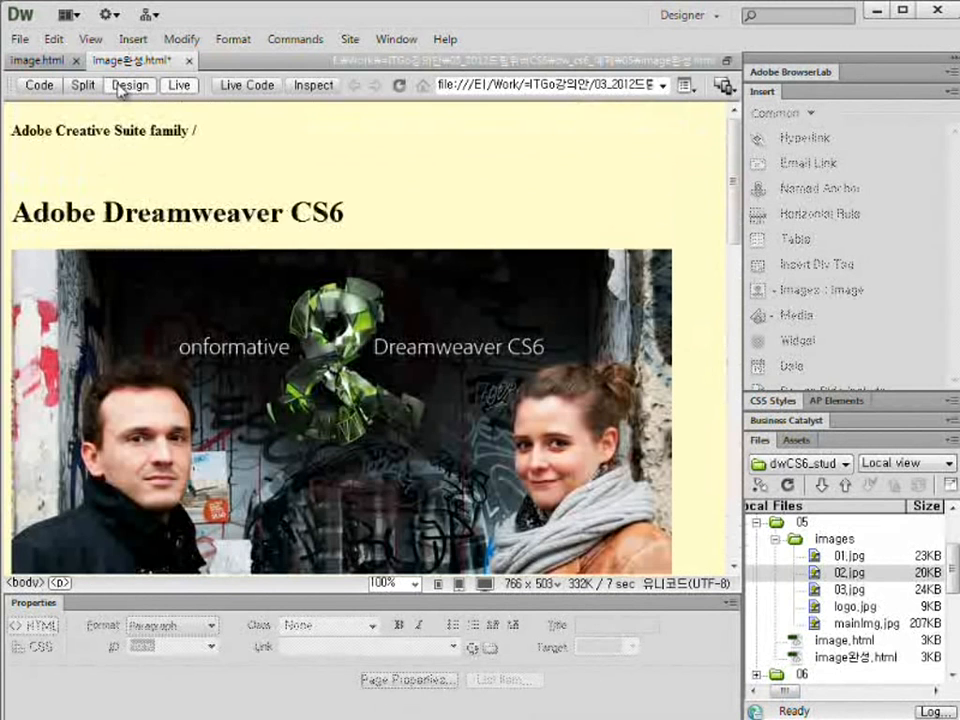
Glance at the code beside the live preview, return to the design alone, and inspect the main image and the laptop image
{"action": "left_click", "coordinate": [83, 85]}
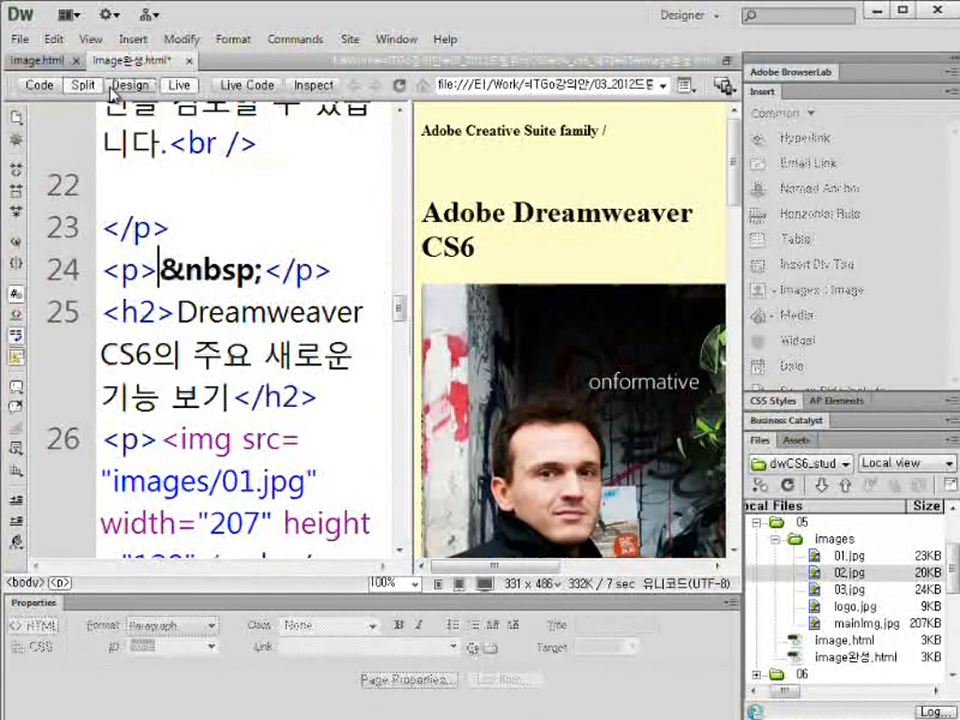
{"action": "left_click", "coordinate": [120, 87]}
{"action": "scroll", "coordinate": [476, 315], "scroll_direction": "down", "scroll_amount": 6}
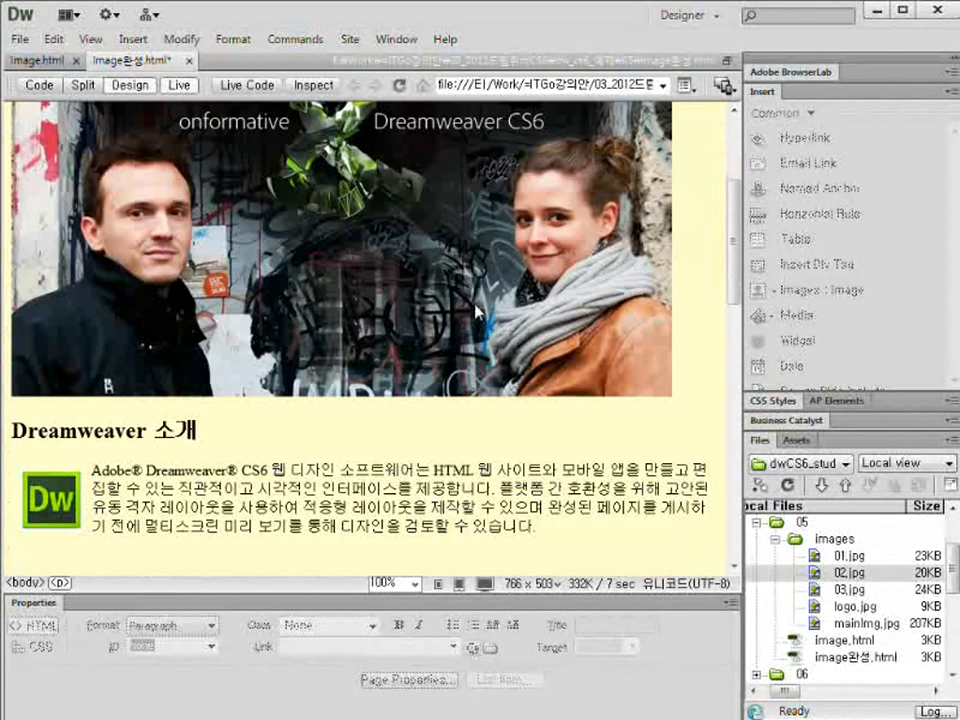
{"action": "left_click", "coordinate": [203, 433]}
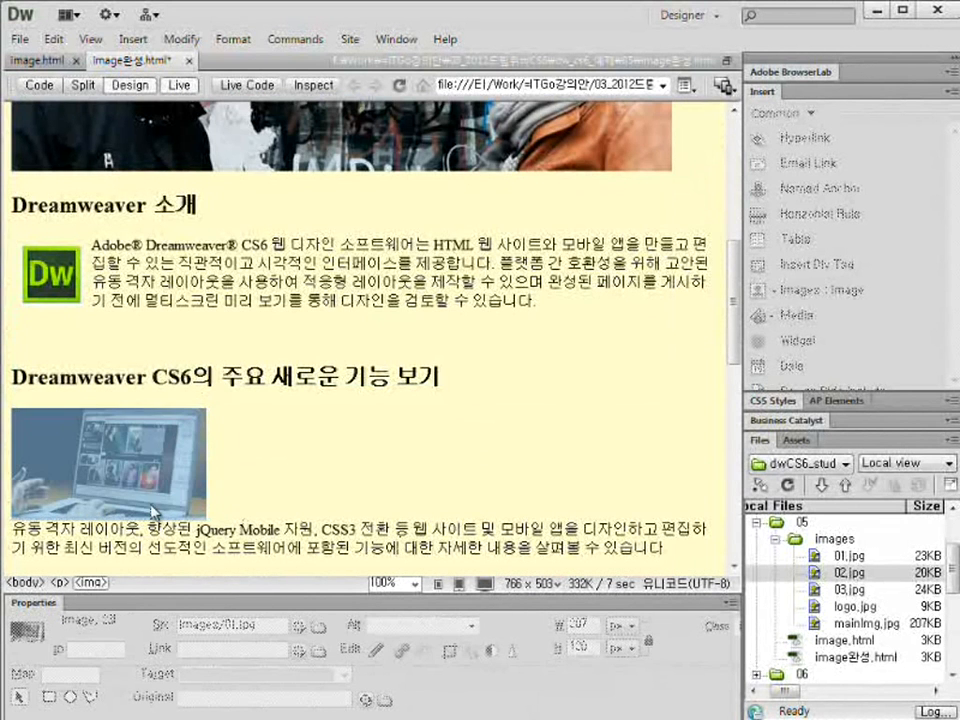
{"action": "left_click", "coordinate": [228, 136]}
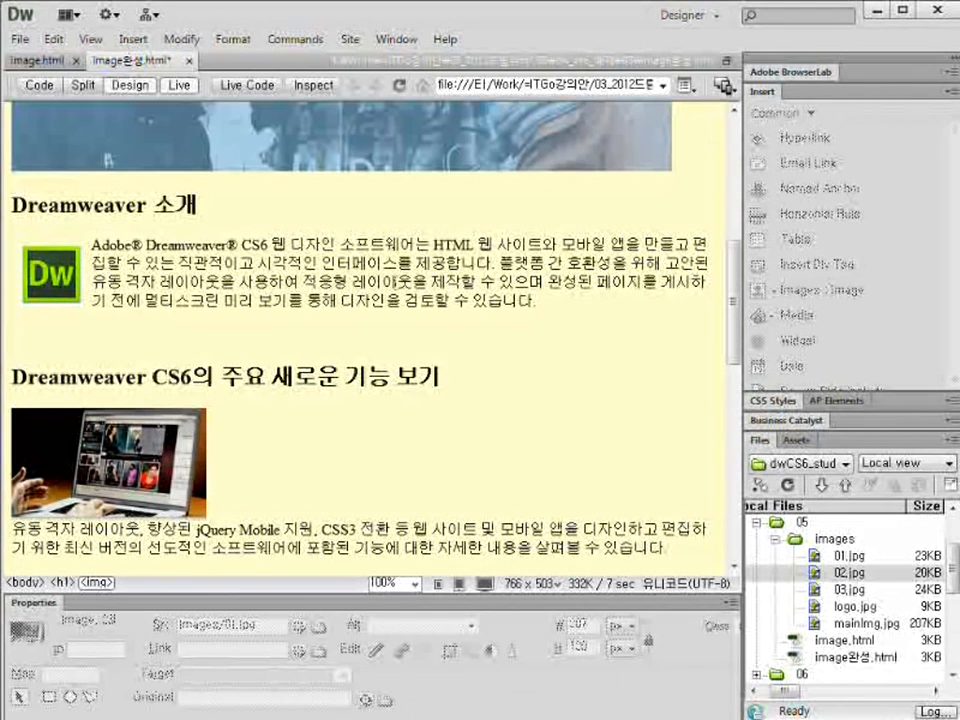
{"action": "left_click", "coordinate": [289, 461]}
{"action": "left_click", "coordinate": [125, 456]}
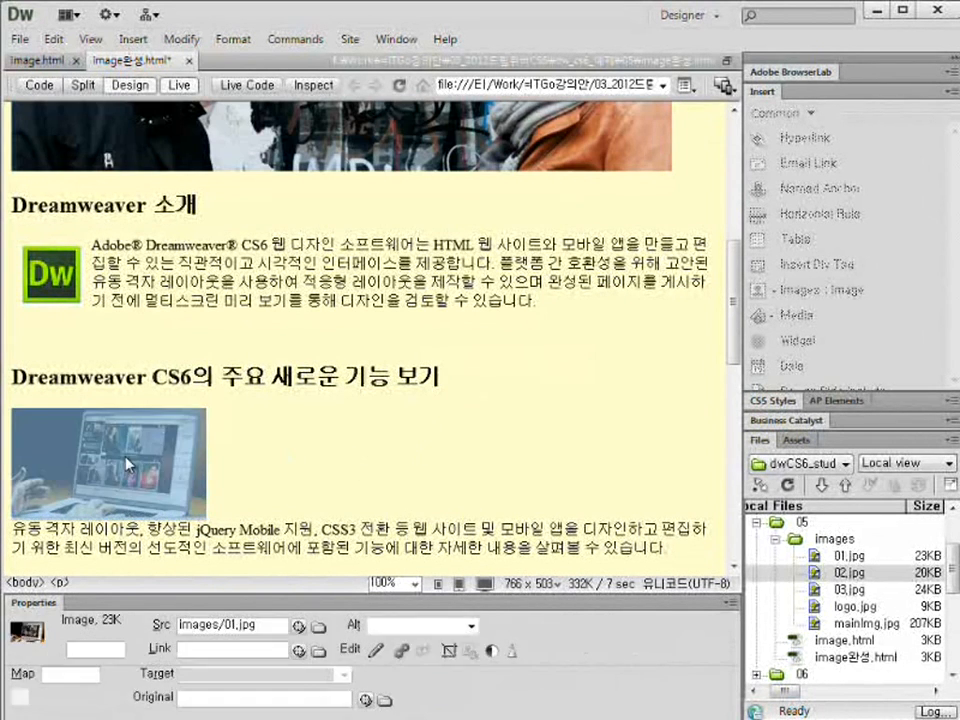
Leave Live view, select the main image to check its editing options, and review the page in Design view
{"action": "left_click", "coordinate": [179, 85]}
{"action": "left_click", "coordinate": [366, 272]}
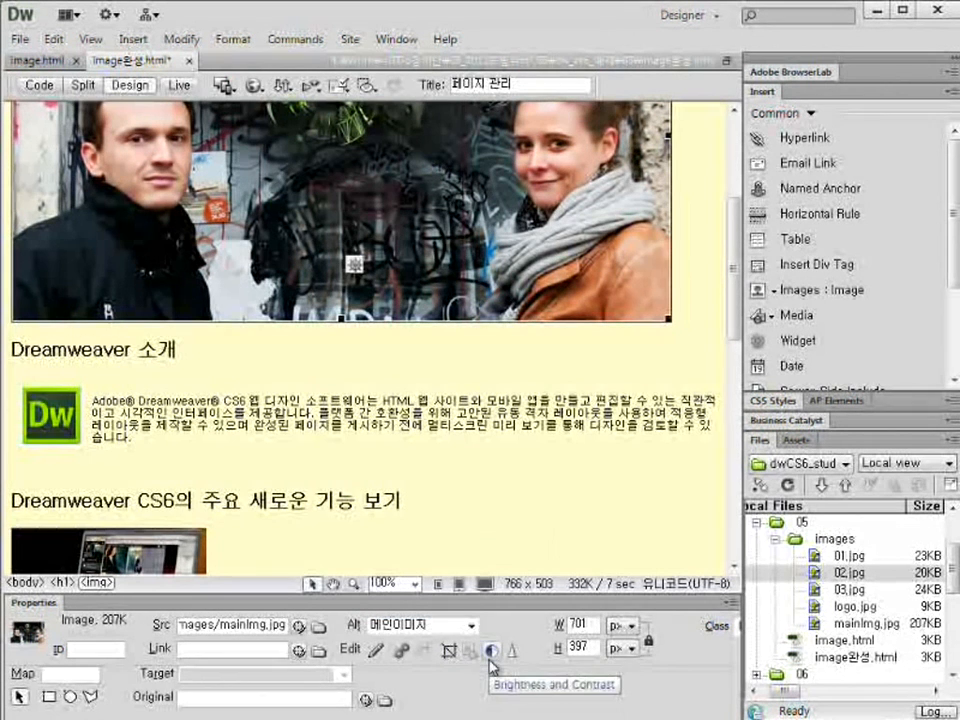
{"action": "scroll", "coordinate": [499, 403], "scroll_direction": "up", "scroll_amount": 3}
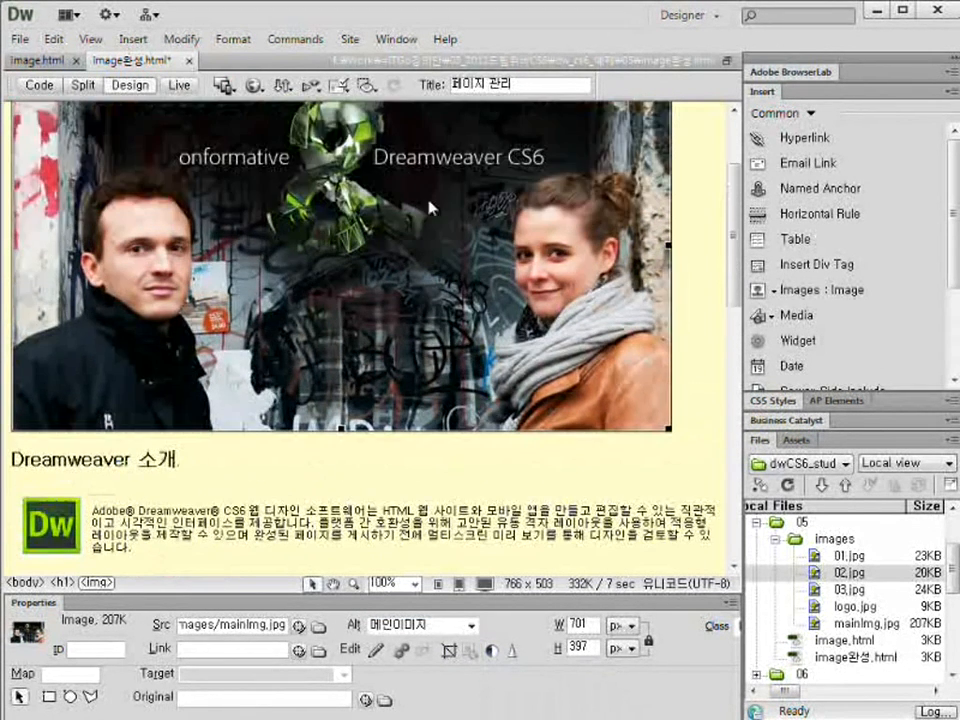
{"action": "left_click", "coordinate": [538, 451]}
{"action": "scroll", "coordinate": [490, 437], "scroll_direction": "up", "scroll_amount": 2}
{"action": "scroll", "coordinate": [490, 437], "scroll_direction": "down", "scroll_amount": 5}
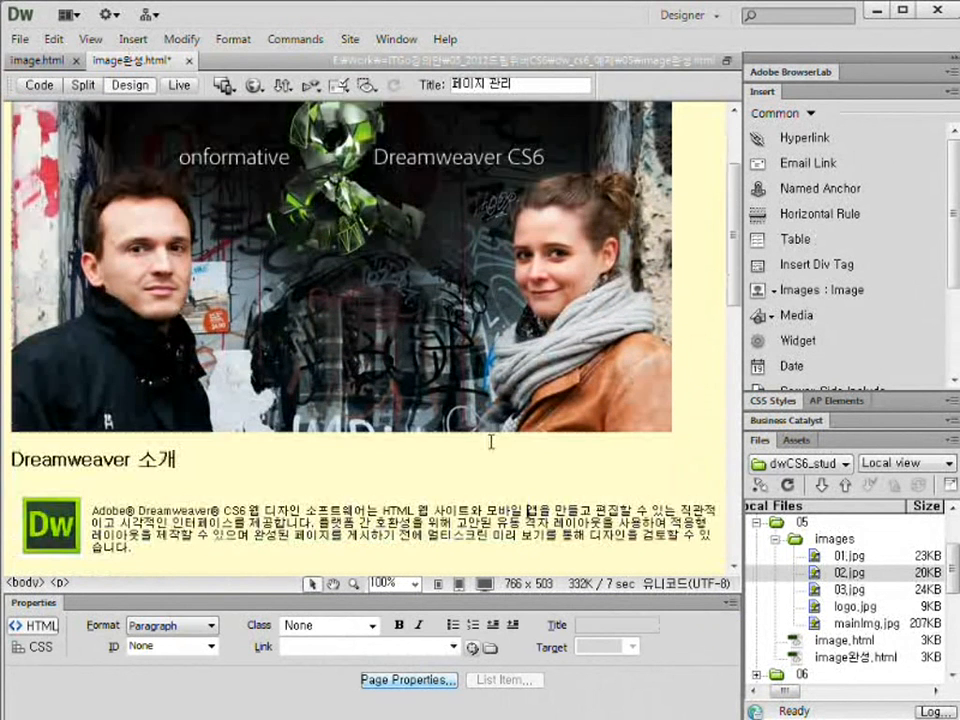